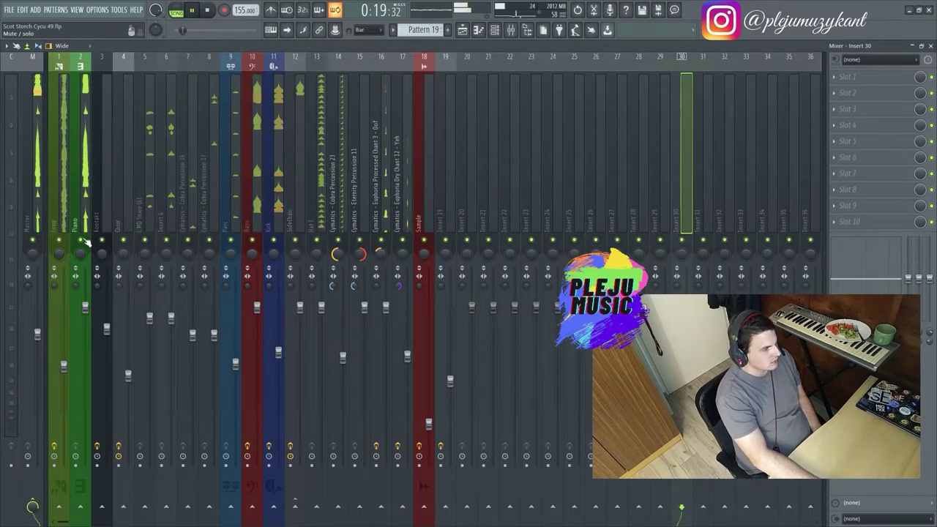
Step: Play the song from the start of the Intro and check the intro in the playlist and mixer
{"action": "key", "text": "F5"}
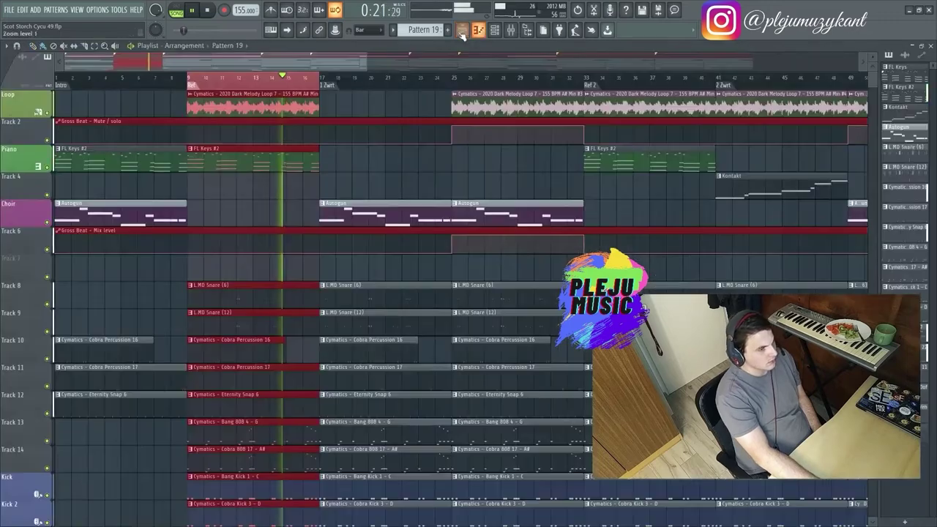
{"action": "left_click", "coordinate": [60, 76]}
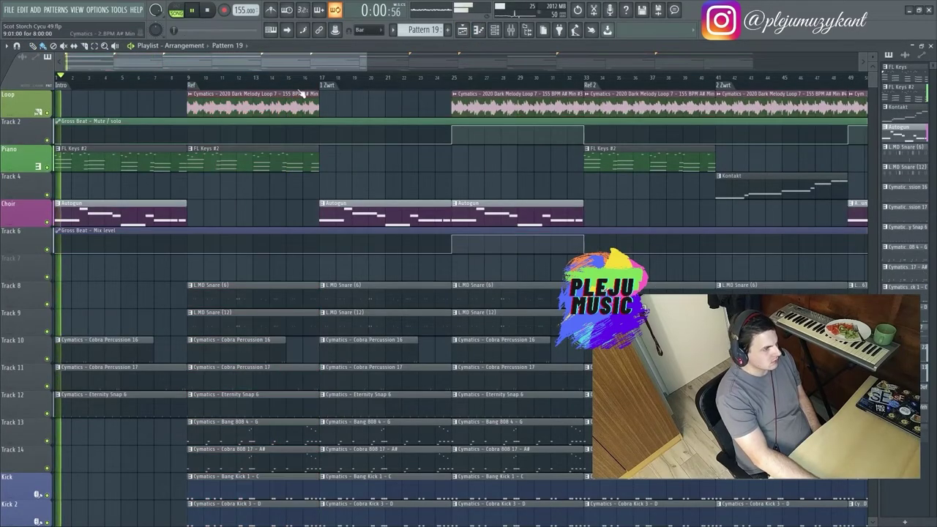
{"action": "key", "text": "F9"}
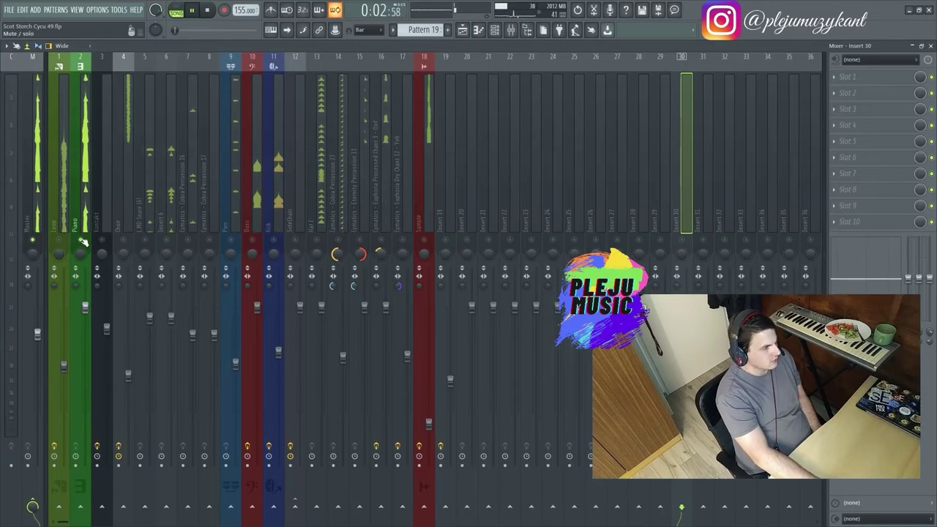
{"action": "key", "text": "F5"}
{"action": "key", "text": "space"}
{"action": "key", "text": "space"}
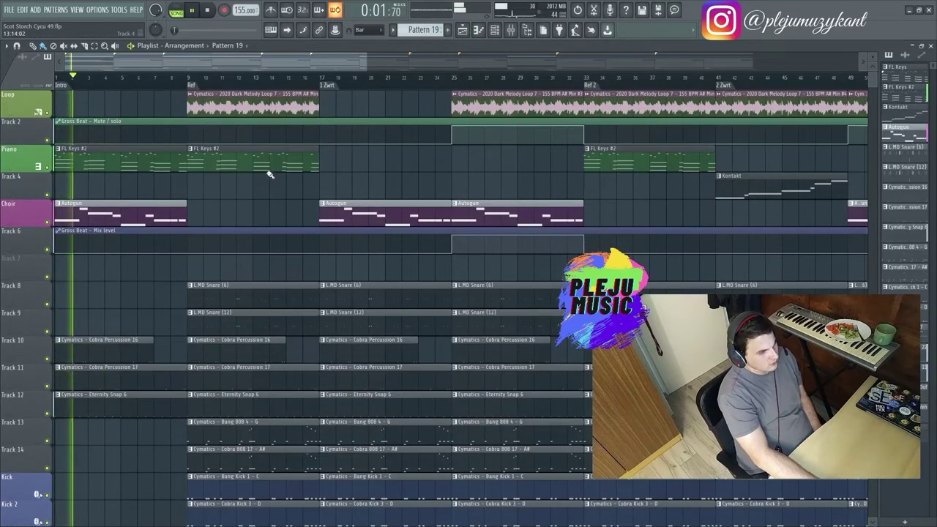
Step: Examine the mixer channels' levels during playback, including the master, and compare them with the playlist arrangement
{"action": "left_click", "coordinate": [512, 33]}
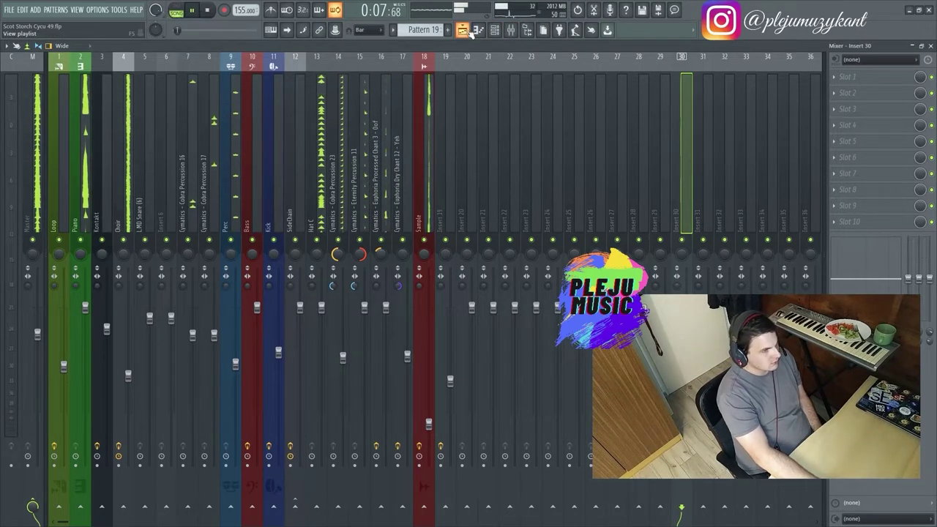
{"action": "left_click", "coordinate": [463, 30]}
{"action": "left_click", "coordinate": [512, 30]}
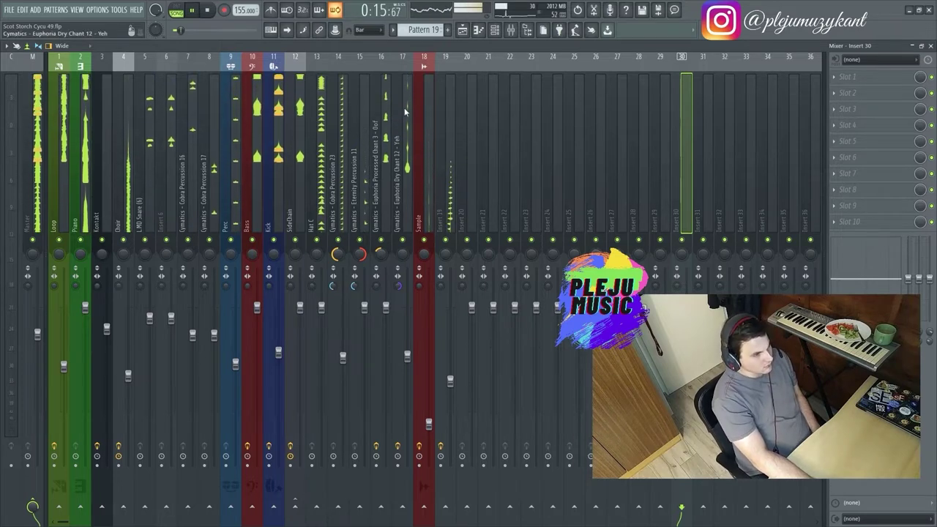
{"action": "left_click", "coordinate": [28, 284]}
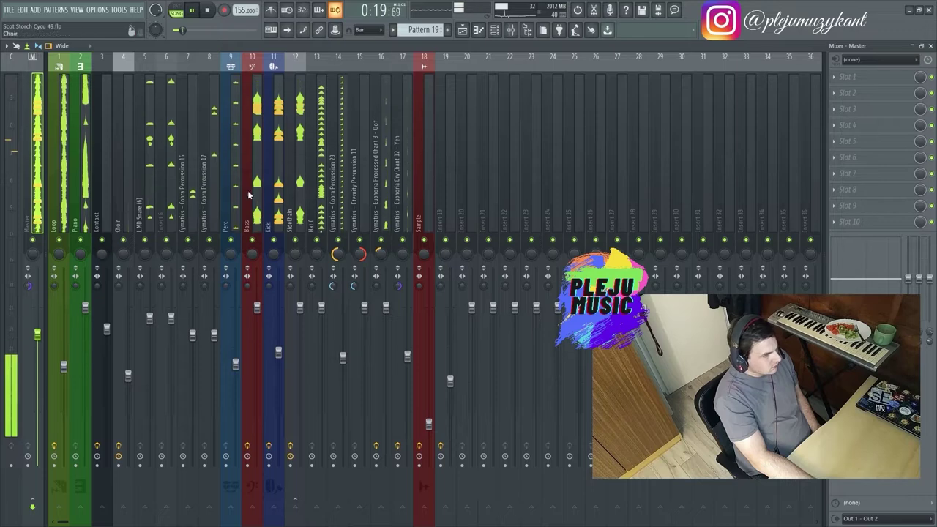
{"action": "left_click", "coordinate": [462, 30]}
{"action": "scroll", "coordinate": [373, 183], "scroll_direction": "down", "scroll_amount": 3}
{"action": "scroll", "coordinate": [369, 192], "scroll_direction": "up", "scroll_amount": 3}
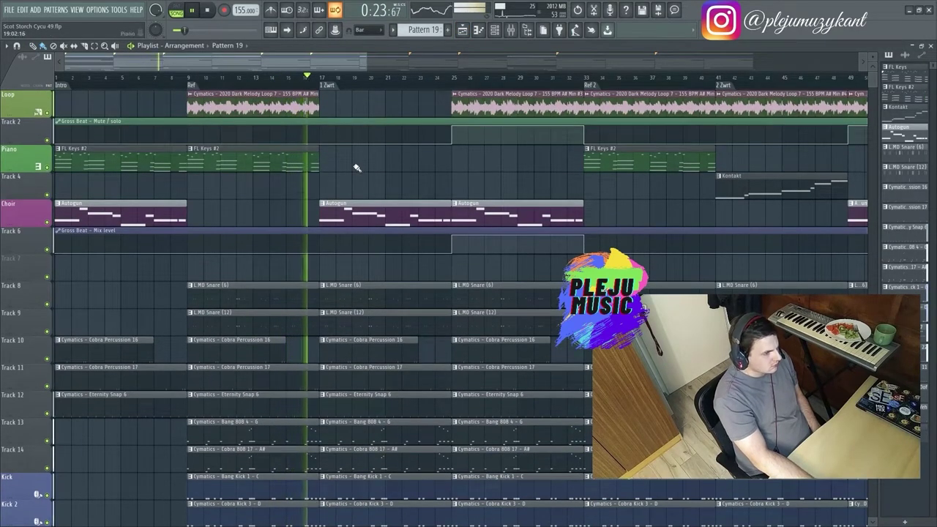
Step: Replay the song from the Ref marker at bar 9 and look through the drum, percussion and effect tracks
{"action": "scroll", "coordinate": [344, 169], "scroll_direction": "down", "scroll_amount": 1}
{"action": "left_click_drag", "start_coordinate": [313, 66], "coordinate": [278, 60]}
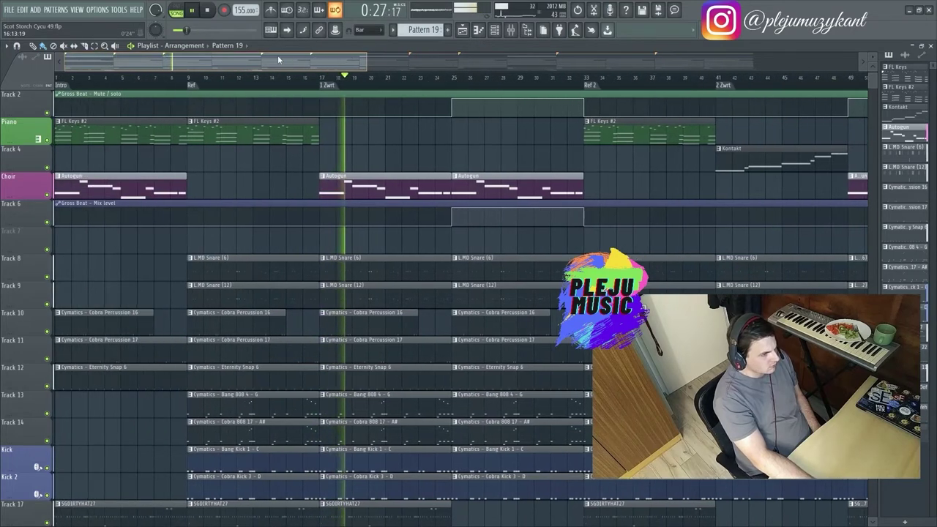
{"action": "left_click", "coordinate": [187, 77]}
{"action": "mouse_move", "coordinate": [199, 60]}
{"action": "left_mouse_down"}
{"action": "mouse_move", "coordinate": [211, 57]}
{"action": "mouse_move", "coordinate": [185, 62]}
{"action": "left_mouse_up"}
{"action": "scroll", "coordinate": [252, 166], "scroll_direction": "down", "scroll_amount": 7}
{"action": "scroll", "coordinate": [253, 166], "scroll_direction": "down", "scroll_amount": 3}
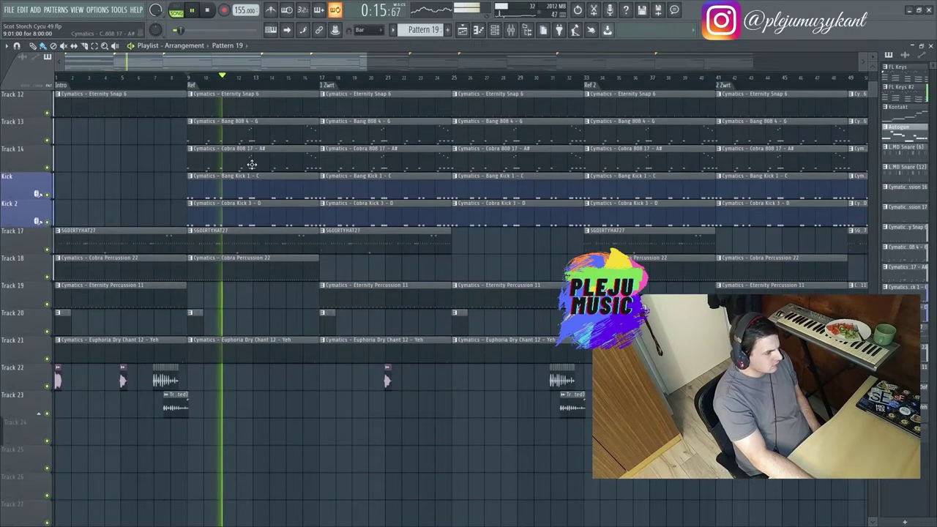
Step: Examine the effect tracks, the whole arrangement and the verse section from bar 17 up close during playback
{"action": "key", "text": "z"}
{"action": "left_click_drag", "start_coordinate": [427, 419], "coordinate": [362, 348]}
{"action": "left_click_drag", "start_coordinate": [210, 75], "coordinate": [185, 57]}
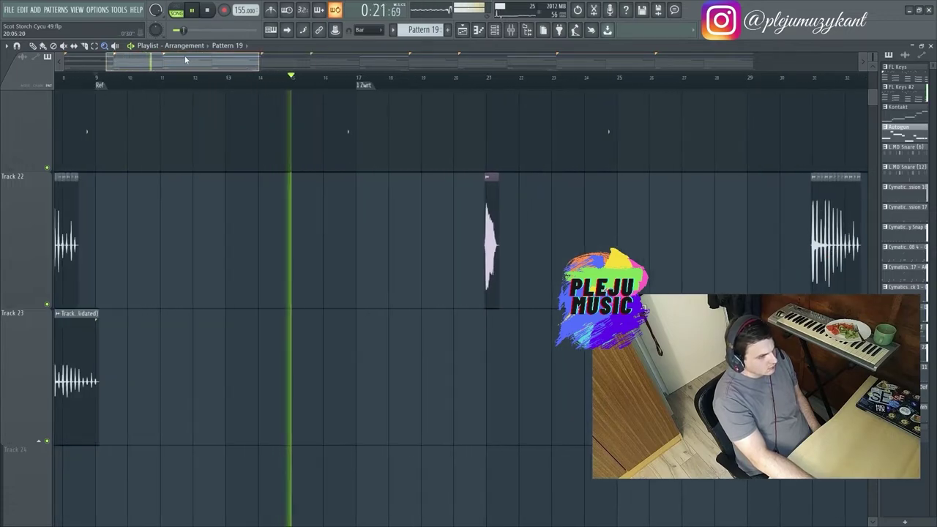
{"action": "scroll", "coordinate": [381, 253], "scroll_direction": "up", "scroll_amount": 5}
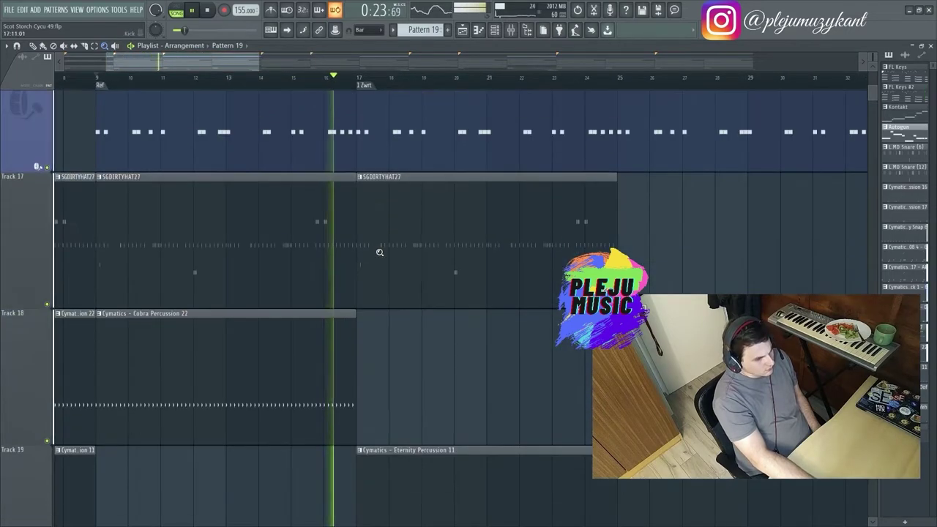
{"action": "scroll", "coordinate": [378, 253], "scroll_direction": "down", "scroll_amount": 3}
{"action": "right_click", "coordinate": [377, 253]}
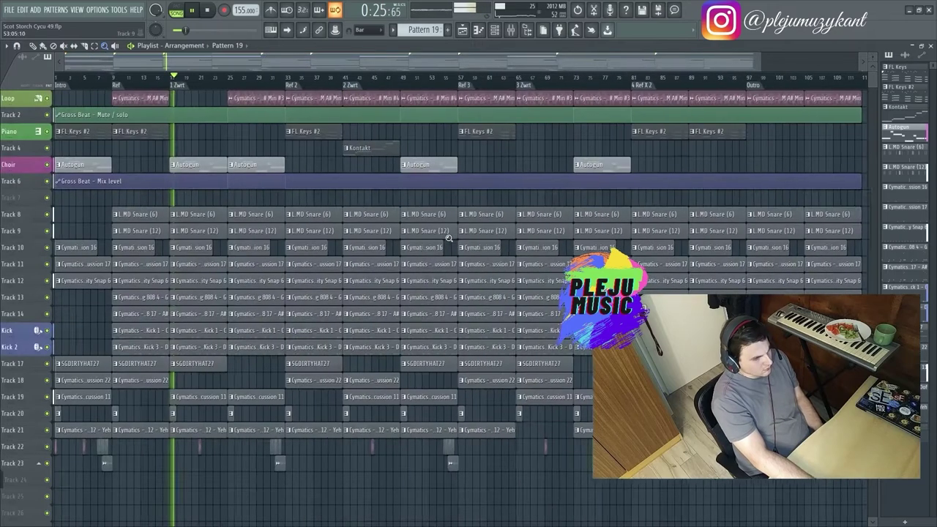
{"action": "left_click_drag", "start_coordinate": [242, 360], "coordinate": [152, 71]}
{"action": "scroll", "coordinate": [151, 66], "scroll_direction": "up", "scroll_amount": 2}
{"action": "mouse_move", "coordinate": [198, 59]}
{"action": "left_mouse_down"}
{"action": "mouse_move", "coordinate": [218, 60]}
{"action": "mouse_move", "coordinate": [206, 64]}
{"action": "left_mouse_up"}
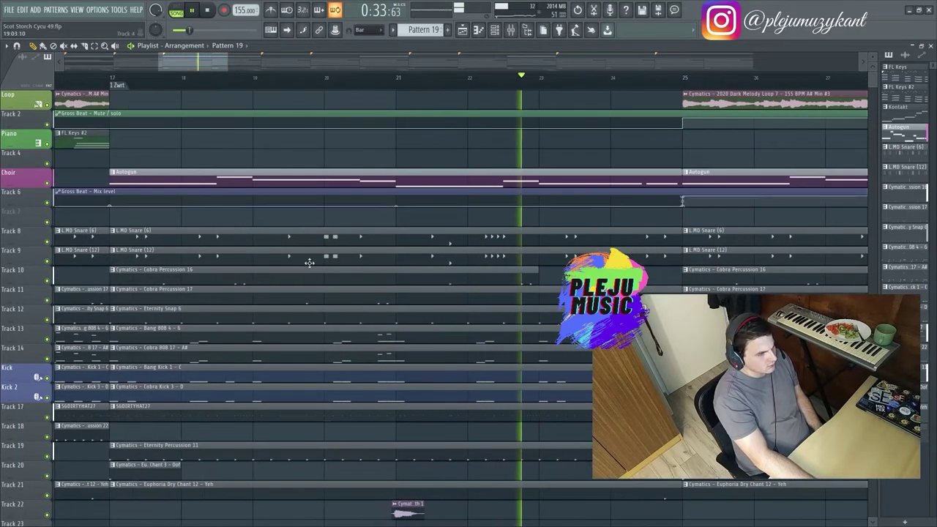
Step: Check the settings of the Breath 1 sample on Track 22, then listen to the verse part around bar 25
{"action": "double_click", "coordinate": [402, 509]}
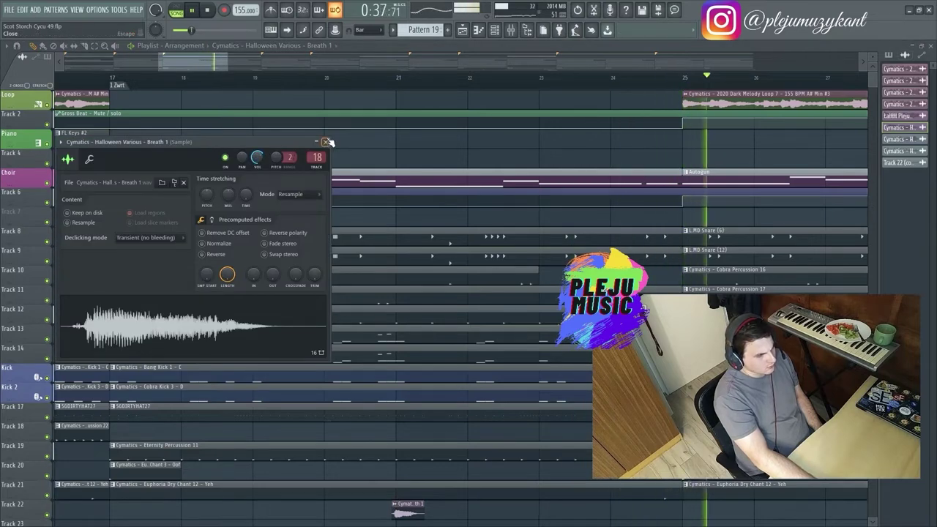
{"action": "left_click", "coordinate": [327, 141]}
{"action": "left_click_drag", "start_coordinate": [212, 63], "coordinate": [237, 67]}
{"action": "left_click", "coordinate": [189, 81]}
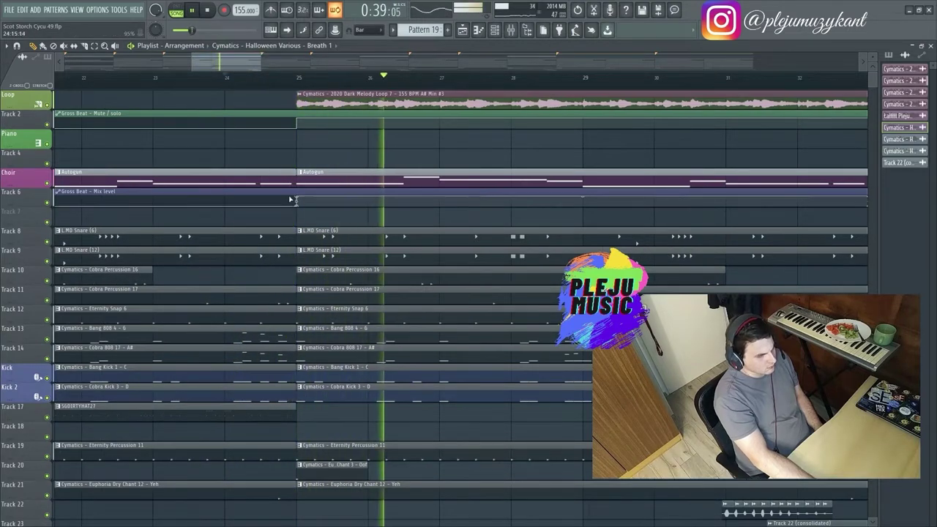
{"action": "mouse_move", "coordinate": [261, 63]}
{"action": "left_mouse_down"}
{"action": "mouse_move", "coordinate": [333, 63]}
{"action": "mouse_move", "coordinate": [253, 64]}
{"action": "mouse_move", "coordinate": [260, 57]}
{"action": "left_mouse_up"}
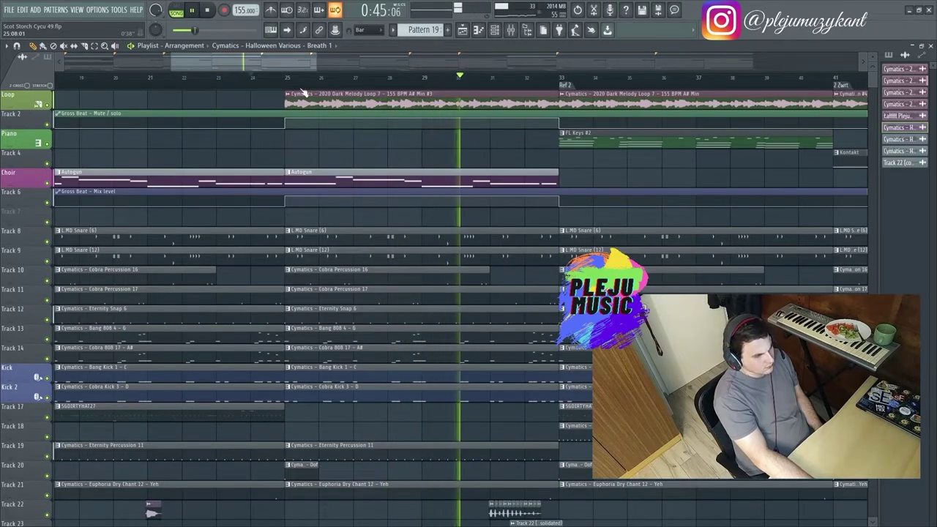
{"action": "mouse_move", "coordinate": [269, 66]}
{"action": "left_mouse_down"}
{"action": "mouse_move", "coordinate": [207, 59]}
{"action": "mouse_move", "coordinate": [269, 57]}
{"action": "left_mouse_up"}
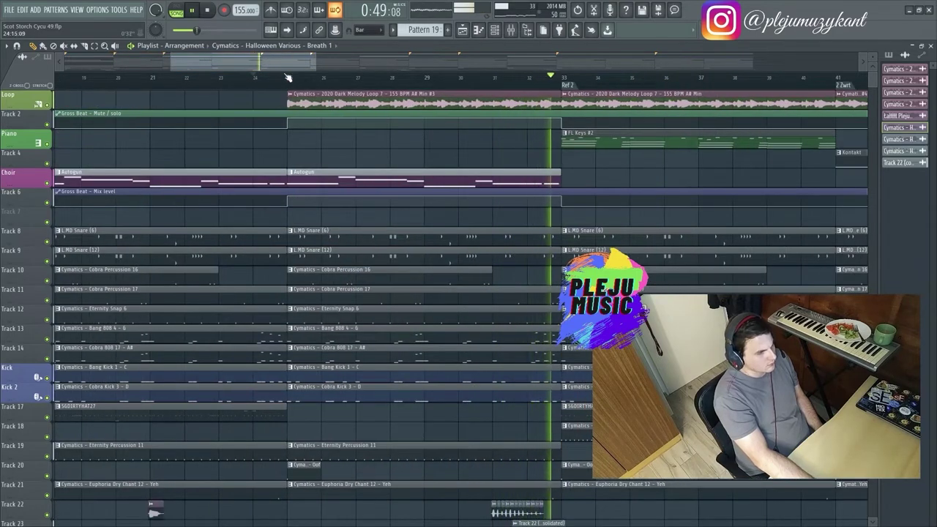
Step: Review the full arrangement, then listen to the verse's second half from bar 25 with the melodic tracks enlarged
{"action": "scroll", "coordinate": [288, 78], "scroll_direction": "down", "scroll_amount": 5}
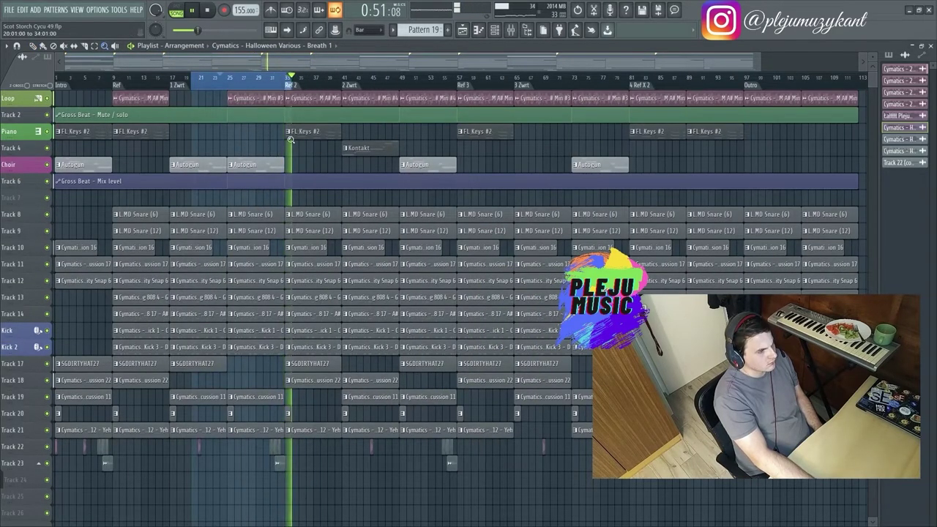
{"action": "scroll", "coordinate": [299, 143], "scroll_direction": "up", "scroll_amount": 6}
{"action": "left_click_drag", "start_coordinate": [254, 63], "coordinate": [415, 63]}
{"action": "left_click_drag", "start_coordinate": [873, 58], "coordinate": [873, 83]}
{"action": "key", "text": "space"}
{"action": "left_click", "coordinate": [162, 80]}
{"action": "key", "text": "space"}
{"action": "left_click_drag", "start_coordinate": [225, 61], "coordinate": [155, 58]}
{"action": "key", "text": "space"}
{"action": "key", "text": "space"}
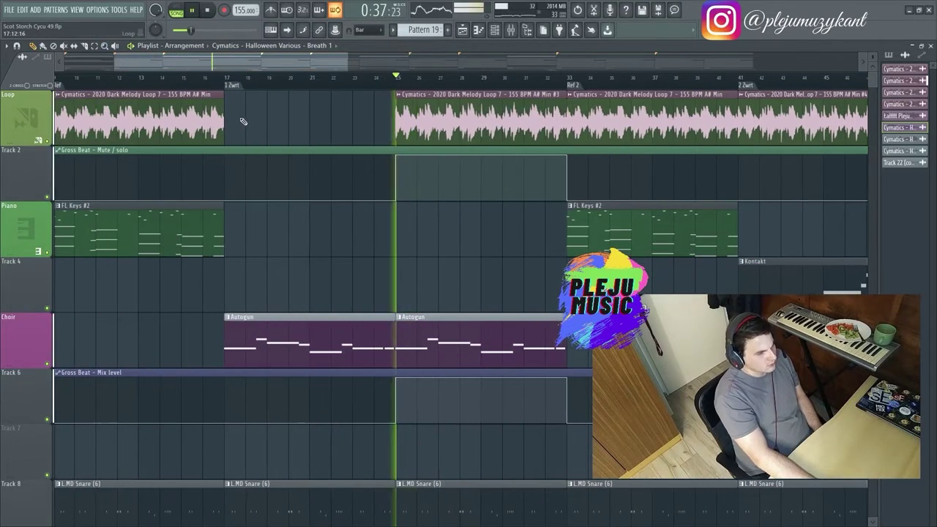
{"action": "key", "text": "space"}
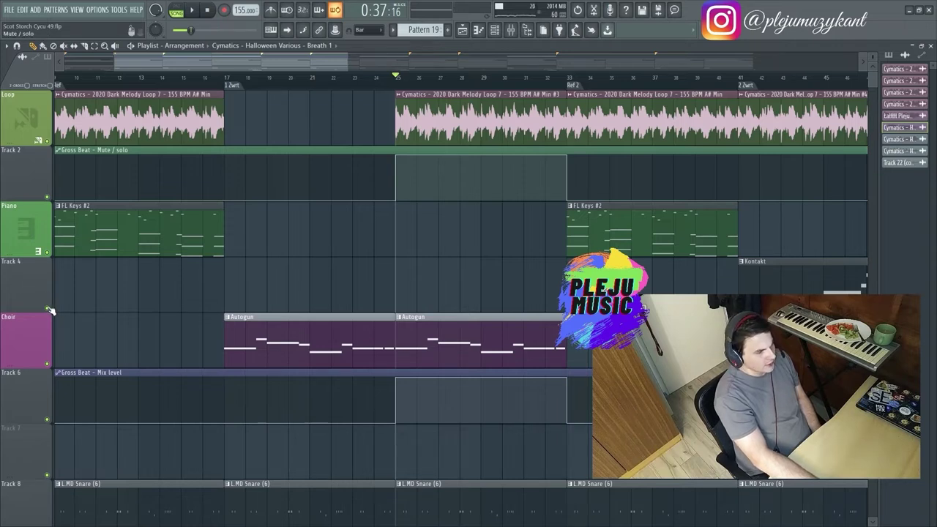
Step: Solo the Choir track, listen to it from bar 25, and restore the other tracks
{"action": "right_click", "coordinate": [47, 364]}
{"action": "key", "text": "space"}
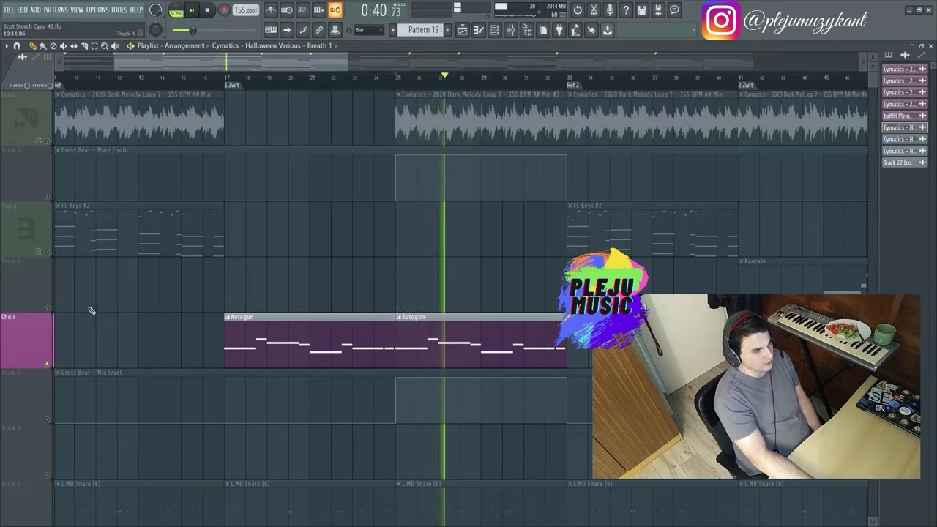
{"action": "right_click", "coordinate": [49, 364]}
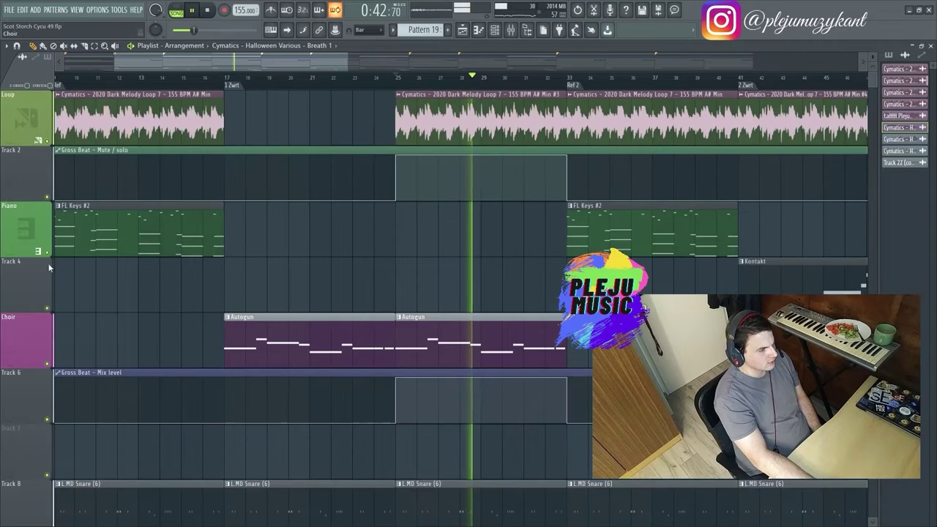
Step: Solo the Loop track together with its two Gross Beat automation tracks, listen from bar 25, and restore all tracks
{"action": "right_click", "coordinate": [46, 141]}
{"action": "key", "text": "space"}
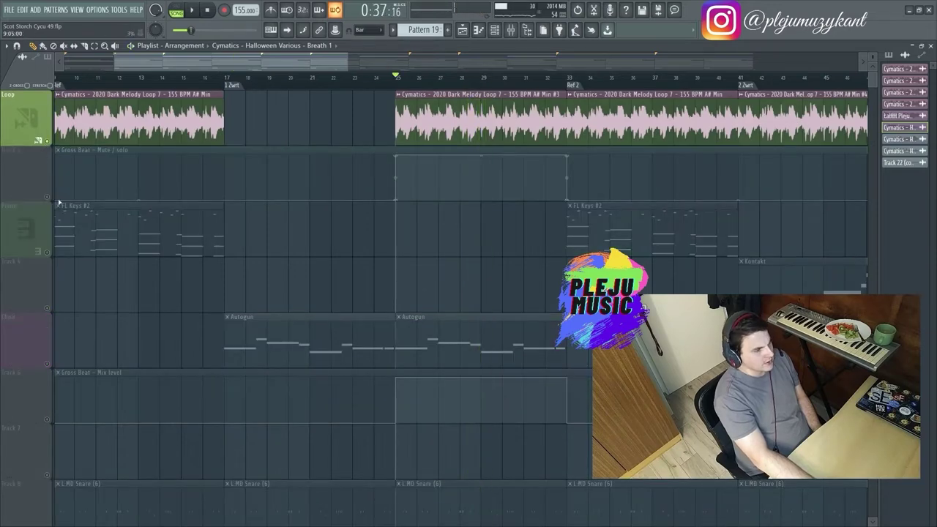
{"action": "left_click", "coordinate": [47, 199]}
{"action": "left_click", "coordinate": [47, 419]}
{"action": "key", "text": "space"}
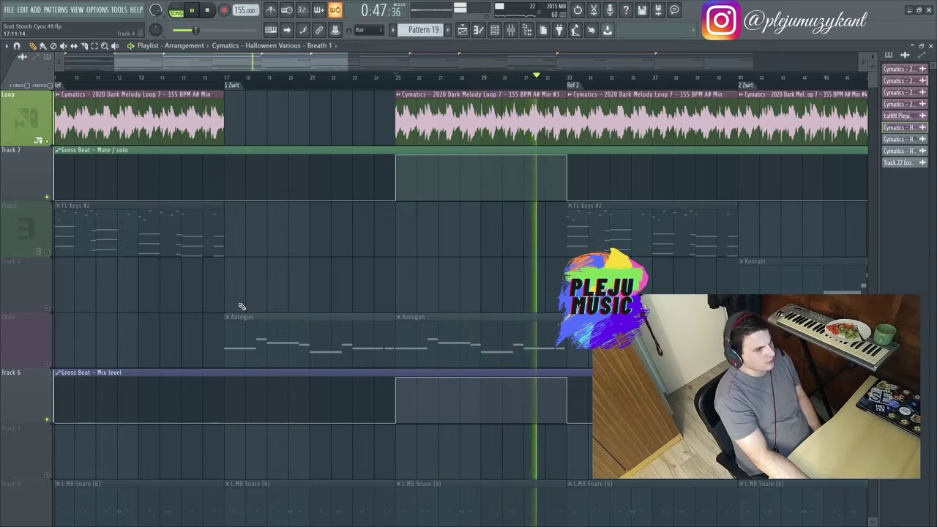
{"action": "key", "text": "space"}
{"action": "right_click", "coordinate": [48, 198]}
{"action": "key", "text": "space"}
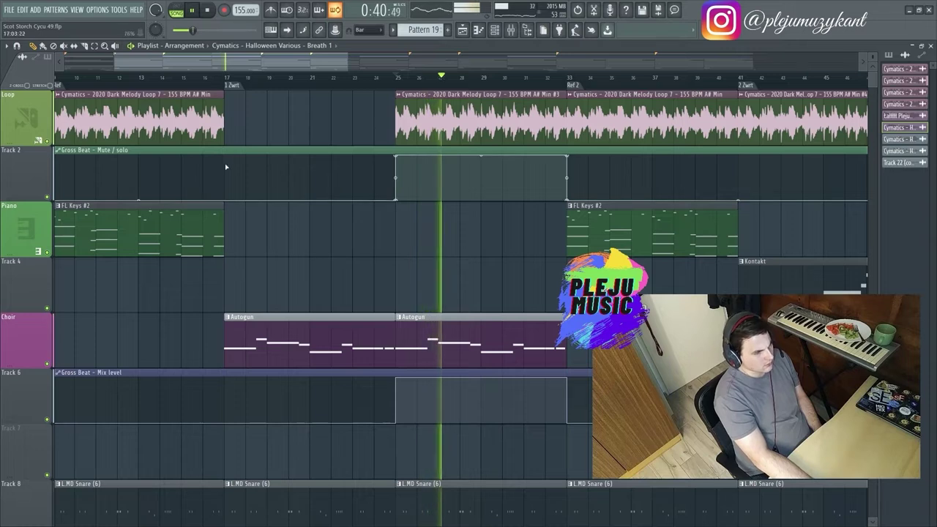
Step: Insert an empty playlist track directly above the Piano track and stop playback
{"action": "right_click", "coordinate": [29, 204]}
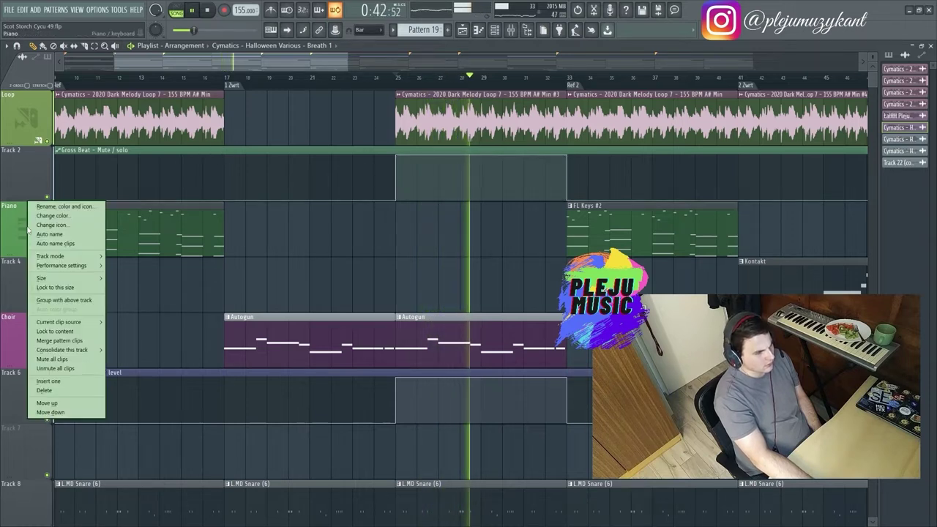
{"action": "left_click", "coordinate": [48, 382]}
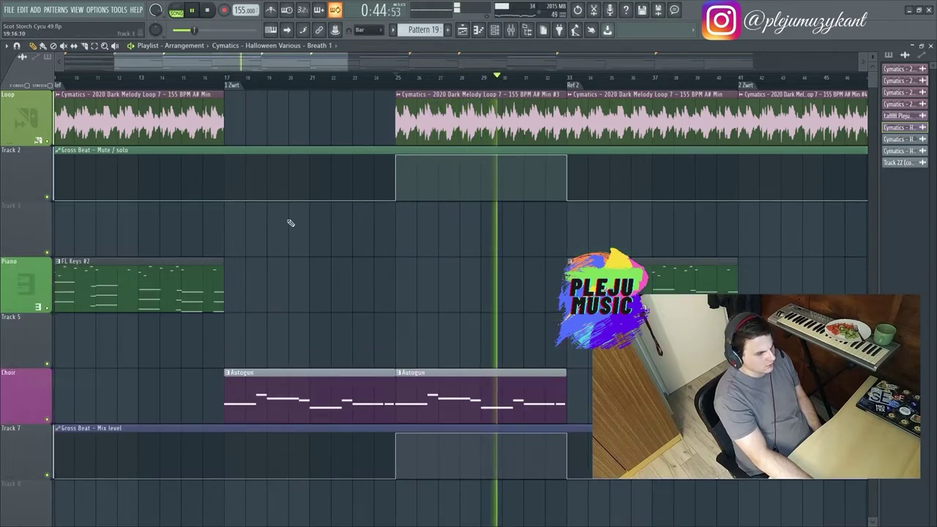
{"action": "key", "text": "space"}
Step: Add Fruity parametric EQ 2 to slot 9 of the Loop mixer channel, cut the lows and lower the highest band during playback
{"action": "key", "text": "F9"}
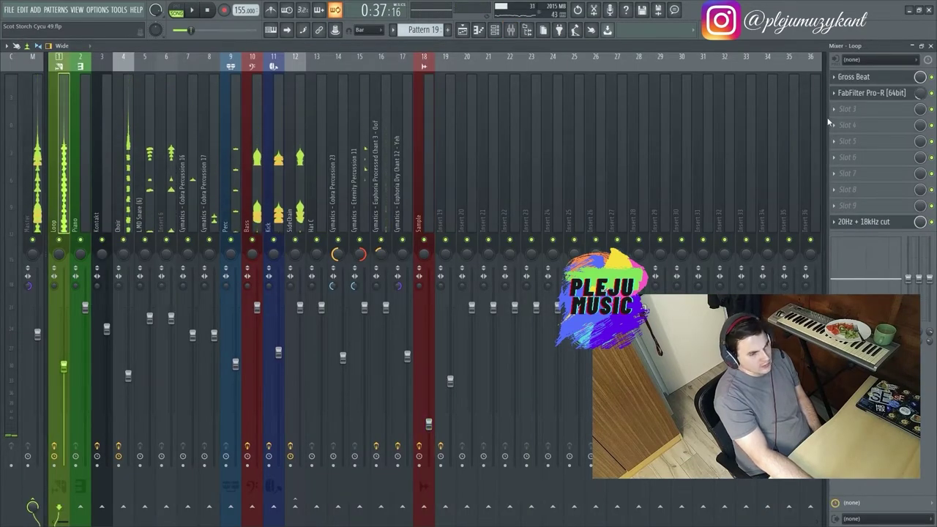
{"action": "left_click", "coordinate": [835, 209]}
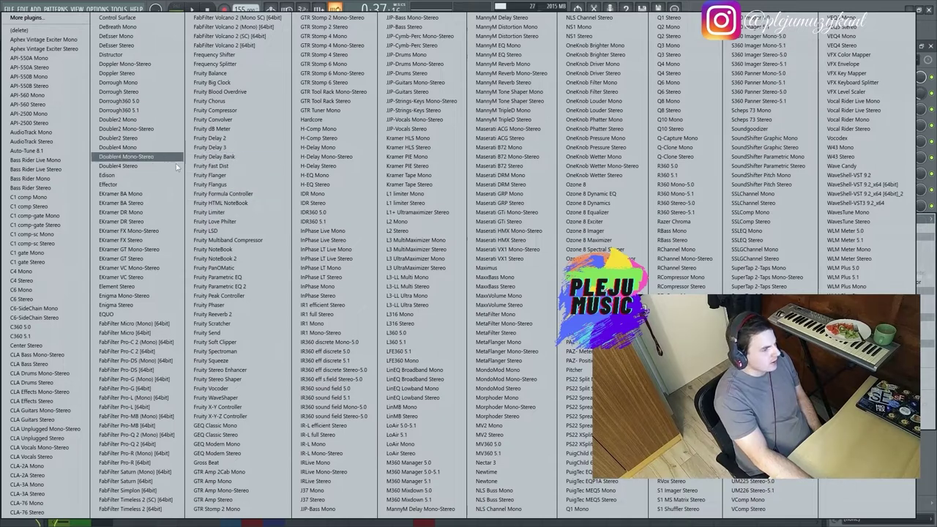
{"action": "left_click", "coordinate": [229, 287]}
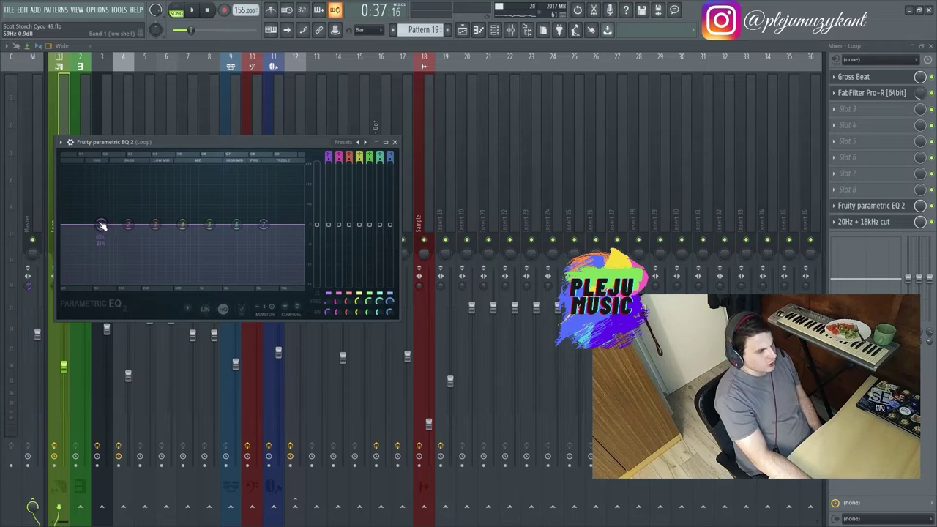
{"action": "key", "text": "space"}
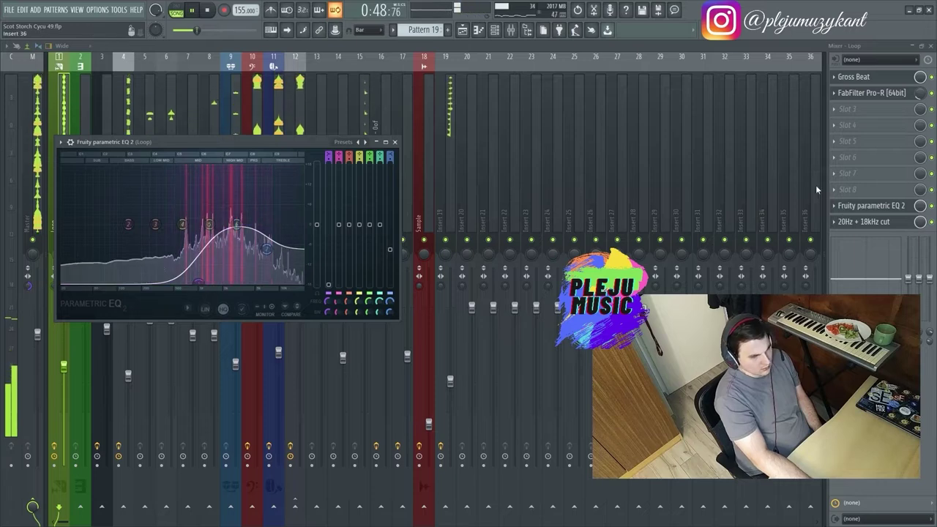
Step: Create an automation clip for the Loop EQ's mix level and lower its starting point to the minimum
{"action": "right_click", "coordinate": [931, 209]}
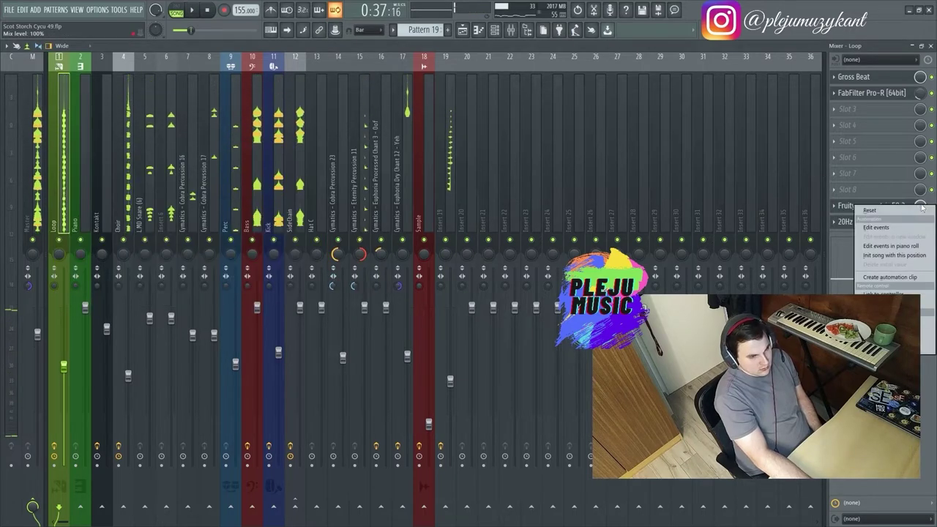
{"action": "left_click", "coordinate": [868, 277]}
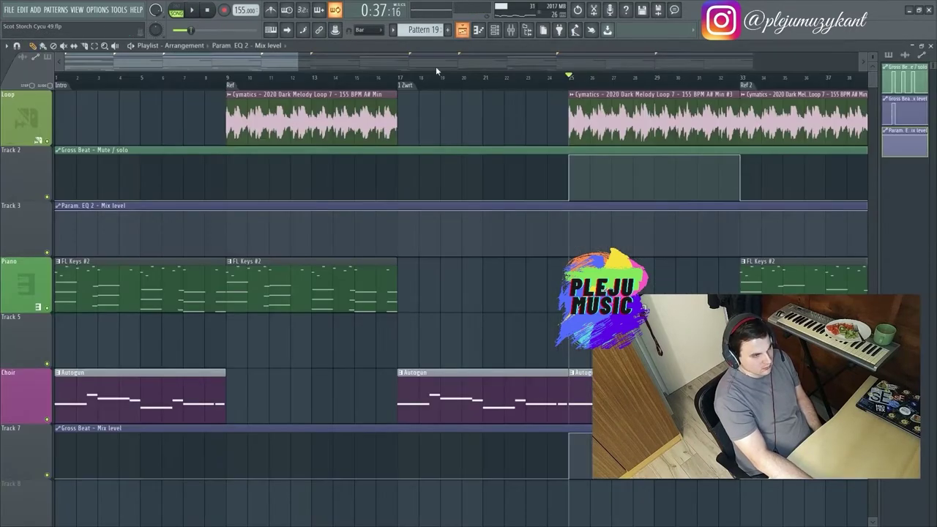
{"action": "left_click_drag", "start_coordinate": [56, 212], "coordinate": [56, 256]}
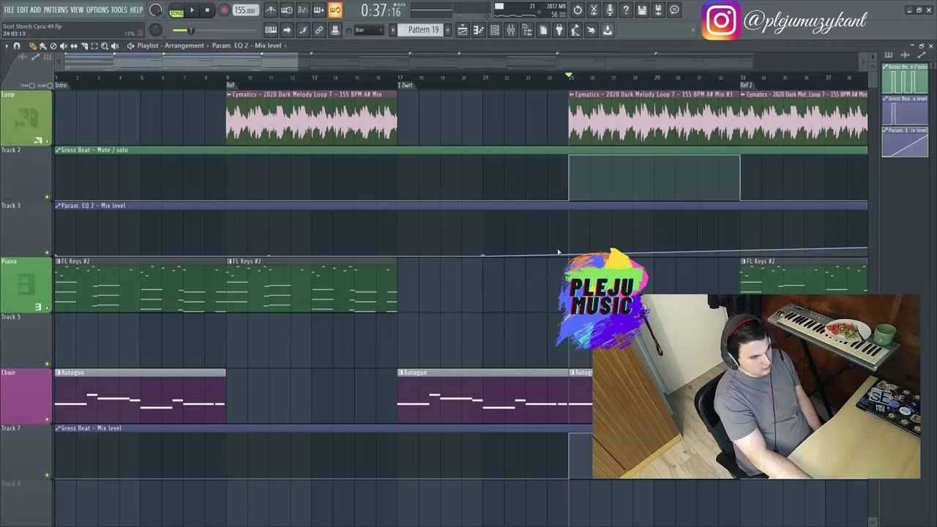
Step: Shape the Loop EQ mix-level automation to rise from bar 21 to maximum at bar 29, hold, and drop to minimum at bar 33
{"action": "left_click_drag", "start_coordinate": [529, 262], "coordinate": [651, 218]}
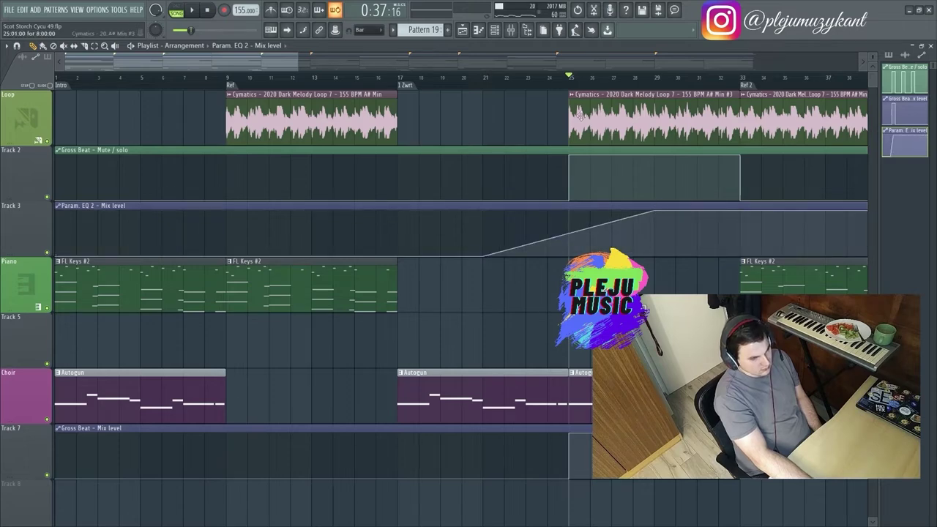
{"action": "left_click_drag", "start_coordinate": [292, 67], "coordinate": [398, 63]}
{"action": "right_click", "coordinate": [367, 223]}
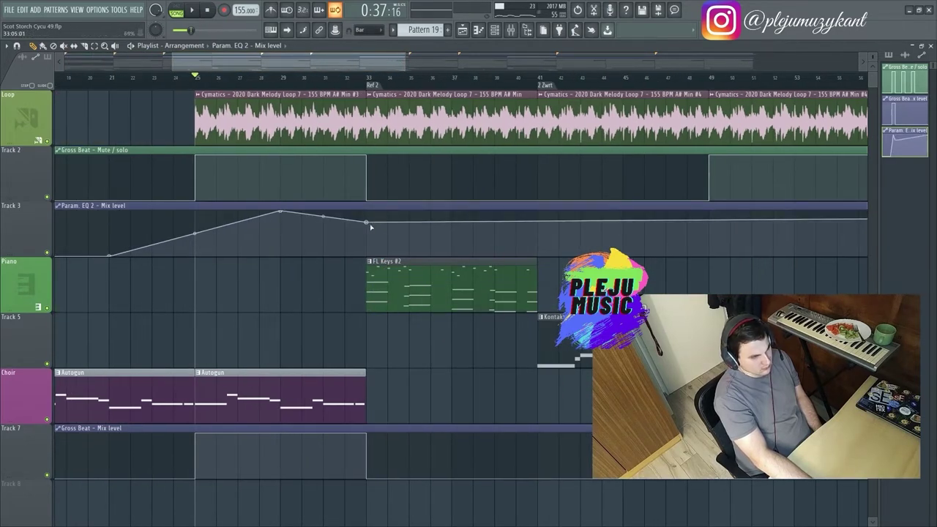
{"action": "left_click_drag", "start_coordinate": [368, 216], "coordinate": [409, 235]}
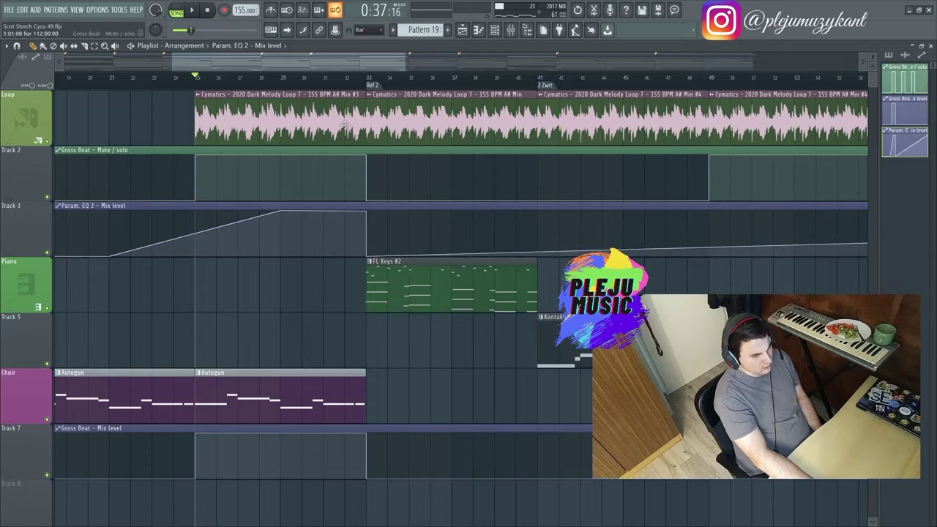
Step: During playback, lower the final point of the EQ mix-level automation near bar 113 to the minimum and listen to the result
{"action": "key", "text": "space"}
{"action": "left_click_drag", "start_coordinate": [372, 62], "coordinate": [803, 69]}
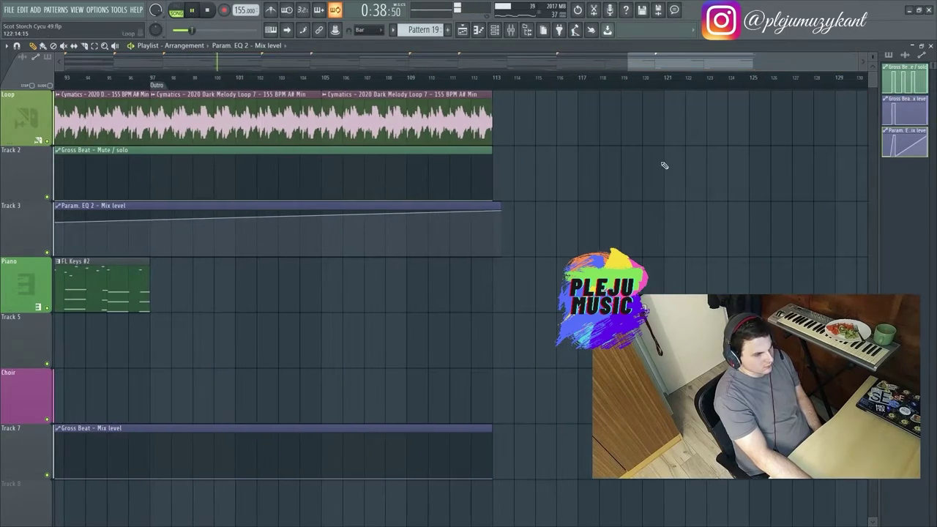
{"action": "left_click_drag", "start_coordinate": [501, 213], "coordinate": [489, 256]}
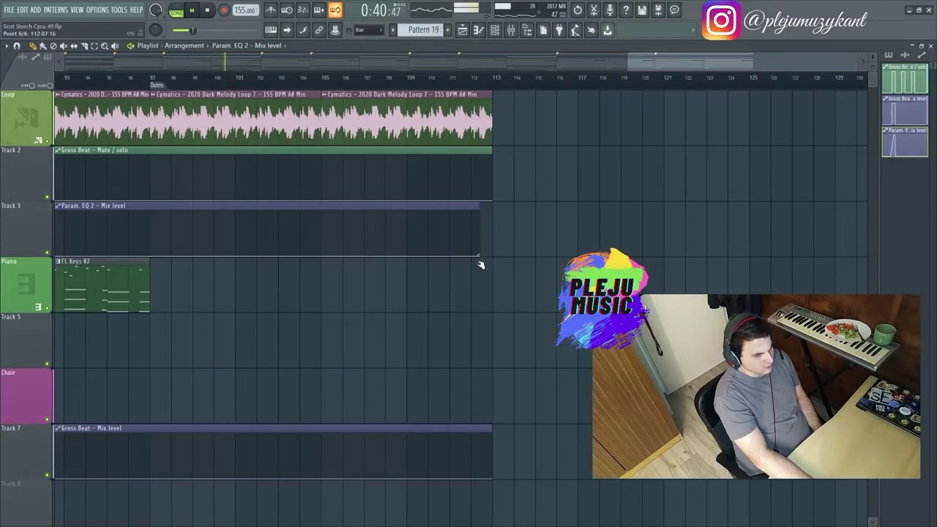
{"action": "left_click_drag", "start_coordinate": [662, 65], "coordinate": [216, 69]}
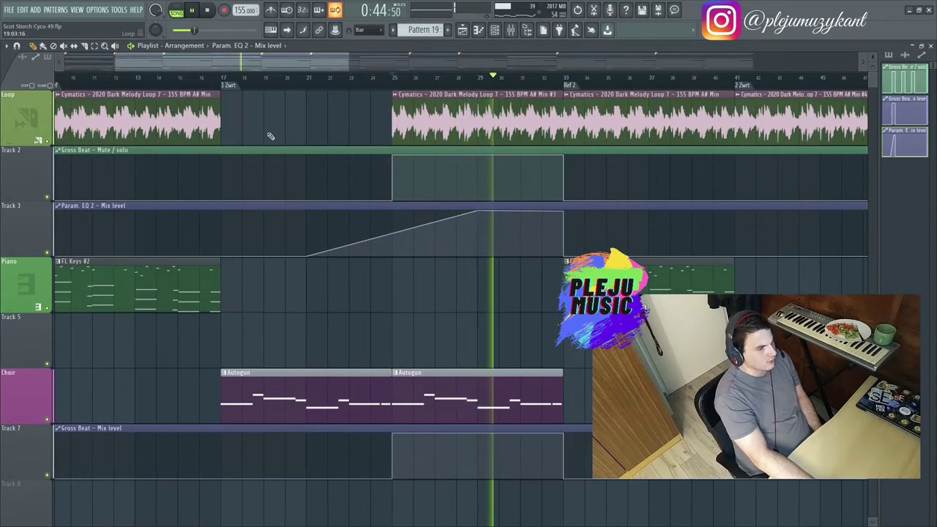
{"action": "left_click_drag", "start_coordinate": [283, 60], "coordinate": [328, 58]}
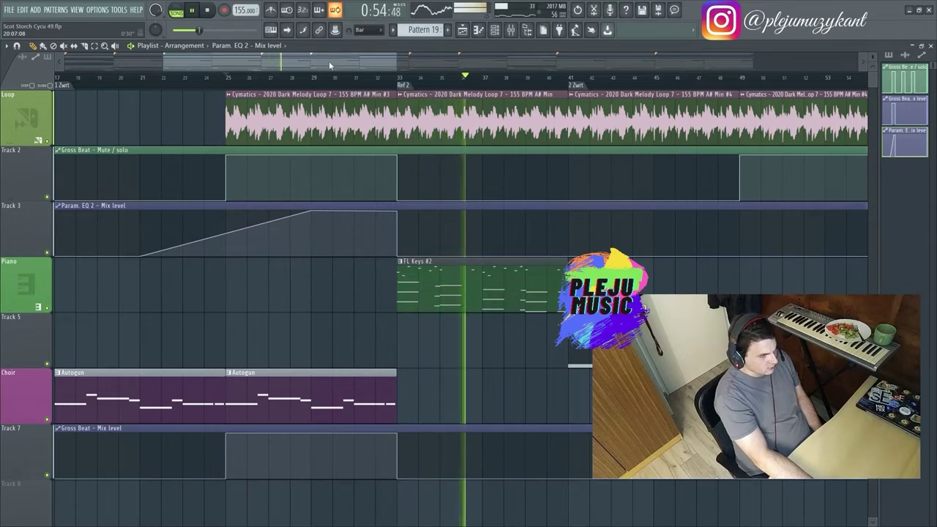
{"action": "left_click_drag", "start_coordinate": [330, 63], "coordinate": [224, 64]}
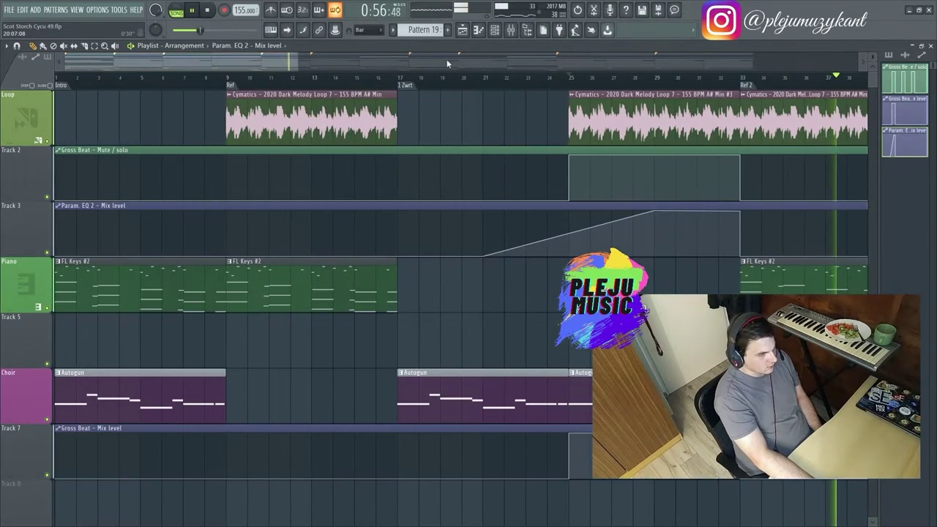
Step: Move FabFilter Pro-R down to slot 3 of the Loop mixer channel and load FabFilter Pro-C 2 in slot 2
{"action": "left_click", "coordinate": [517, 31]}
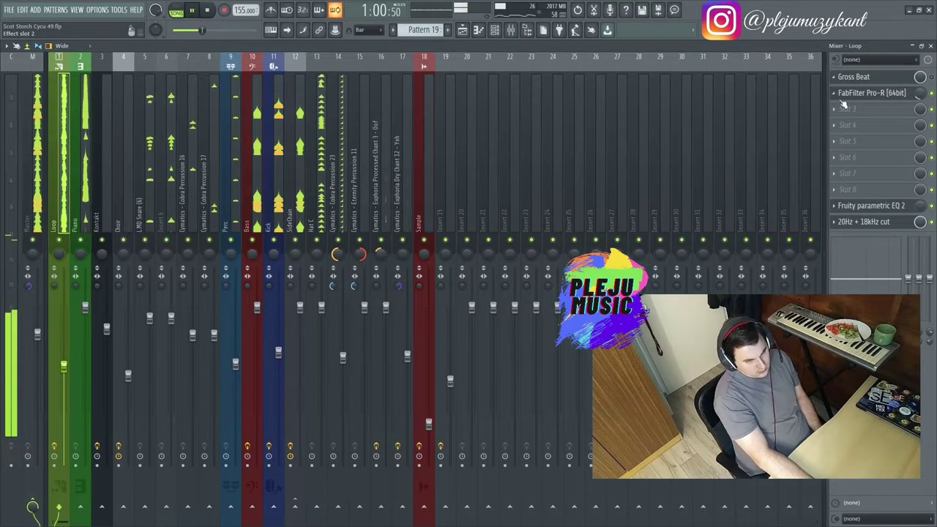
{"action": "left_click", "coordinate": [836, 92]}
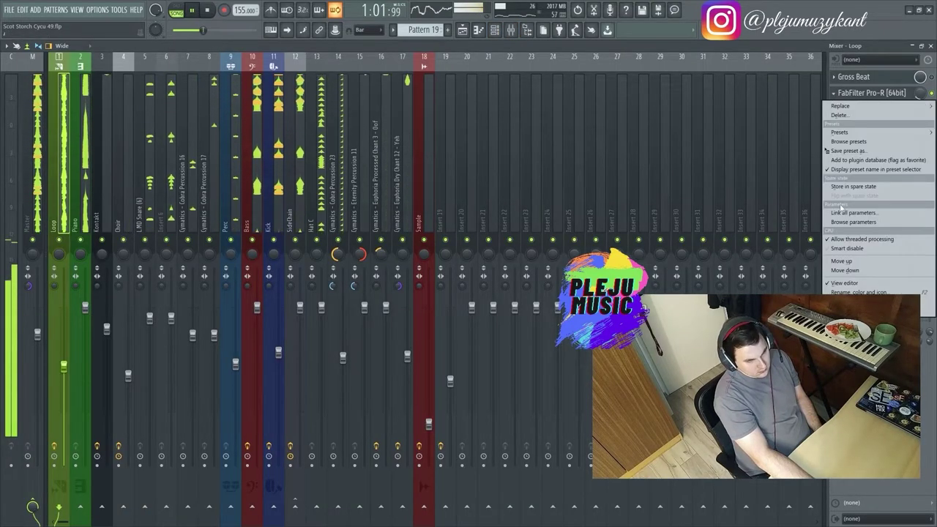
{"action": "left_click", "coordinate": [845, 271]}
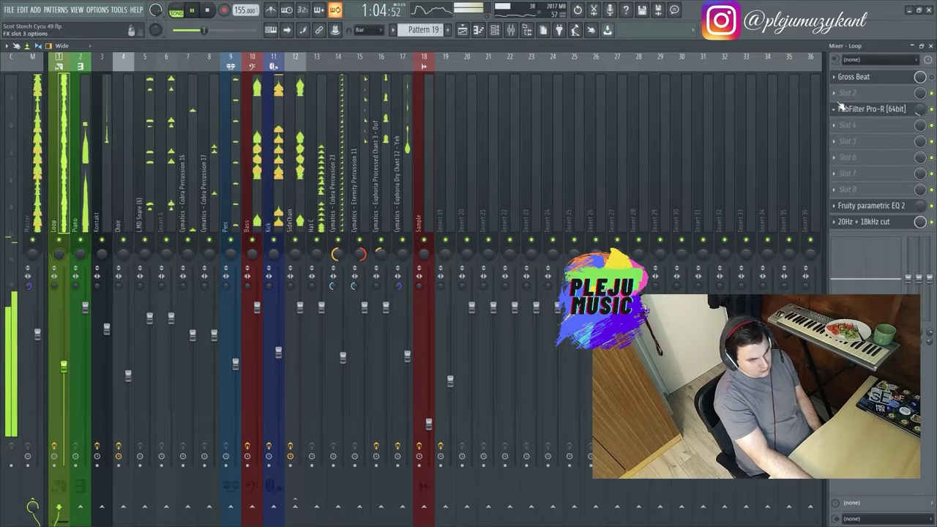
{"action": "left_click", "coordinate": [839, 93]}
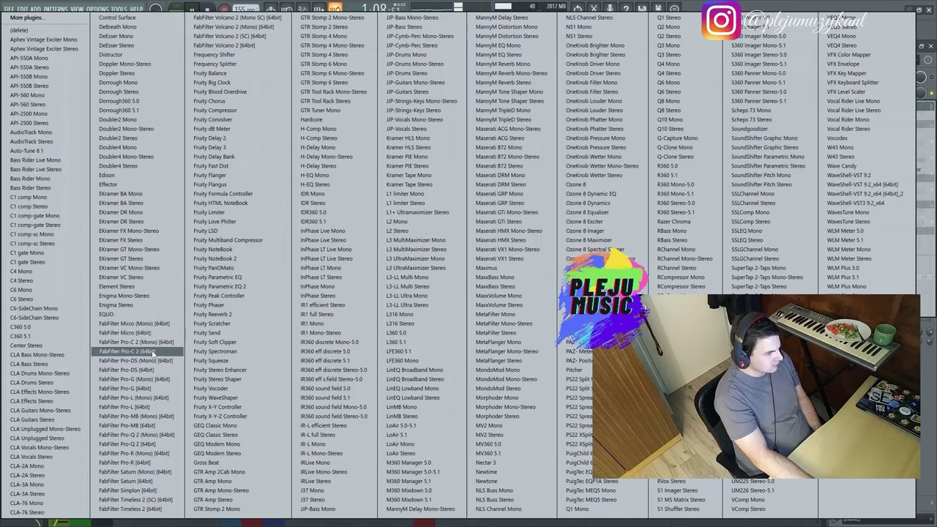
{"action": "left_click", "coordinate": [152, 353]}
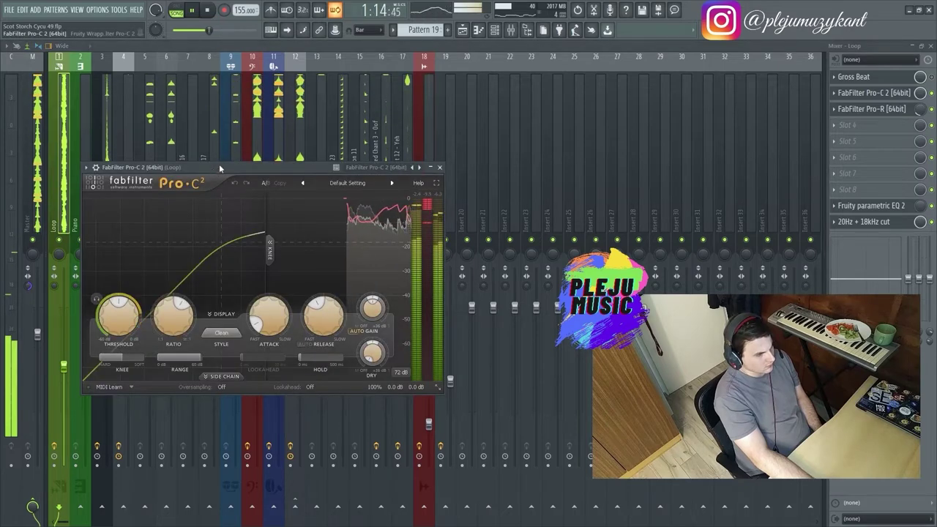
Step: Detach the Pro-C 2 window, stop playback and save the project under its current file name
{"action": "left_click_drag", "start_coordinate": [219, 165], "coordinate": [393, 128]}
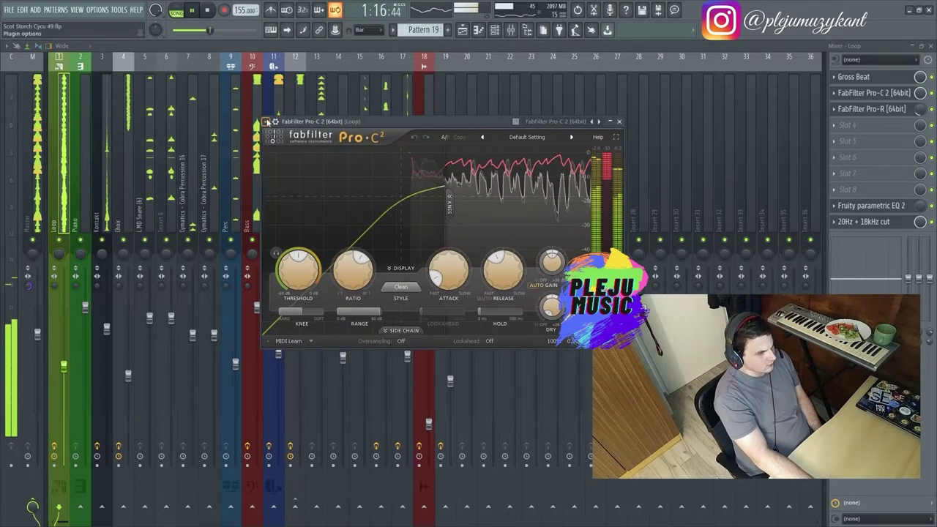
{"action": "left_click", "coordinate": [266, 121]}
{"action": "left_click", "coordinate": [278, 325]}
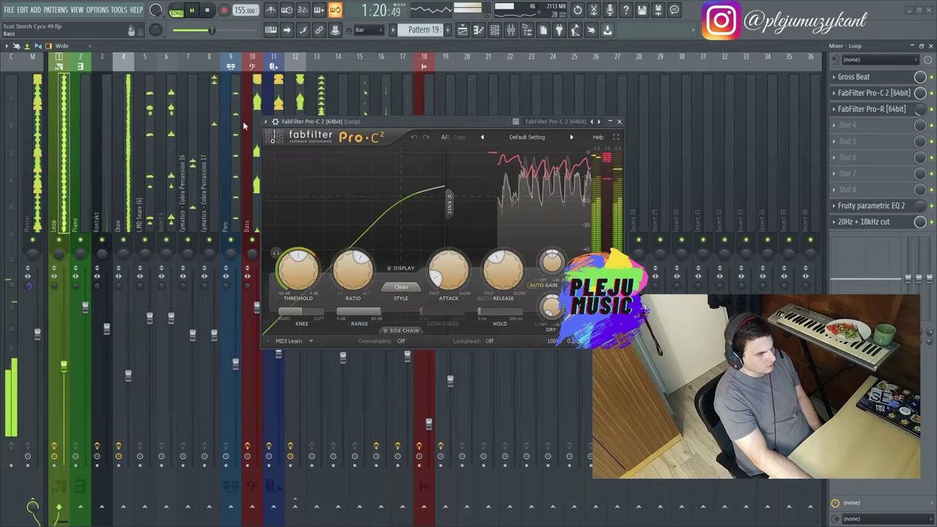
{"action": "key", "text": "space"}
{"action": "left_click", "coordinate": [9, 10]}
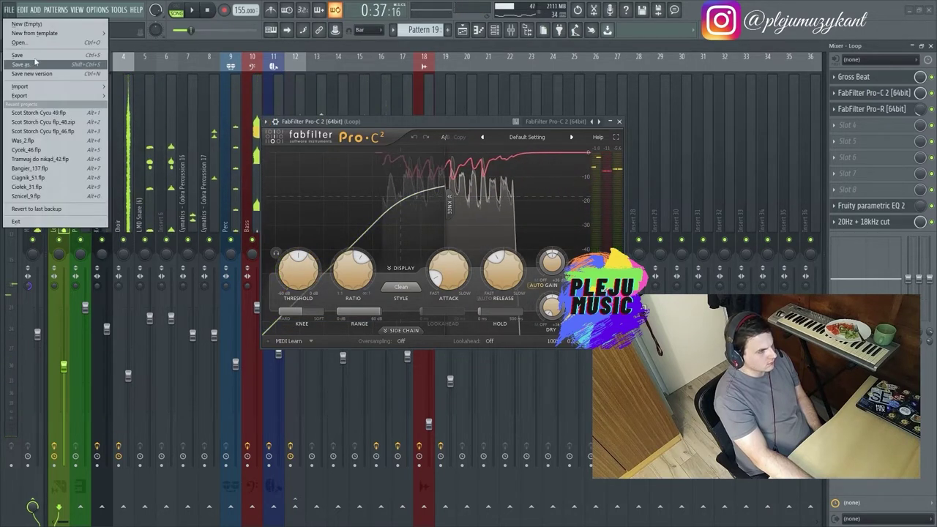
{"action": "left_click", "coordinate": [57, 57]}
Step: Play the song from bar 25 with the playlist shown and the Pro-C 2 window moved clear of the Loop and automation tracks
{"action": "key", "text": "space"}
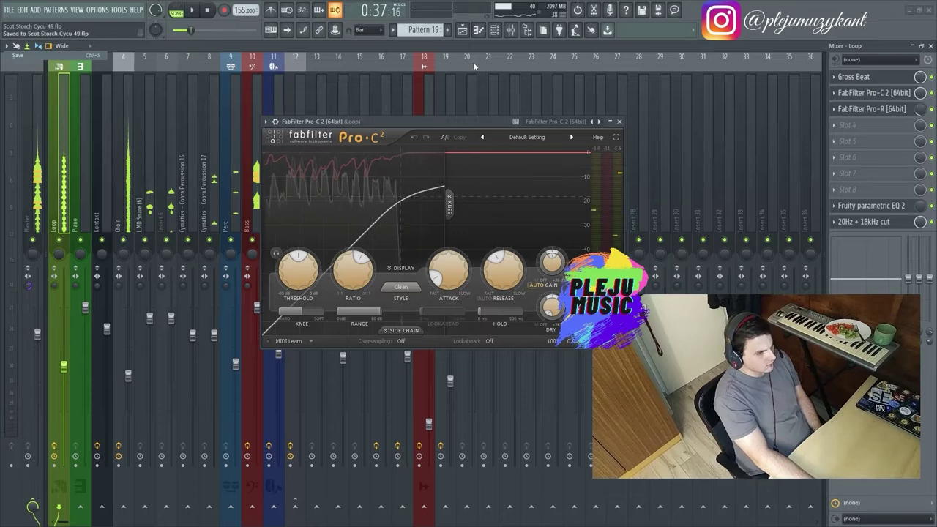
{"action": "key", "text": "F5"}
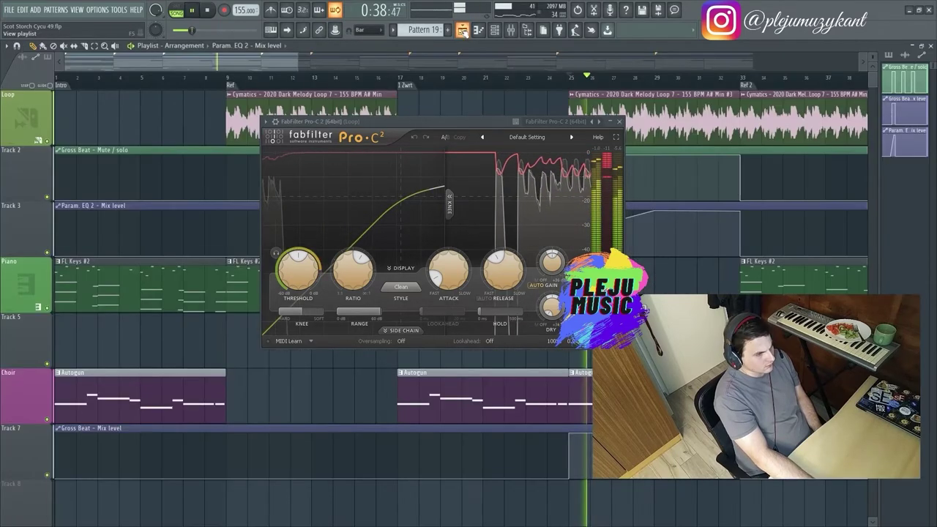
{"action": "left_click_drag", "start_coordinate": [394, 121], "coordinate": [606, 123]}
{"action": "left_click_drag", "start_coordinate": [264, 55], "coordinate": [344, 57]}
{"action": "left_click_drag", "start_coordinate": [517, 128], "coordinate": [47, 297]}
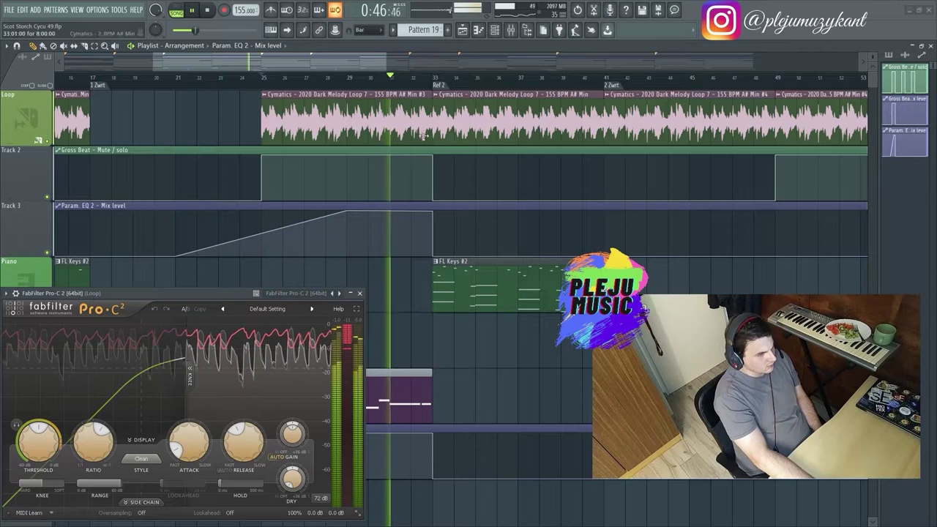
{"action": "mouse_move", "coordinate": [349, 58]}
{"action": "left_mouse_down"}
{"action": "mouse_move", "coordinate": [415, 59]}
{"action": "mouse_move", "coordinate": [333, 60]}
{"action": "left_mouse_up"}
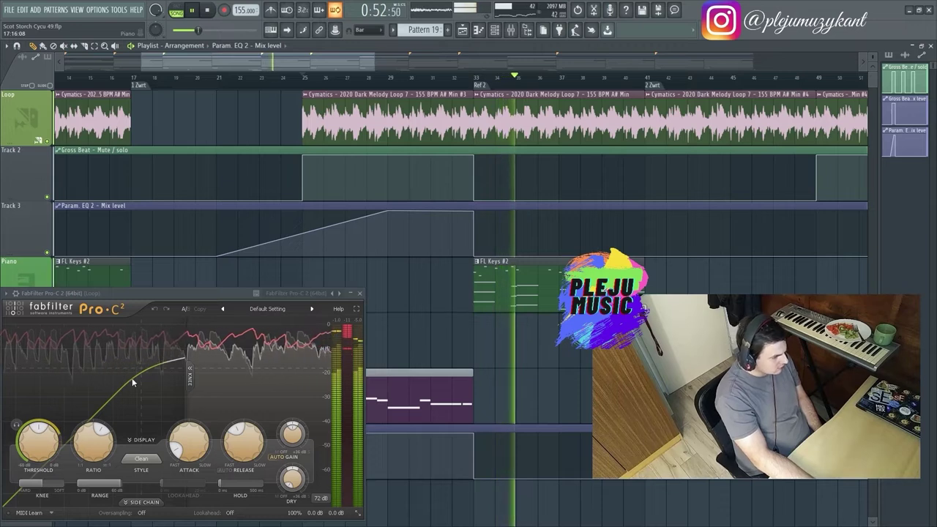
Step: Try the Pumping and Classic compression styles in Pro-C 2
{"action": "left_click", "coordinate": [145, 460]}
{"action": "left_click", "coordinate": [143, 459]}
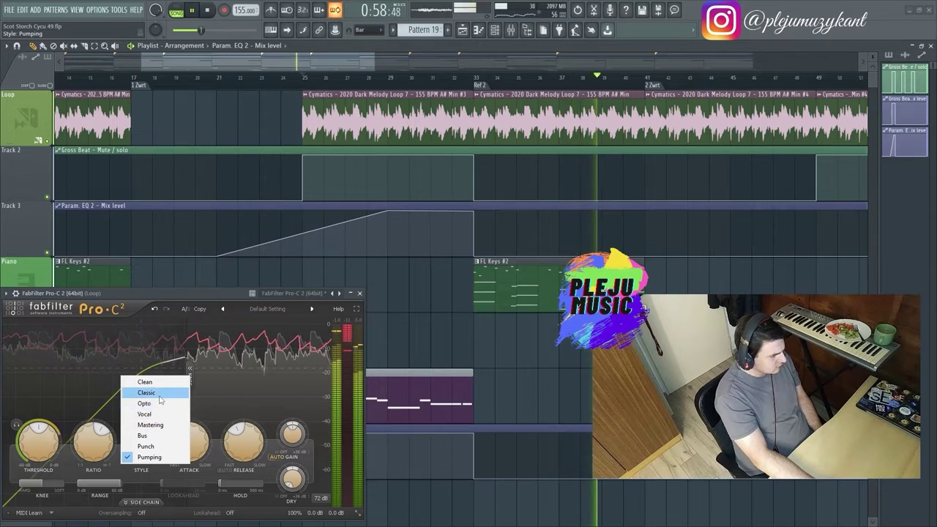
{"action": "left_click", "coordinate": [138, 393]}
Step: Load the piano preset Almost Choked bM in Pro-C 2
{"action": "left_click", "coordinate": [268, 313]}
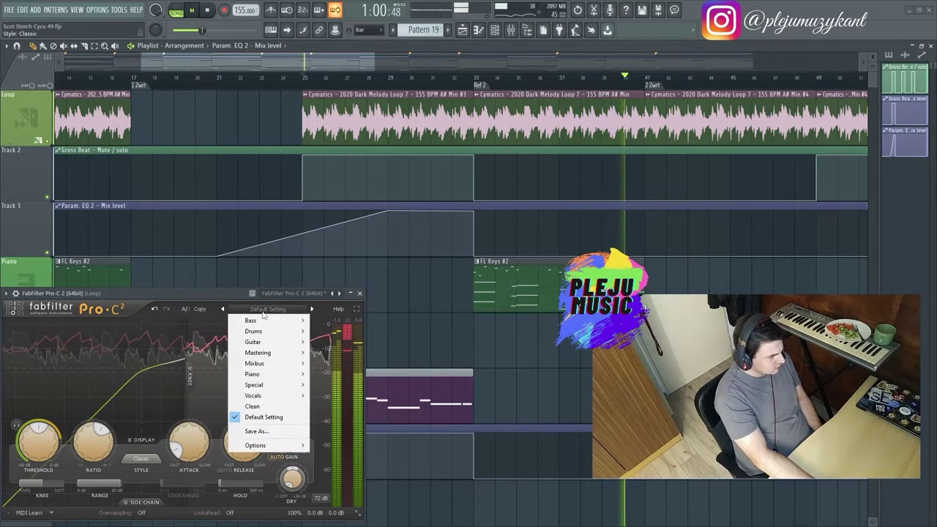
{"action": "mouse_move", "coordinate": [265, 376]}
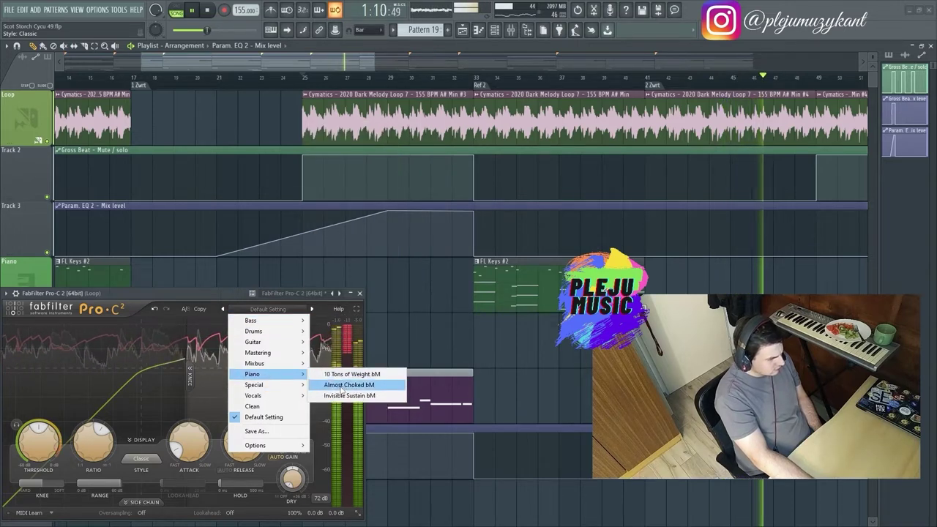
{"action": "left_click", "coordinate": [332, 386]}
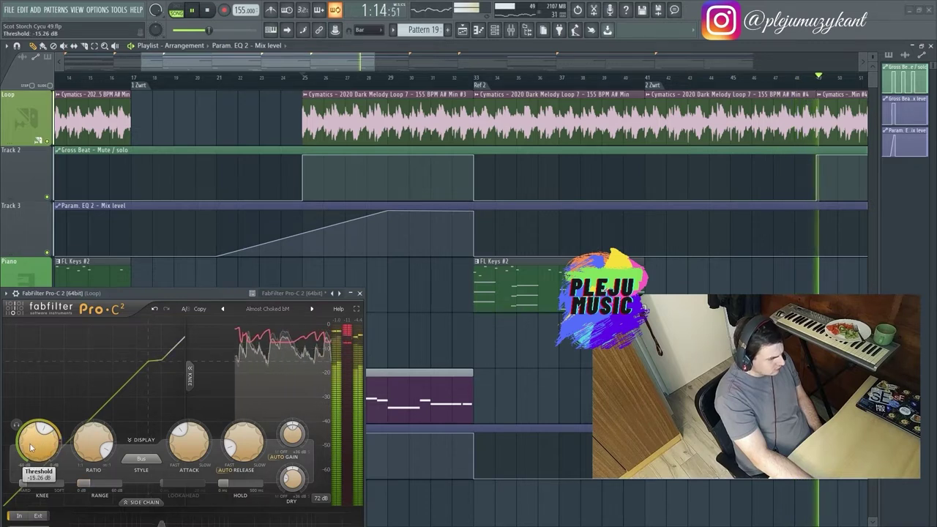
Step: Set Pro-C 2 to a ratio of 5:1, an attack of 5.78 ms and a threshold of -11.16 dB
{"action": "left_click_drag", "start_coordinate": [35, 439], "coordinate": [98, 484]}
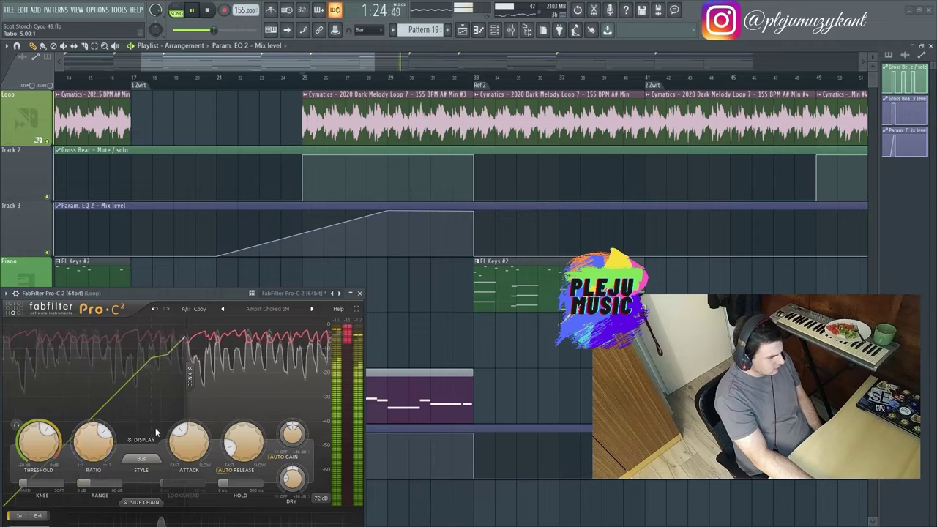
{"action": "left_click_drag", "start_coordinate": [183, 440], "coordinate": [180, 460]}
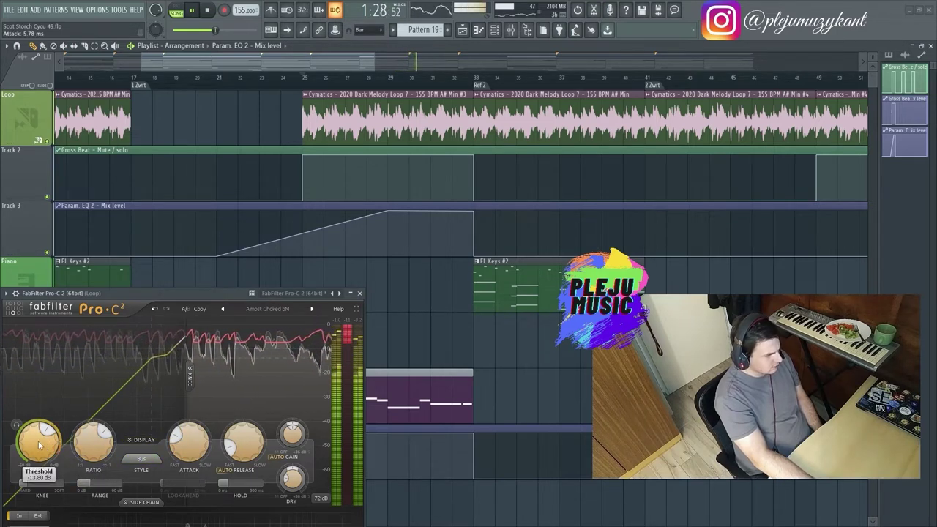
{"action": "left_click_drag", "start_coordinate": [39, 444], "coordinate": [39, 442]}
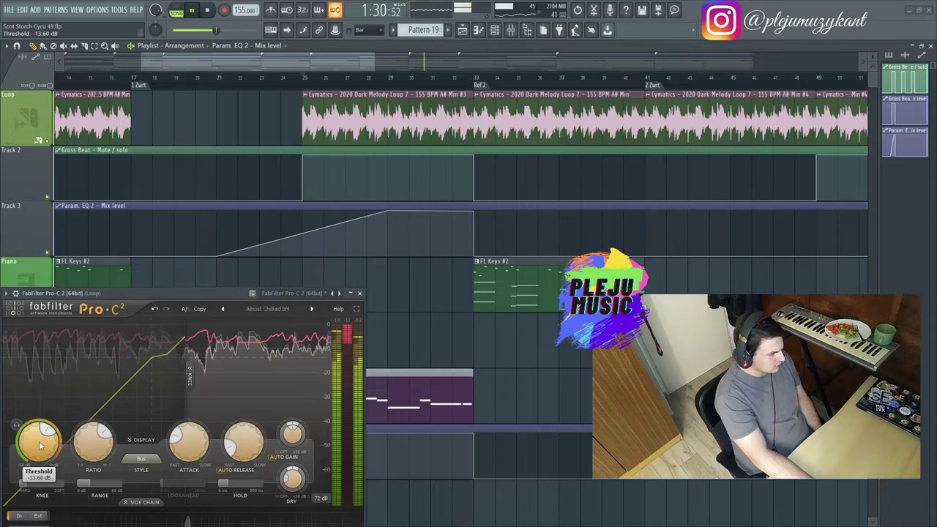
{"action": "left_click_drag", "start_coordinate": [36, 445], "coordinate": [37, 436]}
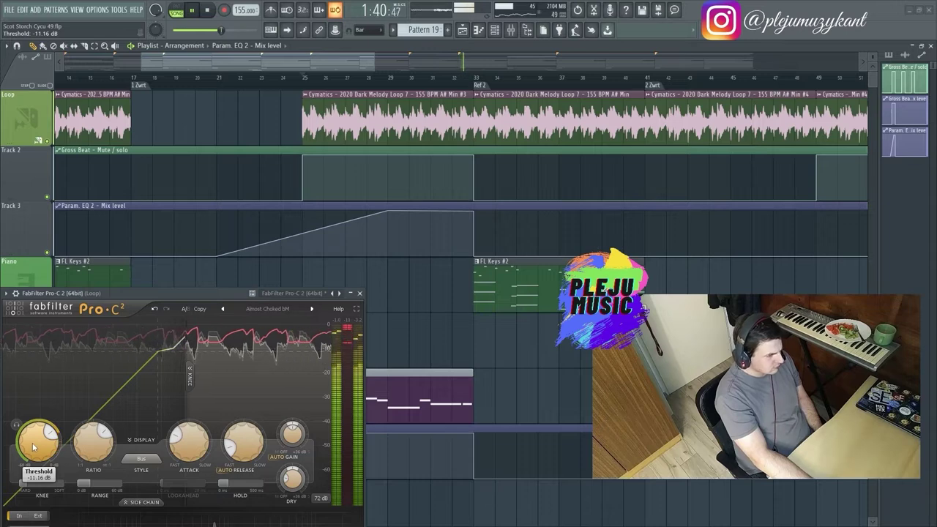
Step: Replay the arrangement from bar 25 and listen to the compressed loop through the transition into the Ref 2 section
{"action": "left_click_drag", "start_coordinate": [272, 64], "coordinate": [383, 63]}
{"action": "key", "text": "space"}
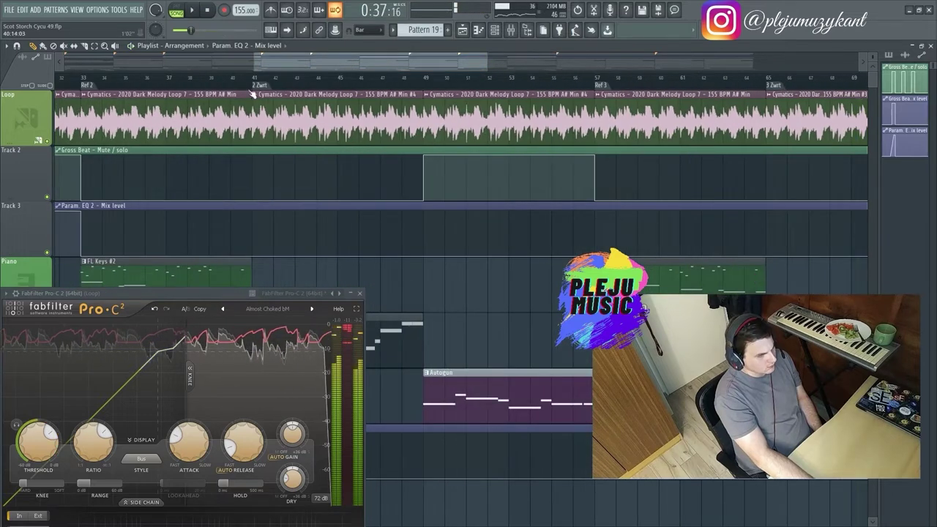
{"action": "key", "text": "space"}
{"action": "left_click_drag", "start_coordinate": [280, 64], "coordinate": [178, 66]}
{"action": "left_click", "coordinate": [252, 79]}
{"action": "key", "text": "space"}
{"action": "key", "text": "space"}
{"action": "left_click", "coordinate": [212, 77]}
{"action": "key", "text": "space"}
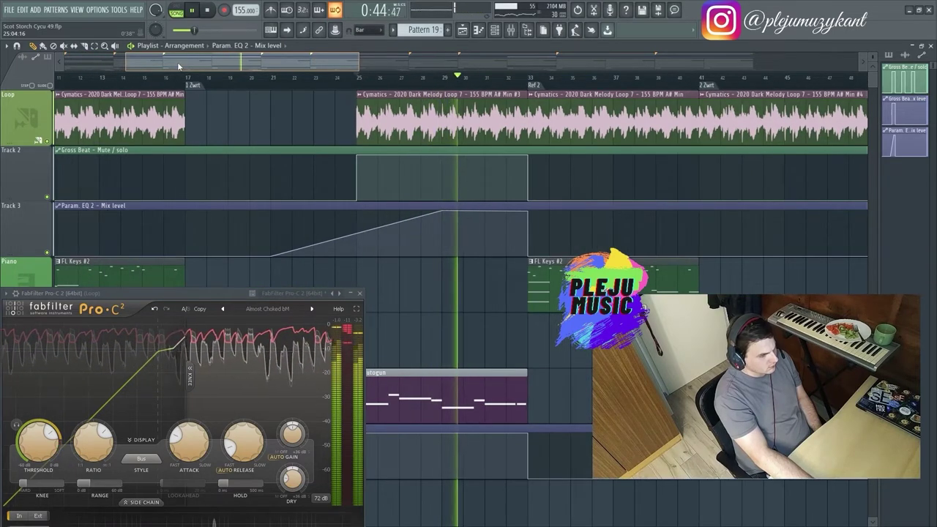
{"action": "left_click_drag", "start_coordinate": [179, 67], "coordinate": [241, 65]}
{"action": "left_click_drag", "start_coordinate": [337, 67], "coordinate": [372, 63]}
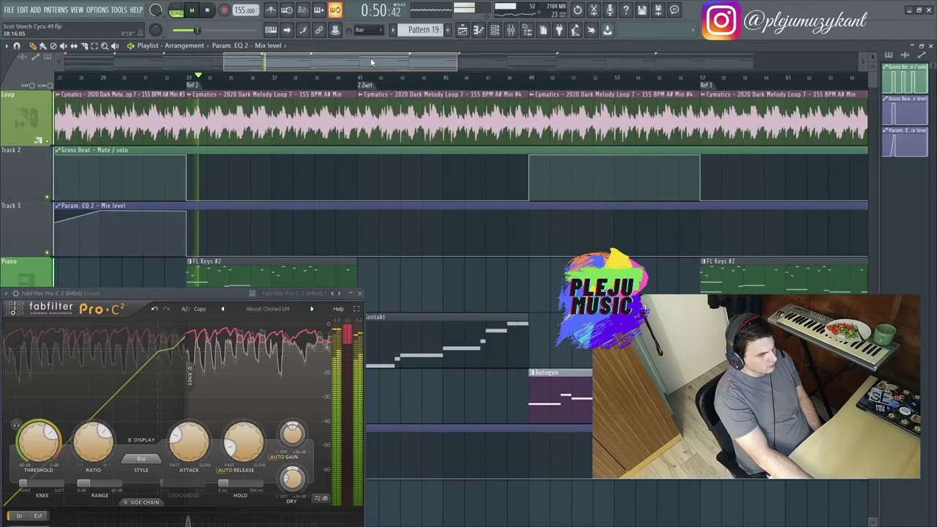
Step: Move FabFilter Pro-R to slot 4 and FabFilter Pro-C 2 to slot 3 of the Loop channel, freeing slot 2
{"action": "left_click", "coordinate": [512, 30]}
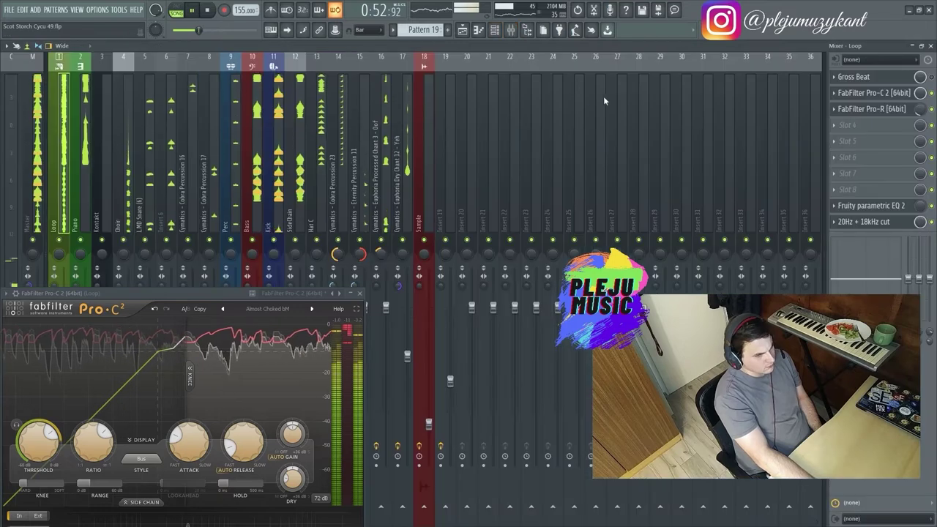
{"action": "left_click", "coordinate": [834, 109]}
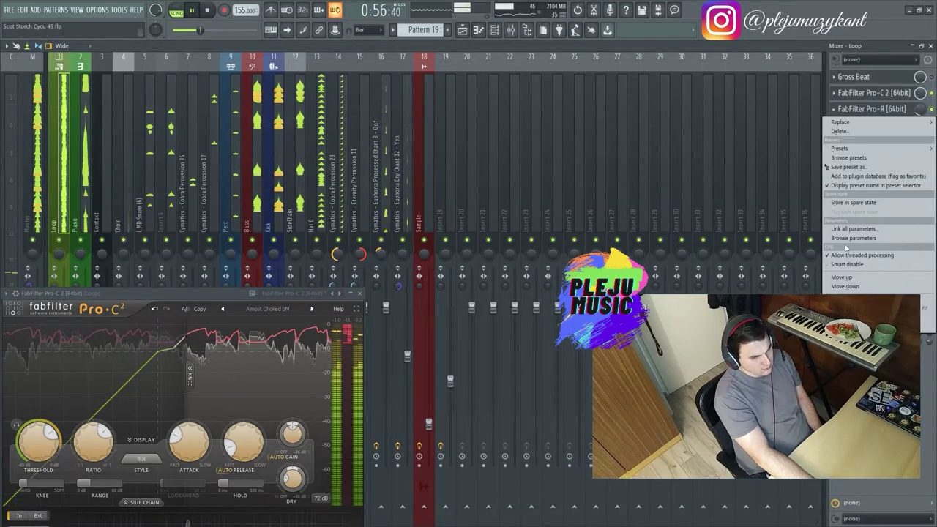
{"action": "left_click", "coordinate": [845, 286]}
{"action": "left_click", "coordinate": [834, 93]}
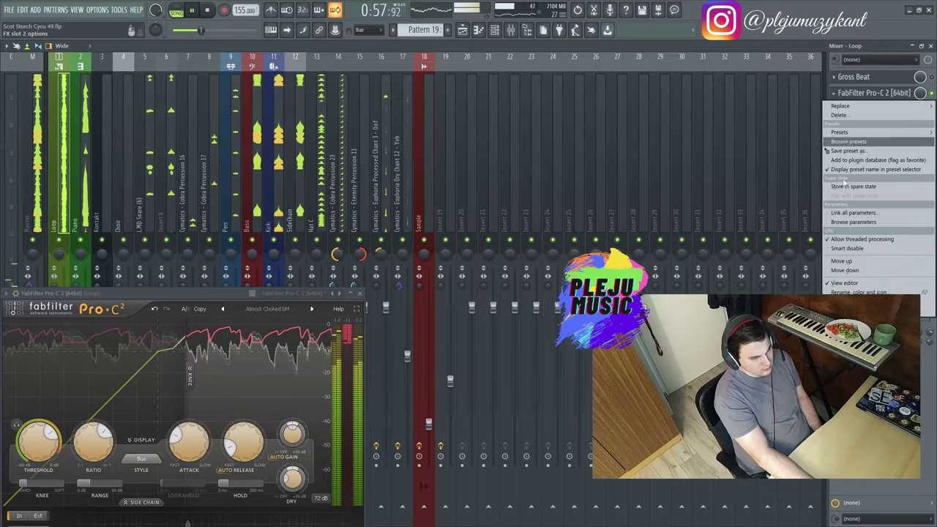
{"action": "left_click", "coordinate": [845, 270]}
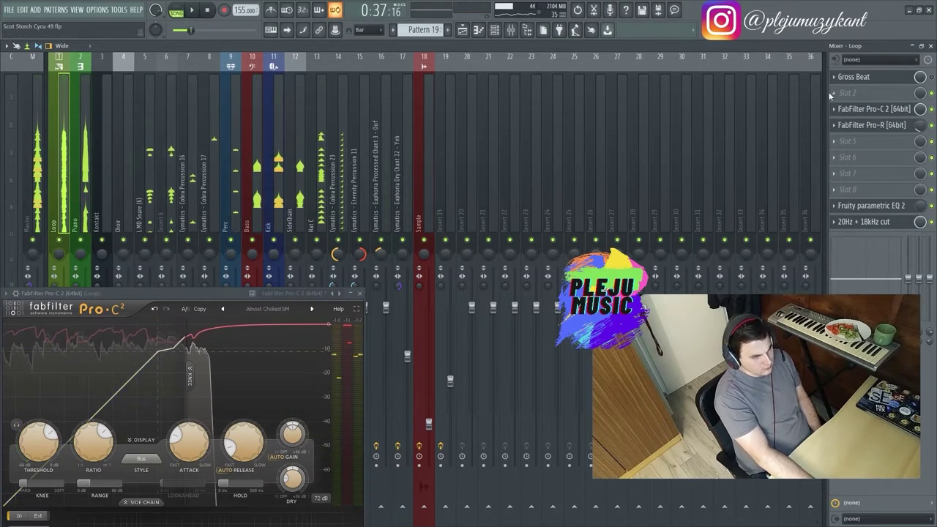
Step: Insert Vocal Rider Stereo in slot 2 of the Loop channel and load its Smooth Ride preset
{"action": "left_click", "coordinate": [834, 93]}
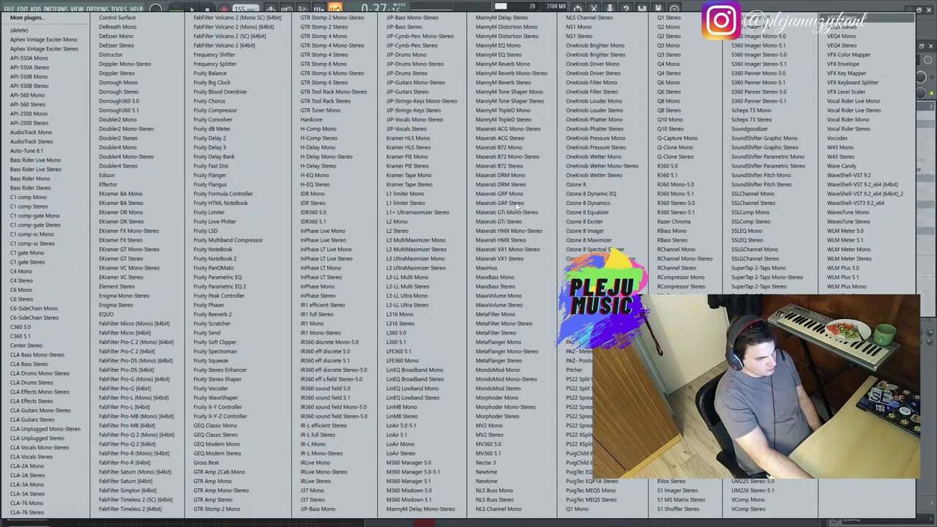
{"action": "left_click", "coordinate": [874, 130]}
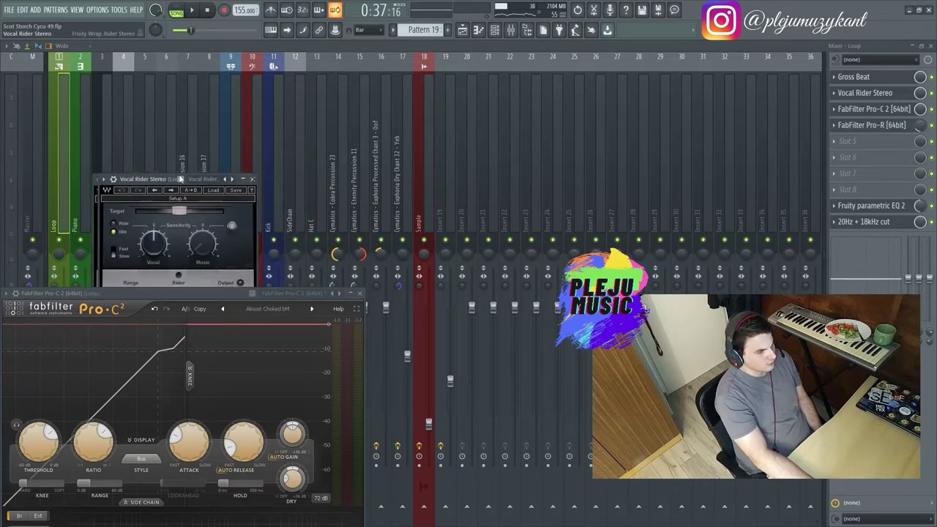
{"action": "left_click_drag", "start_coordinate": [158, 183], "coordinate": [568, 124]}
{"action": "left_click", "coordinate": [619, 133]}
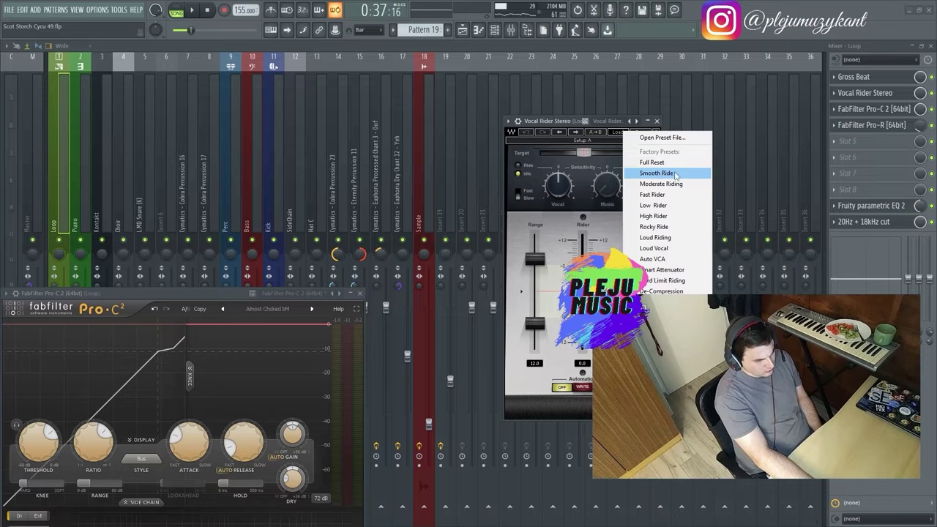
{"action": "left_click", "coordinate": [676, 174]}
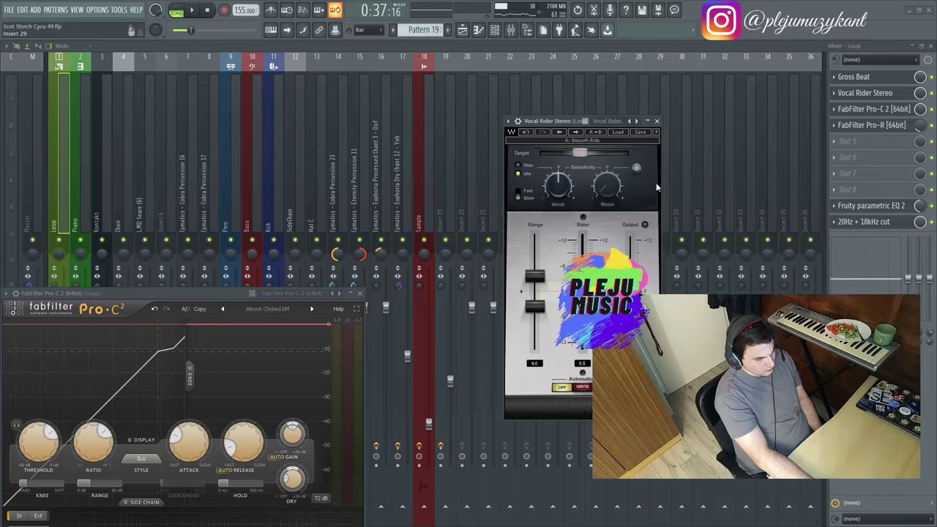
Step: Play the arrangement, switch Vocal Rider to the Loud Riding preset and set its window aside
{"action": "left_click", "coordinate": [198, 14]}
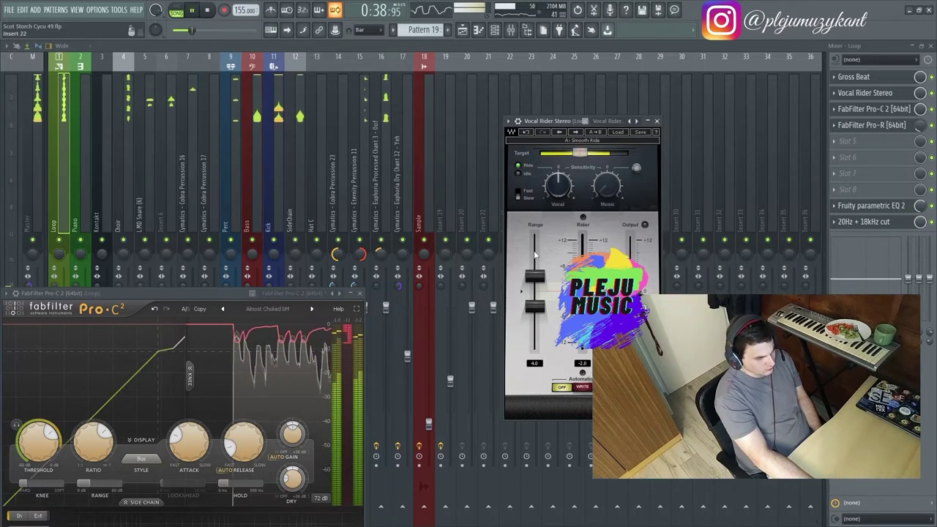
{"action": "left_click", "coordinate": [618, 132]}
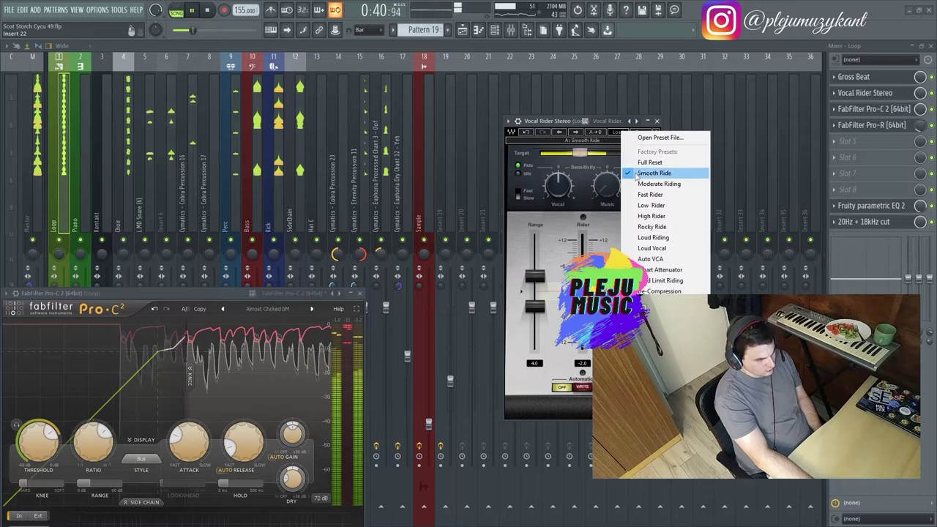
{"action": "left_click", "coordinate": [674, 237]}
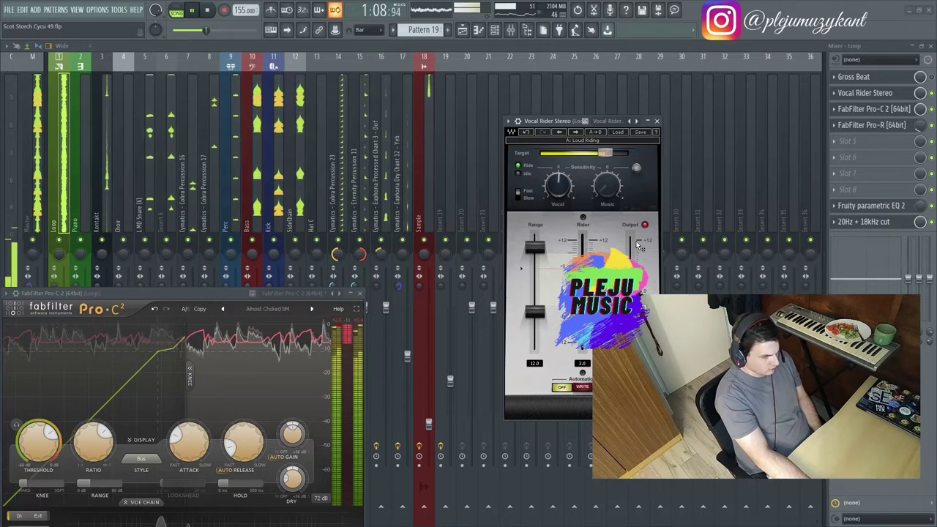
{"action": "left_click_drag", "start_coordinate": [547, 122], "coordinate": [54, 13]}
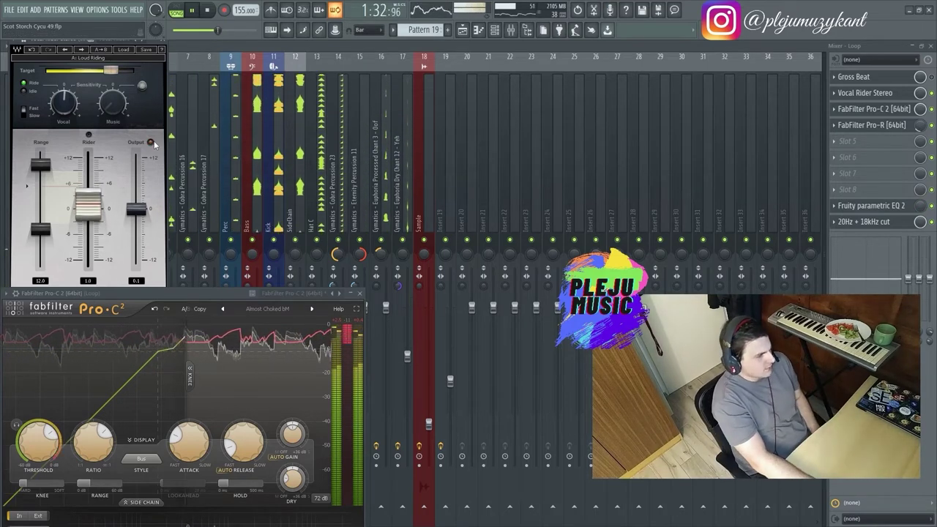
Step: Examine the whole arrangement in the playlist while the beat plays on through the 4 Ref X 2 section
{"action": "key", "text": "F5"}
{"action": "left_click_drag", "start_coordinate": [402, 57], "coordinate": [215, 65]}
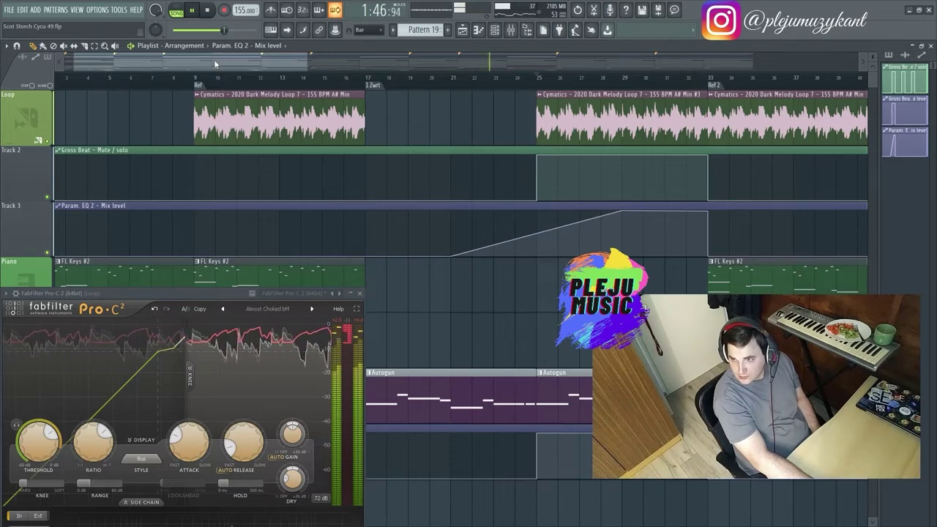
{"action": "mouse_move", "coordinate": [213, 60]}
{"action": "left_mouse_down"}
{"action": "mouse_move", "coordinate": [513, 36]}
{"action": "mouse_move", "coordinate": [591, 40]}
{"action": "mouse_move", "coordinate": [542, 48]}
{"action": "mouse_move", "coordinate": [588, 52]}
{"action": "mouse_move", "coordinate": [212, 52]}
{"action": "mouse_move", "coordinate": [225, 53]}
{"action": "left_mouse_up"}
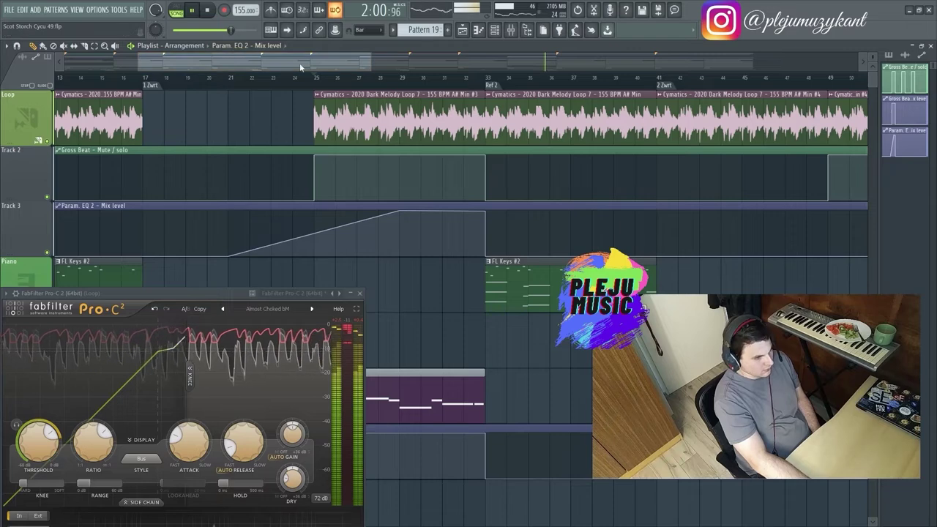
{"action": "scroll", "coordinate": [462, 115], "scroll_direction": "down", "scroll_amount": 3}
{"action": "scroll", "coordinate": [444, 125], "scroll_direction": "up", "scroll_amount": 2}
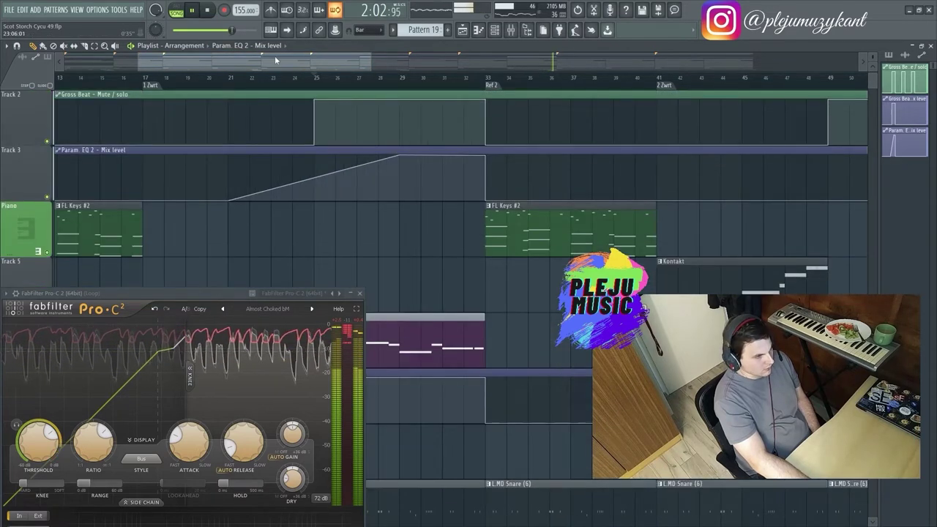
{"action": "left_click_drag", "start_coordinate": [275, 60], "coordinate": [174, 58]}
{"action": "key", "text": "z"}
{"action": "right_click", "coordinate": [479, 249]}
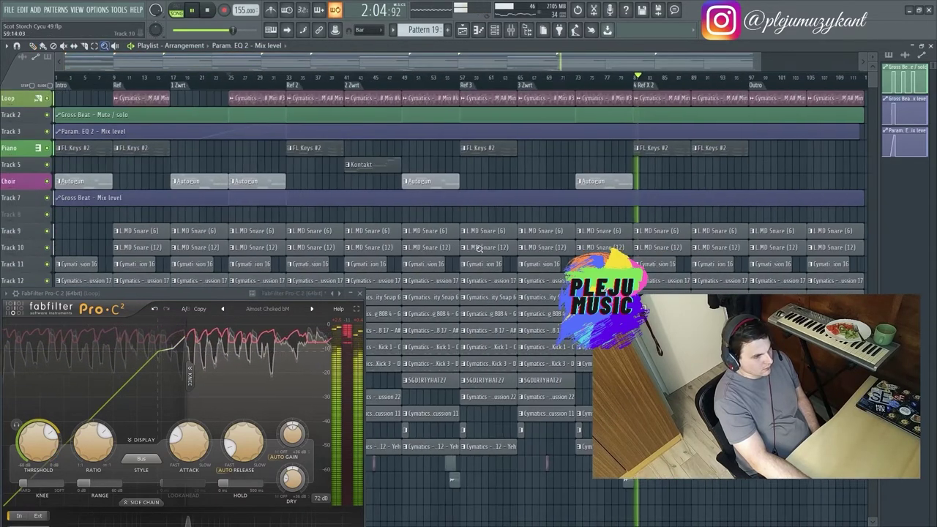
{"action": "left_click_drag", "start_coordinate": [407, 60], "coordinate": [562, 60]}
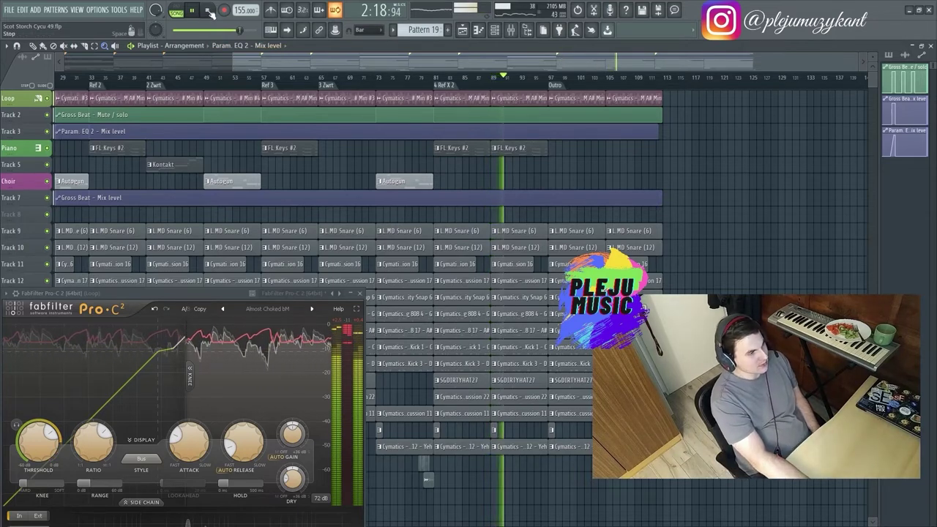
Step: Replay the arrangement from bar 25 and again from the beginning of the Intro
{"action": "left_click_drag", "start_coordinate": [396, 62], "coordinate": [227, 62]}
{"action": "left_click", "coordinate": [228, 77]}
{"action": "left_click_drag", "start_coordinate": [97, 79], "coordinate": [71, 78]}
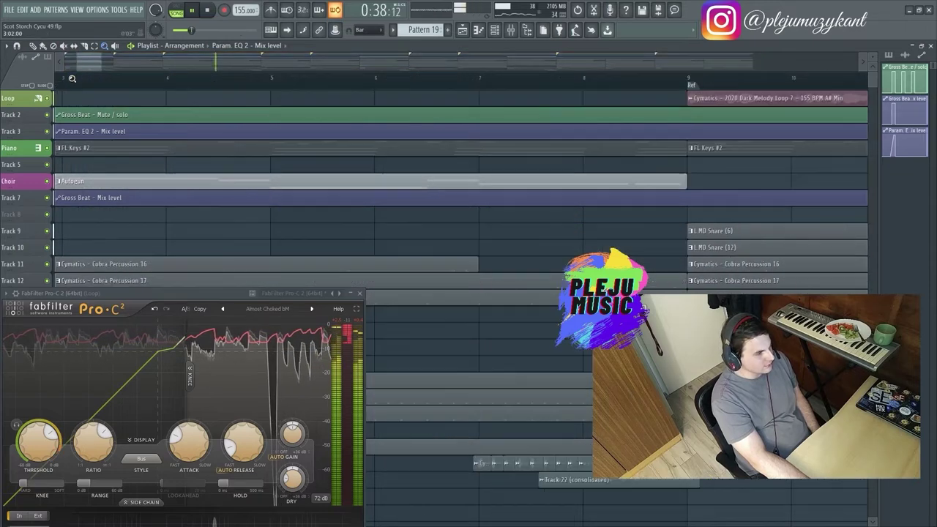
{"action": "right_click", "coordinate": [91, 83]}
{"action": "left_click", "coordinate": [105, 101]}
{"action": "left_click", "coordinate": [65, 78]}
{"action": "left_click", "coordinate": [65, 77]}
{"action": "left_click_drag", "start_coordinate": [96, 65], "coordinate": [258, 69]}
{"action": "key", "text": "space"}
{"action": "key", "text": "space"}
{"action": "left_click_drag", "start_coordinate": [80, 78], "coordinate": [52, 78]}
{"action": "key", "text": "space"}
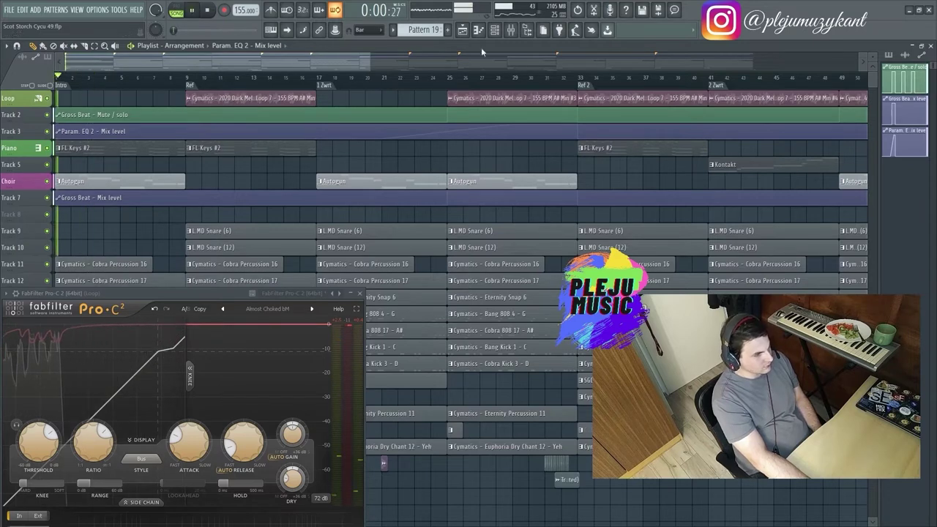
Step: Close the Loop channel's Pro-C 2 window and reset the Master channel's stereo separation to original
{"action": "left_click", "coordinate": [511, 30]}
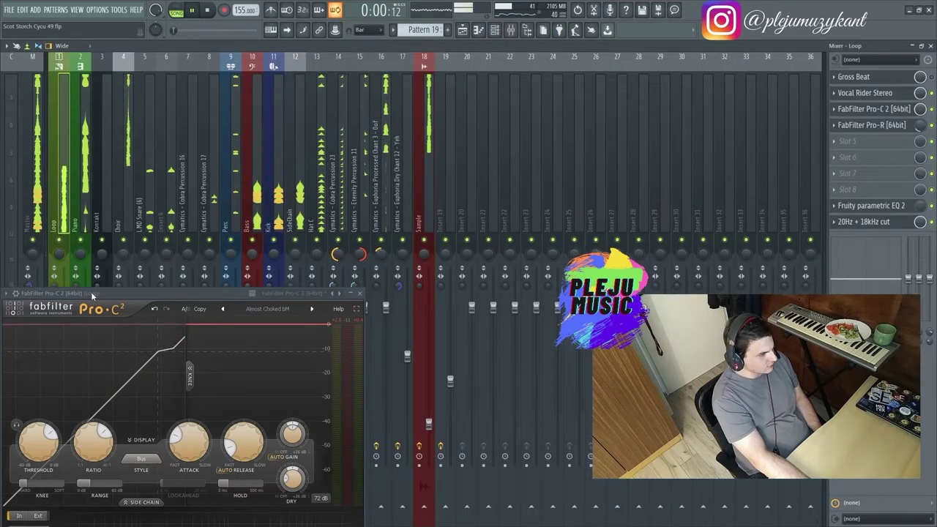
{"action": "left_click", "coordinate": [6, 293]}
{"action": "left_click", "coordinate": [17, 497]}
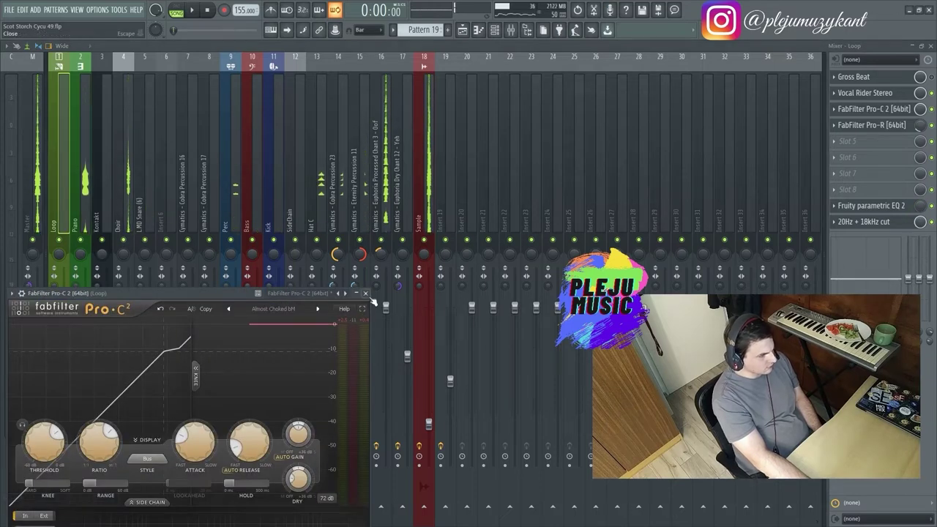
{"action": "left_click", "coordinate": [365, 294]}
{"action": "right_click", "coordinate": [29, 286]}
{"action": "left_click", "coordinate": [36, 293]}
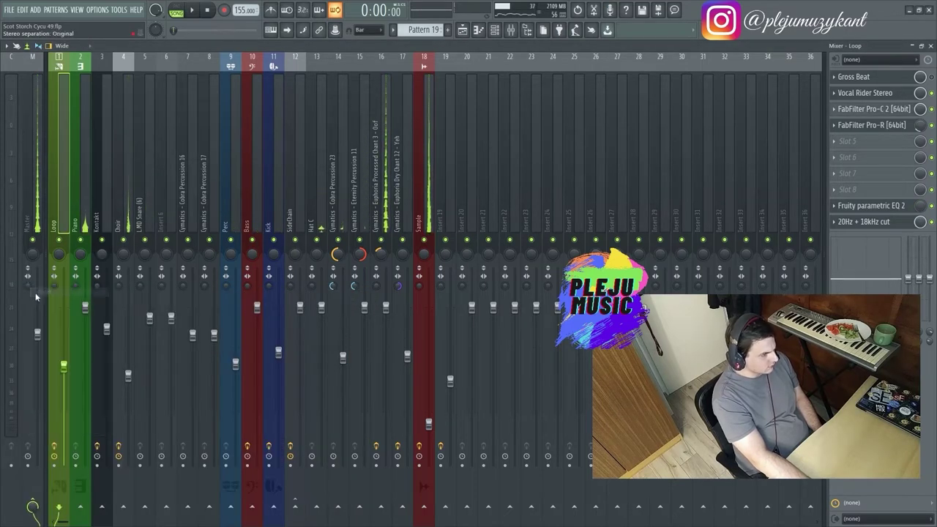
Step: Play the Intro and examine its percussion, chant and sample clips on the lower playlist tracks
{"action": "key", "text": "space"}
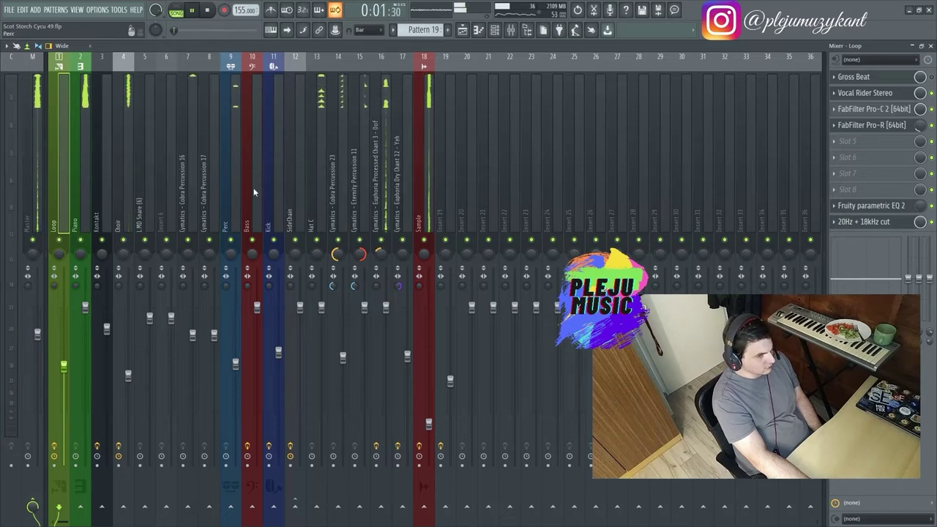
{"action": "left_click", "coordinate": [462, 29]}
{"action": "scroll", "coordinate": [351, 162], "scroll_direction": "down", "scroll_amount": 3}
{"action": "left_click_drag", "start_coordinate": [55, 437], "coordinate": [228, 292]}
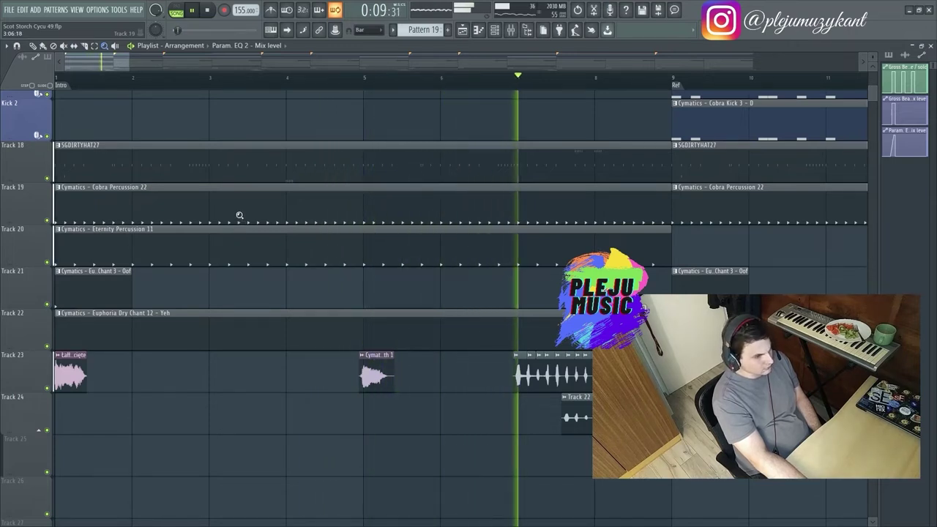
{"action": "right_click", "coordinate": [239, 215]}
{"action": "left_click", "coordinate": [252, 230]}
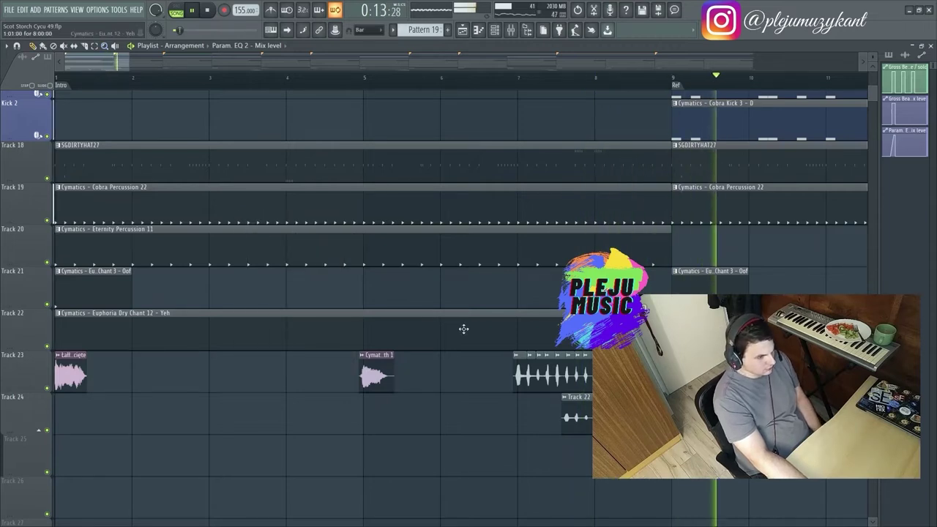
{"action": "key", "text": "space"}
Step: Set the channel volume of the Halloween Laughs - Clown 1 and Track 22 (consolidated) samples to 65%
{"action": "left_click", "coordinate": [519, 368]}
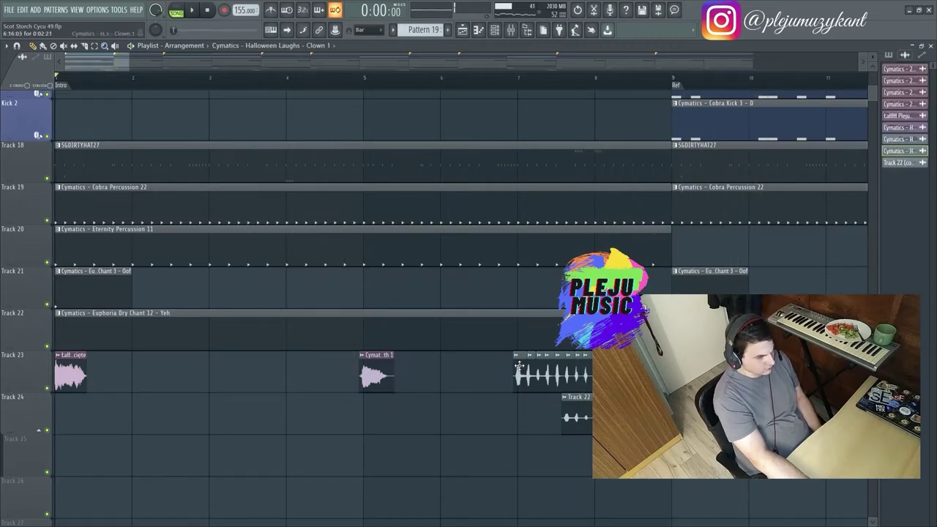
{"action": "left_click_drag", "start_coordinate": [136, 167], "coordinate": [453, 137]}
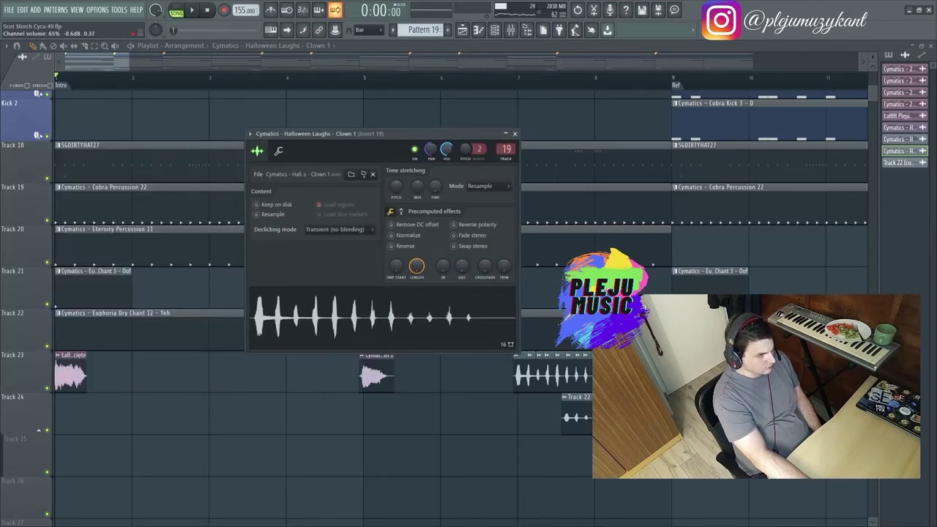
{"action": "left_click", "coordinate": [514, 134]}
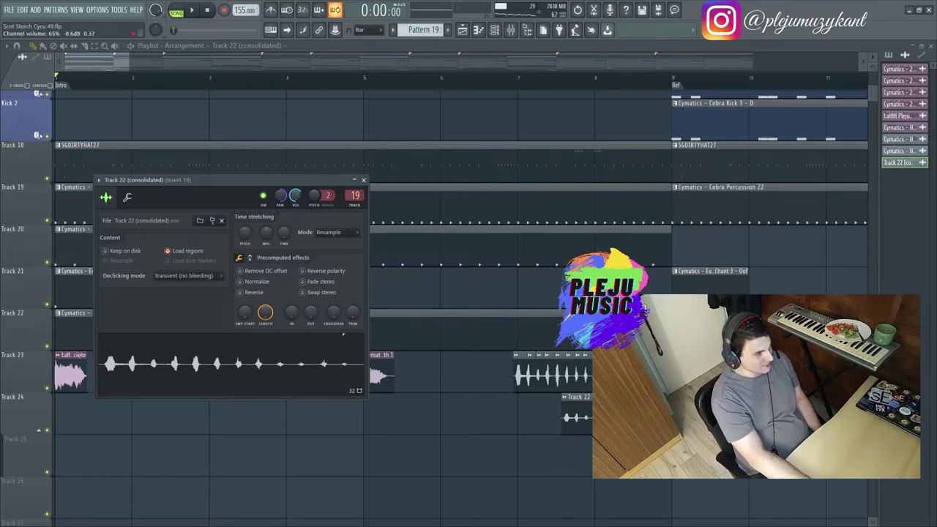
{"action": "key", "text": "space"}
{"action": "left_click", "coordinate": [363, 180]}
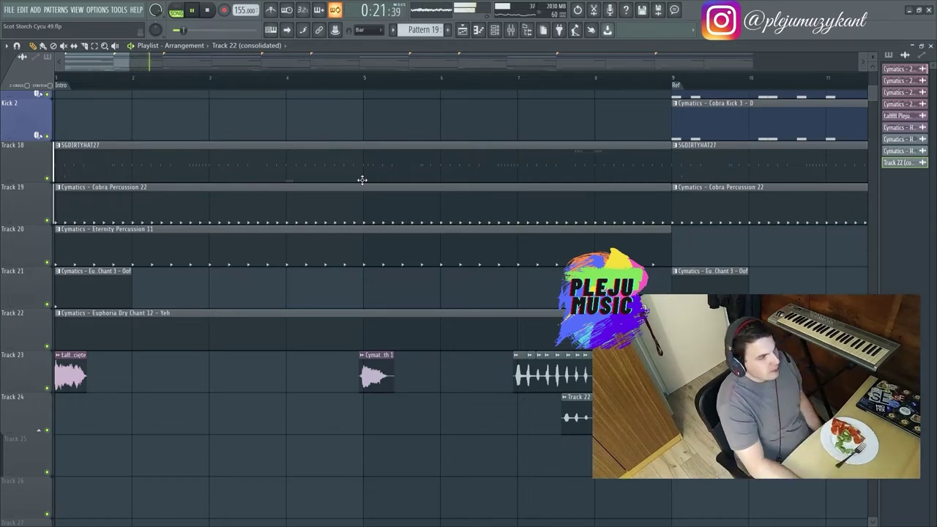
Step: Inspect the Choir channel's 20Hz + 18kHz cut EQ and its FabFilter Pro-R reverb while the beat plays
{"action": "left_click_drag", "start_coordinate": [117, 61], "coordinate": [189, 60]}
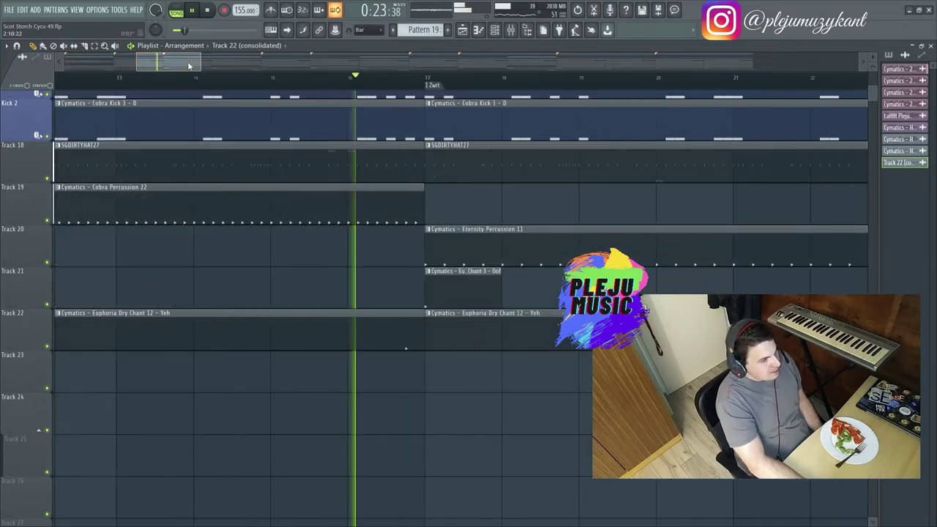
{"action": "right_click", "coordinate": [515, 278], "text": "ctrl"}
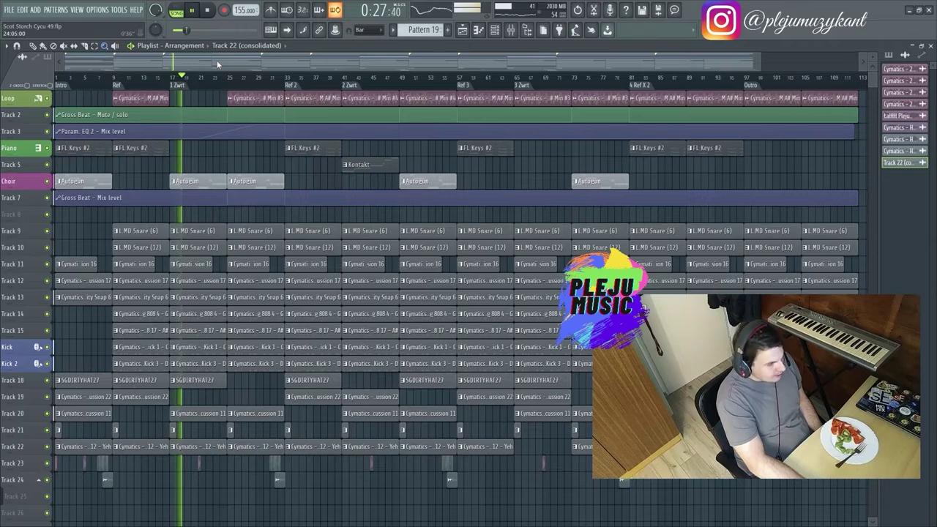
{"action": "left_click", "coordinate": [510, 30]}
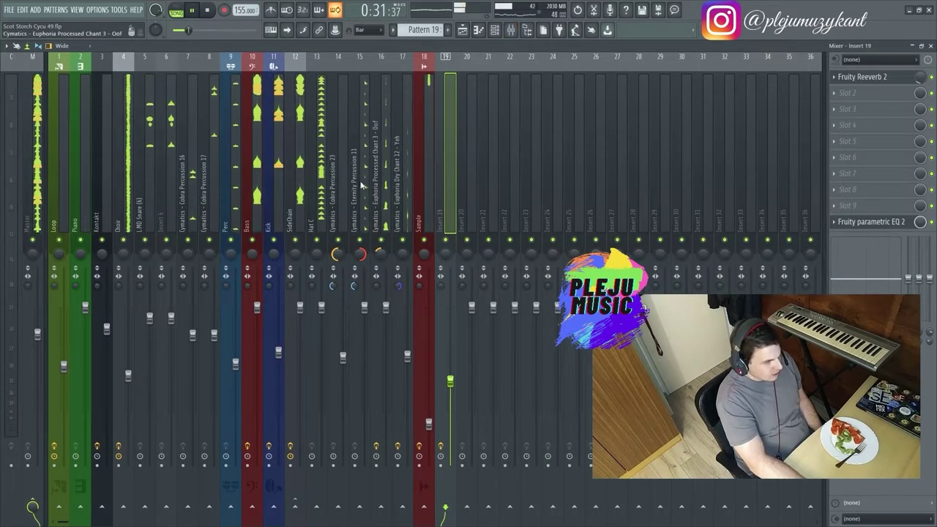
{"action": "left_click", "coordinate": [126, 179]}
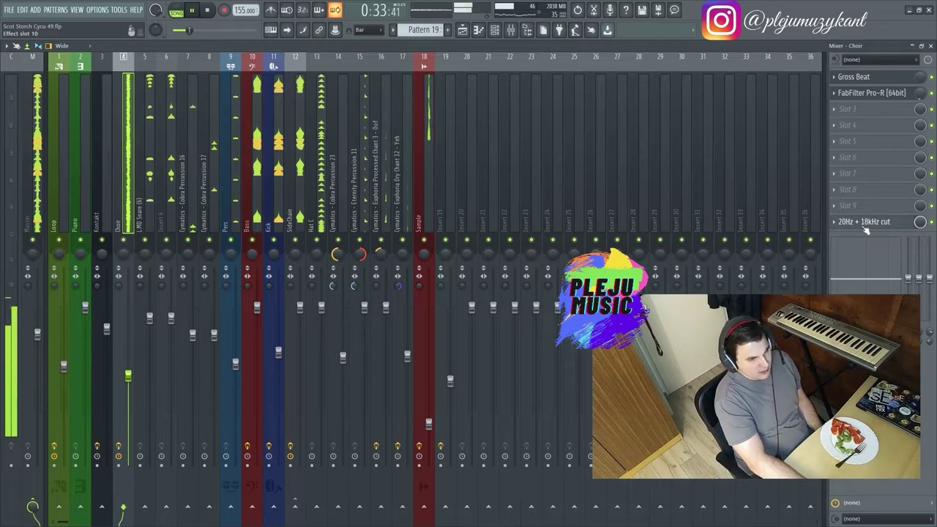
{"action": "left_click", "coordinate": [863, 222]}
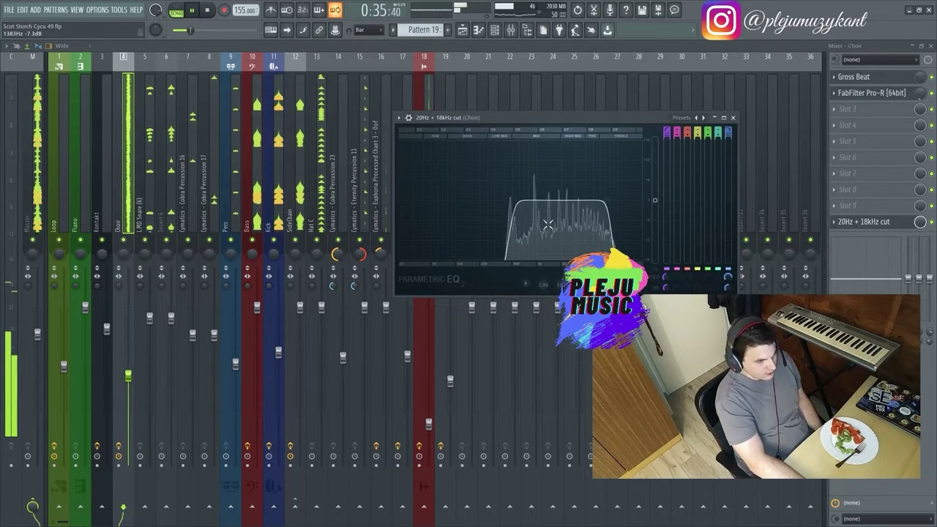
{"action": "left_click", "coordinate": [734, 118]}
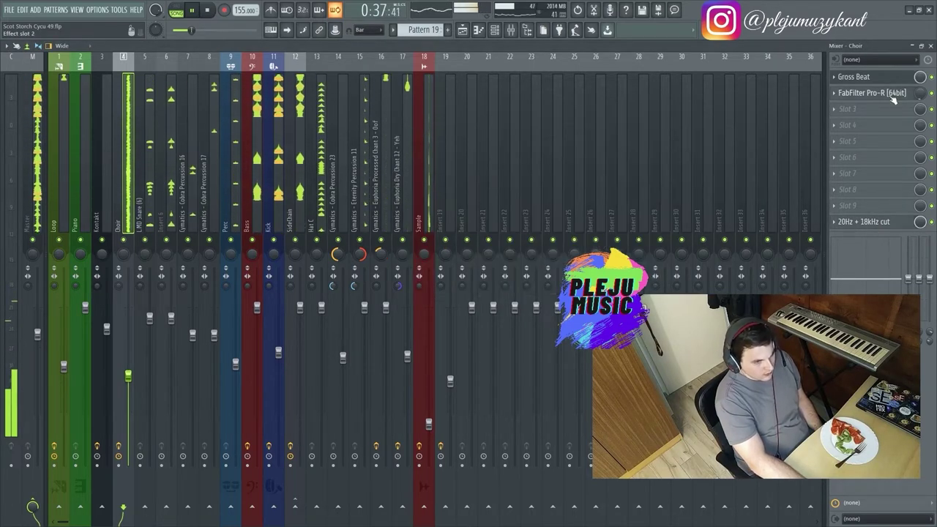
{"action": "left_click", "coordinate": [892, 95]}
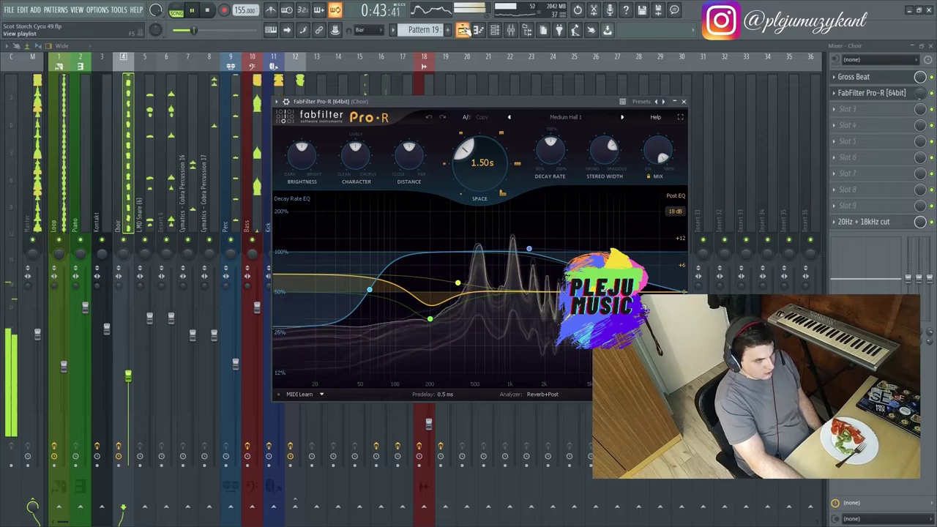
Step: Return to the playlist and replay the arrangement from the start, checking the lower tracks
{"action": "key", "text": "F5"}
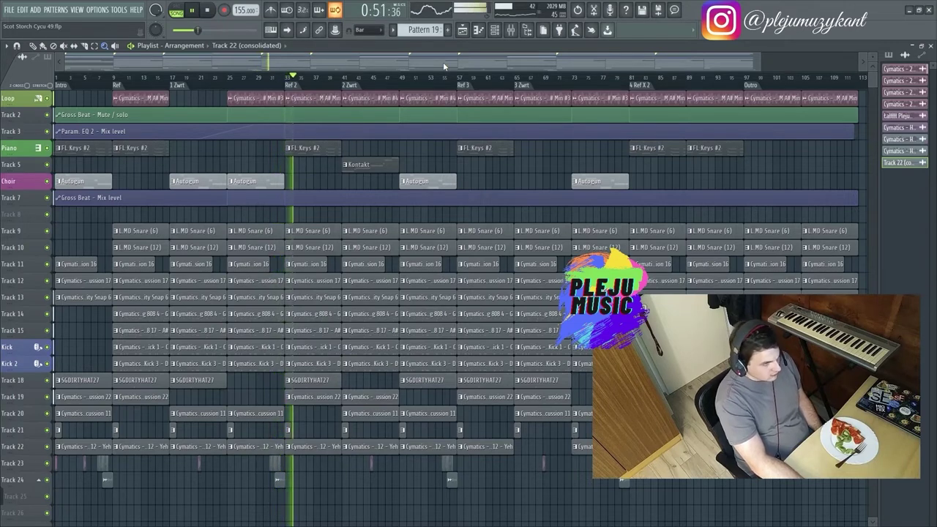
{"action": "left_click", "coordinate": [208, 12]}
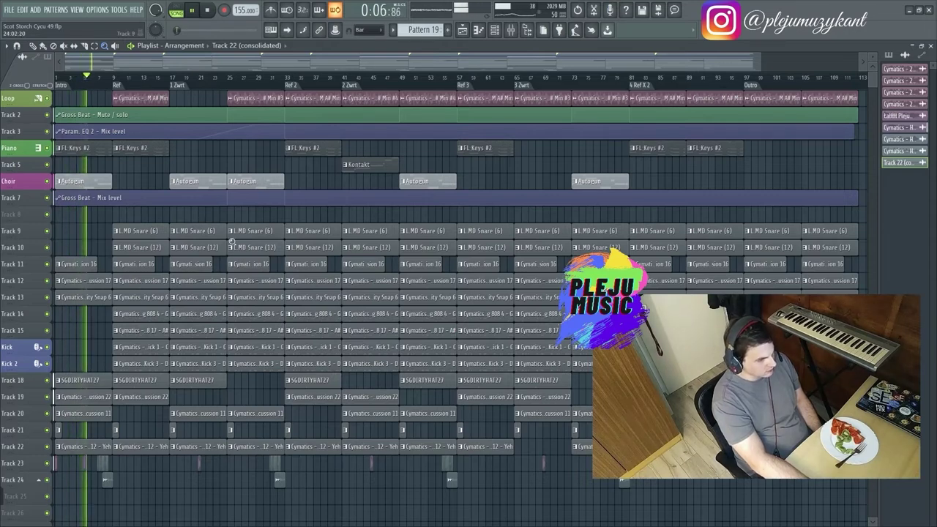
{"action": "scroll", "coordinate": [285, 291], "scroll_direction": "down", "scroll_amount": 3}
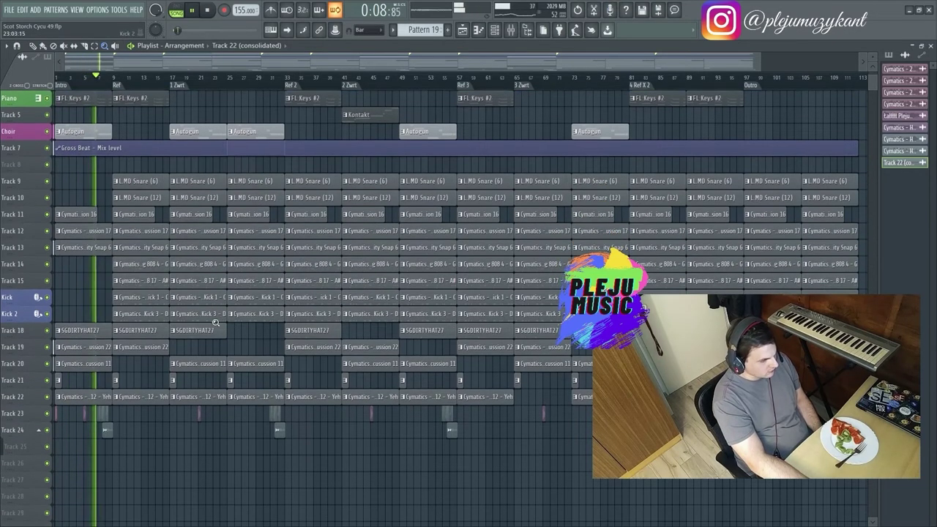
Step: Review the playlist sections from the Intro through Ref 3 while the beat plays, checking both lower and upper tracks
{"action": "left_click_drag", "start_coordinate": [486, 458], "coordinate": [59, 239]}
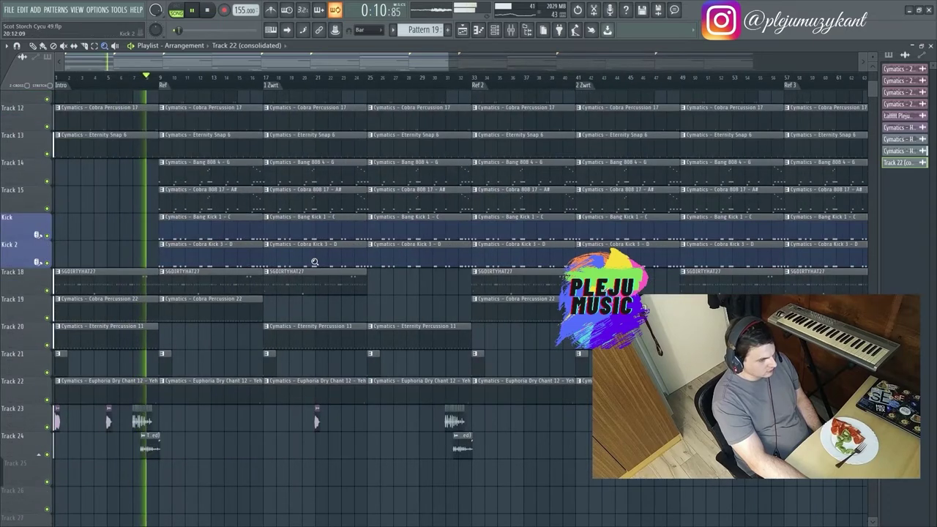
{"action": "mouse_move", "coordinate": [282, 66]}
{"action": "left_mouse_down"}
{"action": "mouse_move", "coordinate": [310, 67]}
{"action": "mouse_move", "coordinate": [296, 75]}
{"action": "left_mouse_up"}
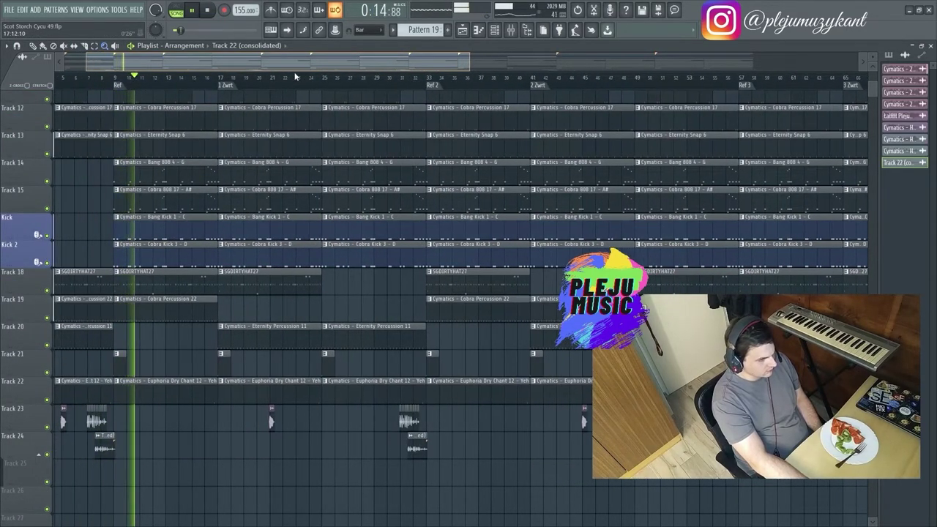
{"action": "scroll", "coordinate": [337, 238], "scroll_direction": "up", "scroll_amount": 6}
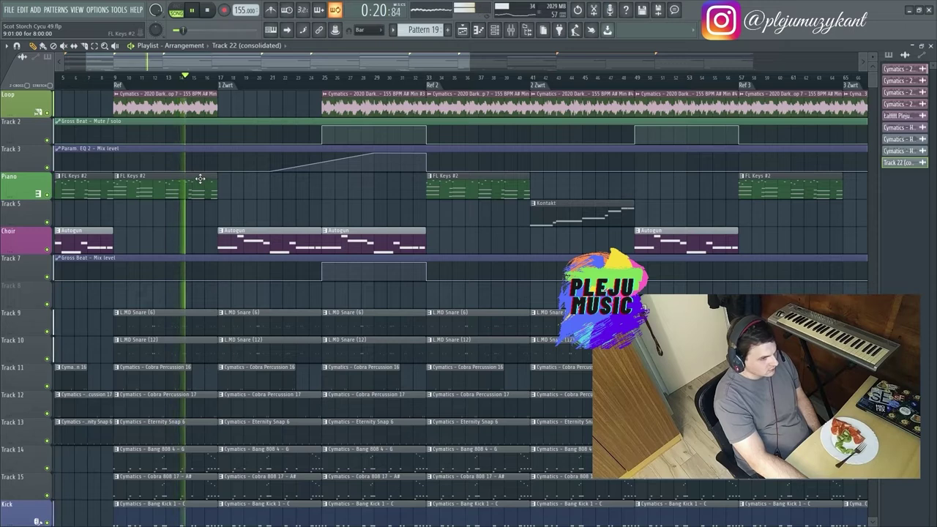
{"action": "left_click_drag", "start_coordinate": [243, 67], "coordinate": [172, 61]}
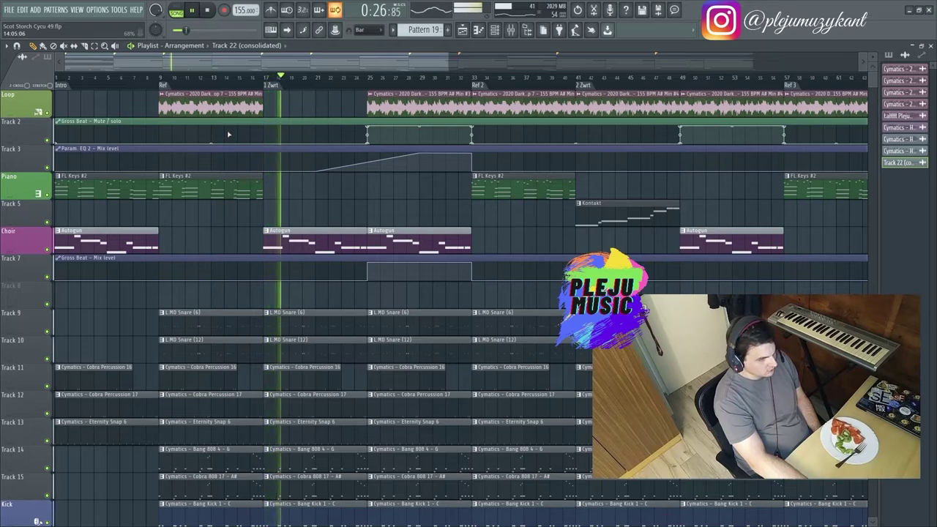
{"action": "left_click_drag", "start_coordinate": [321, 61], "coordinate": [367, 62]}
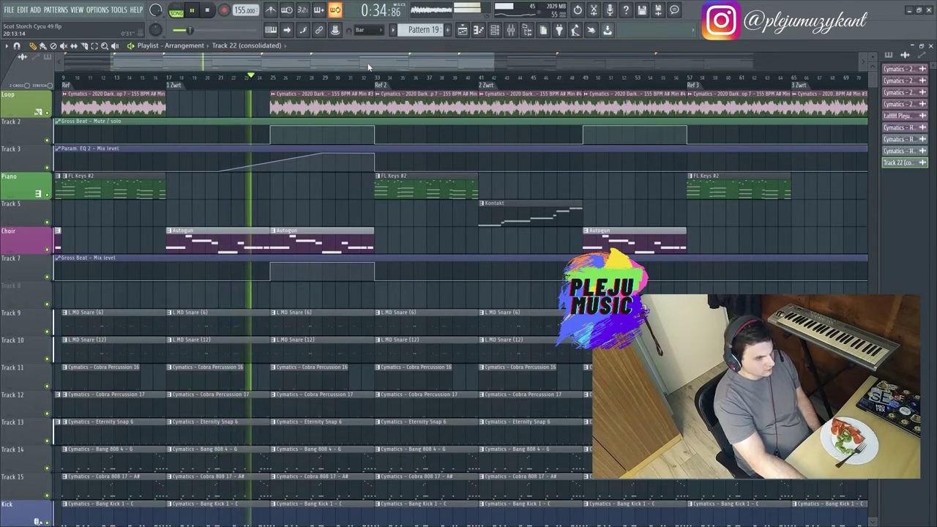
Step: Insert an empty playlist track directly below the Loop track
{"action": "right_click", "coordinate": [33, 134]}
{"action": "left_click", "coordinate": [52, 301]}
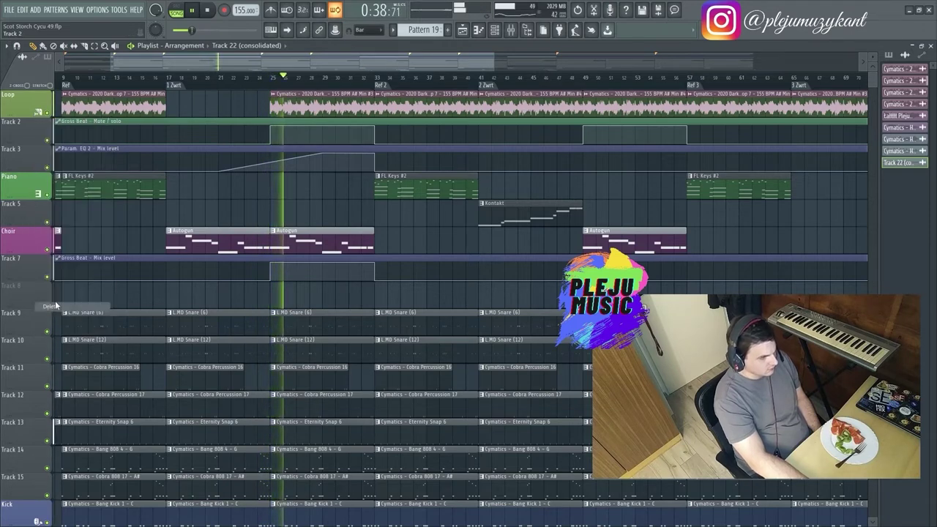
{"action": "left_click", "coordinate": [548, 294]}
{"action": "right_click", "coordinate": [34, 119]}
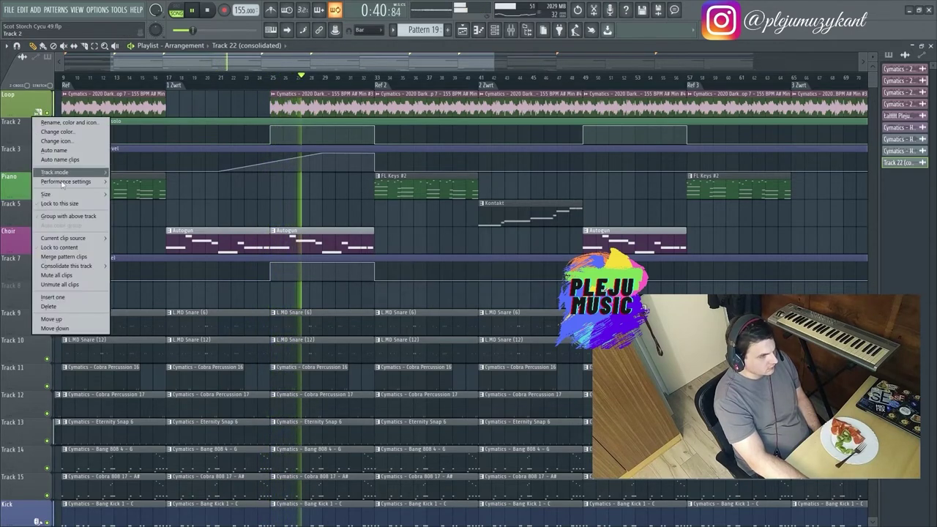
{"action": "left_click", "coordinate": [56, 299]}
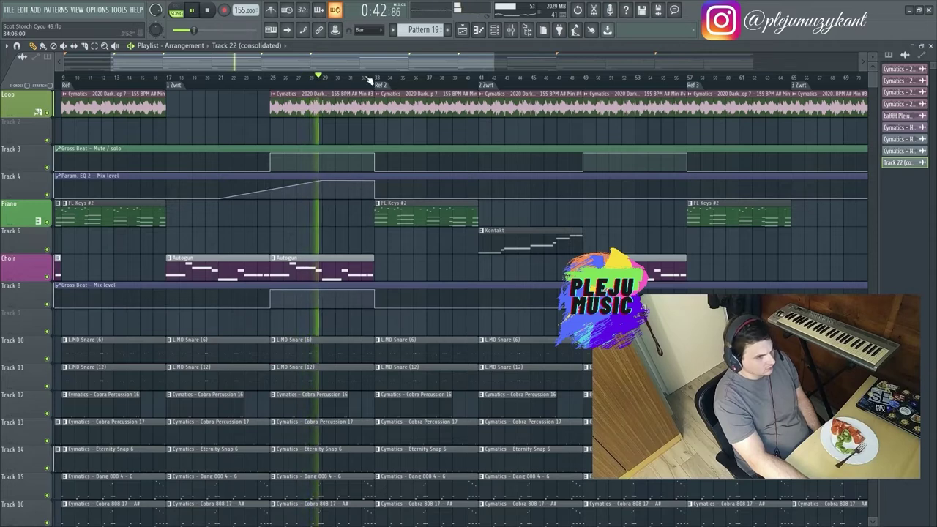
Step: Check the effect chains of the Piano and Loop mixer channels and return to the playlist
{"action": "left_click", "coordinate": [511, 30]}
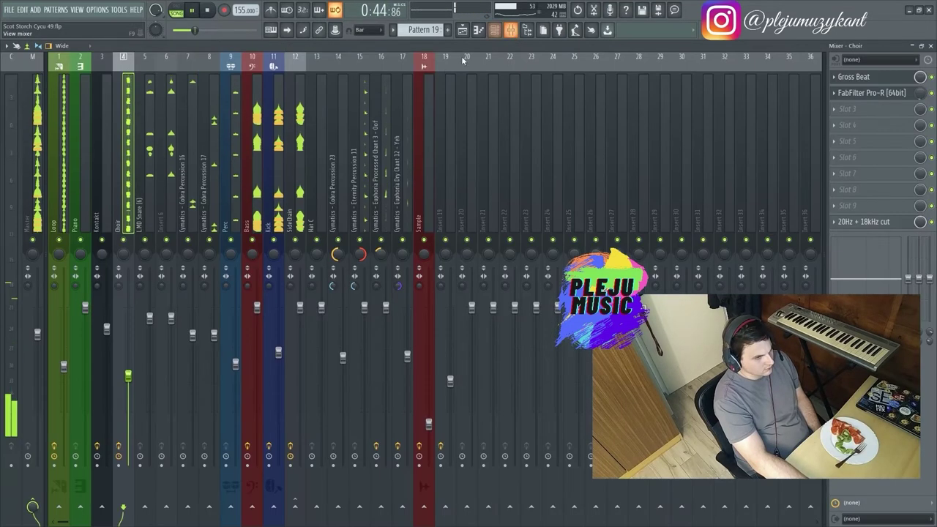
{"action": "left_click", "coordinate": [80, 199]}
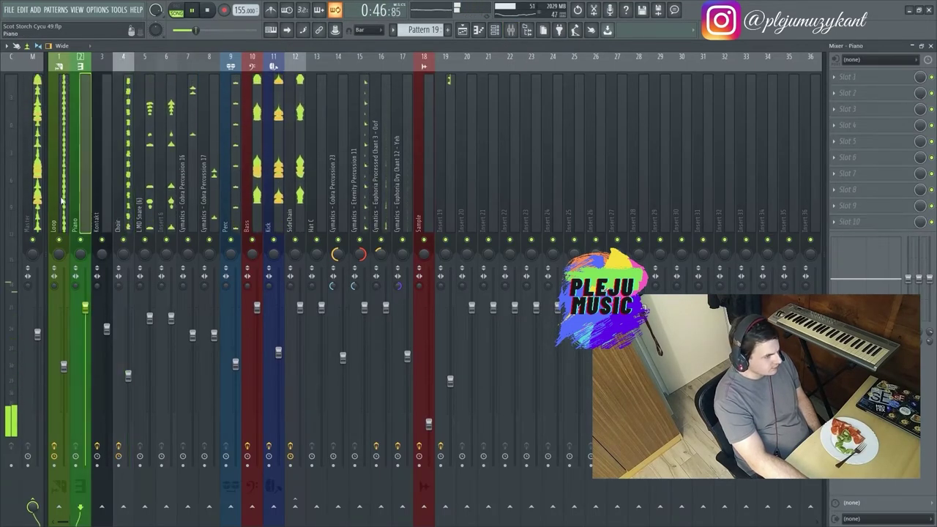
{"action": "left_click", "coordinate": [64, 200]}
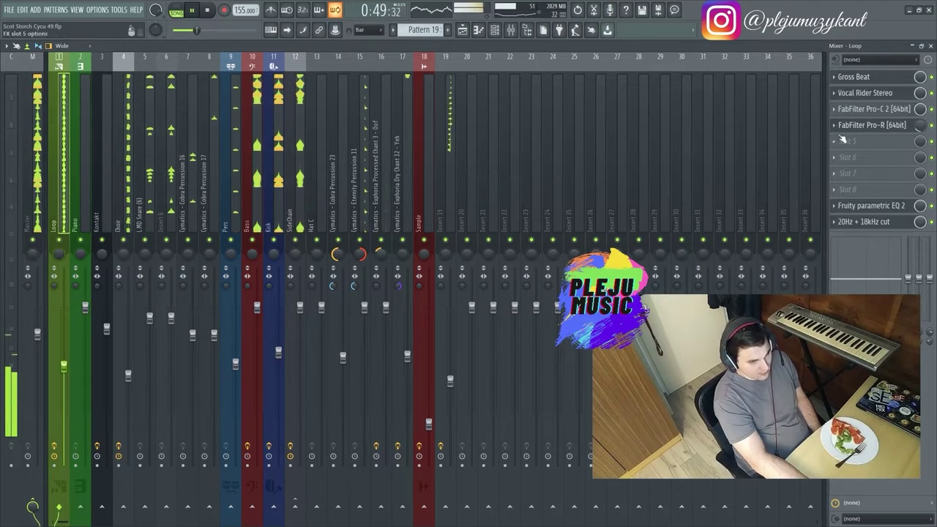
{"action": "left_click", "coordinate": [469, 31]}
{"action": "left_click_drag", "start_coordinate": [313, 54], "coordinate": [273, 62]}
Step: Set the Master channel's stereo separation to about 95% merged and replay the arrangement
{"action": "left_click", "coordinate": [511, 30]}
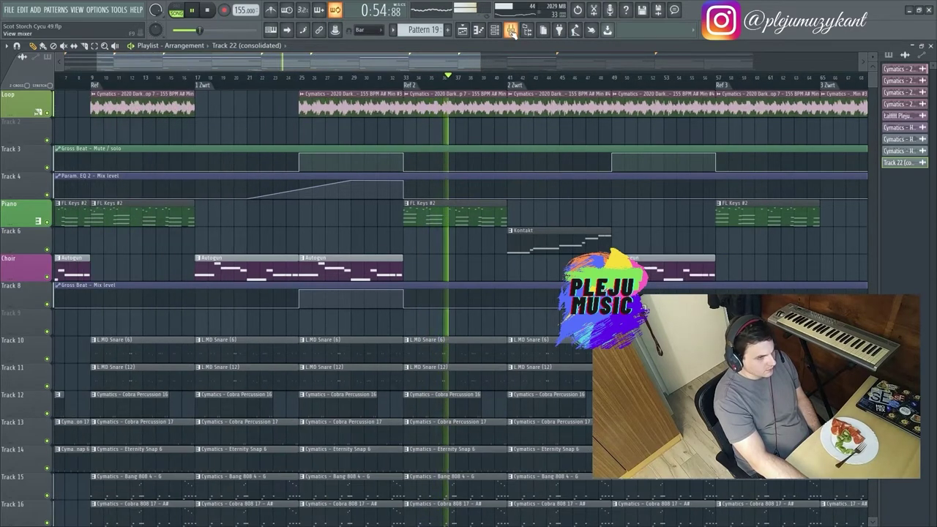
{"action": "left_click", "coordinate": [29, 282]}
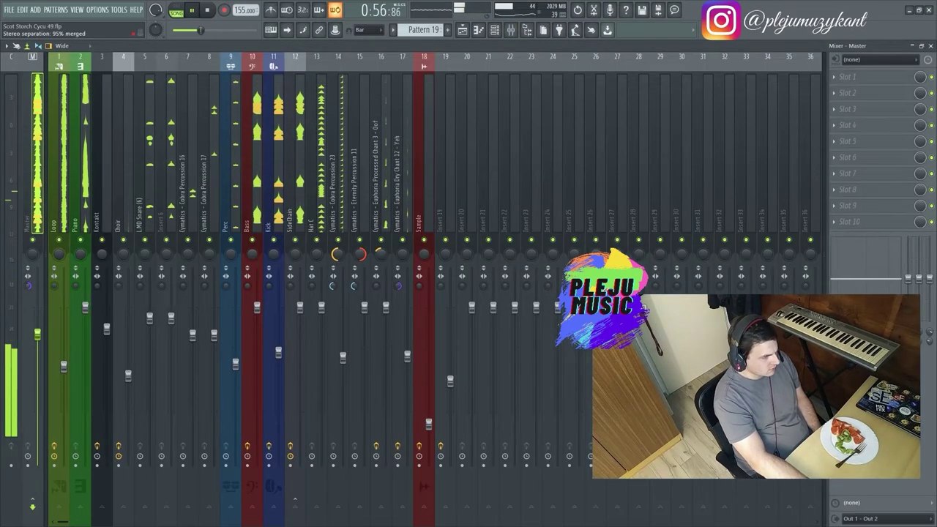
{"action": "key", "text": "F5"}
{"action": "key", "text": "space"}
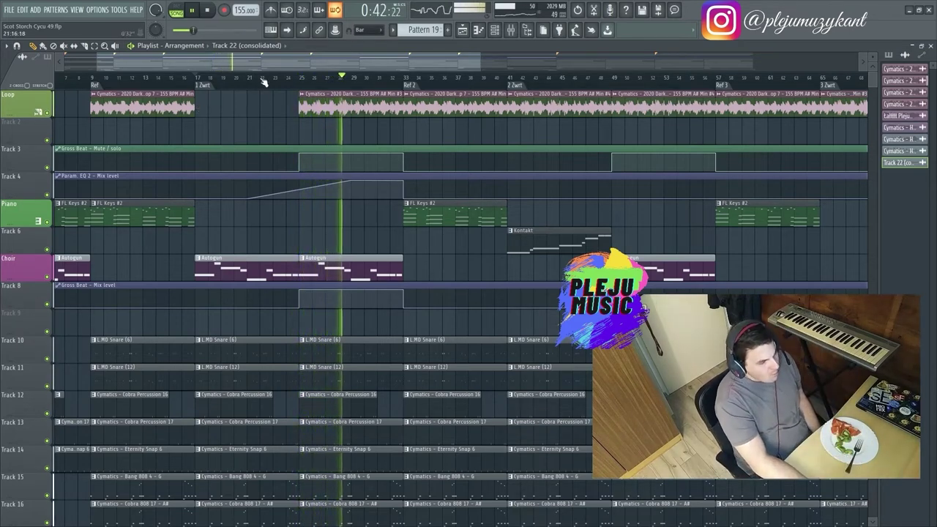
Step: Examine the notes of the Ref 2 FL Keys #2 piano clip while the beat plays and return to the playlist
{"action": "left_click_drag", "start_coordinate": [255, 65], "coordinate": [281, 63]}
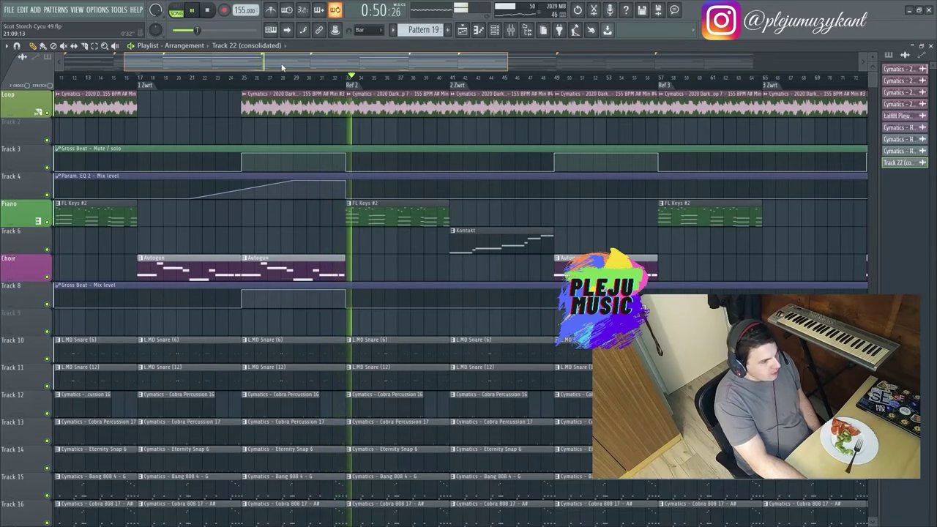
{"action": "left_click_drag", "start_coordinate": [285, 66], "coordinate": [295, 66]}
{"action": "left_click", "coordinate": [341, 212]}
{"action": "double_click", "coordinate": [341, 212]}
{"action": "scroll", "coordinate": [320, 203], "scroll_direction": "down", "scroll_amount": 2}
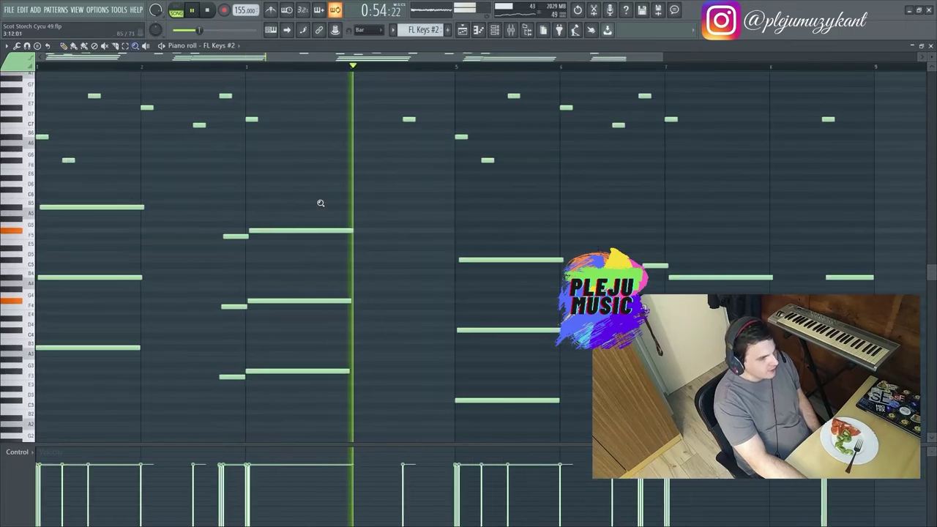
{"action": "scroll", "coordinate": [432, 197], "scroll_direction": "down", "scroll_amount": 3}
{"action": "scroll", "coordinate": [433, 240], "scroll_direction": "up", "scroll_amount": 6}
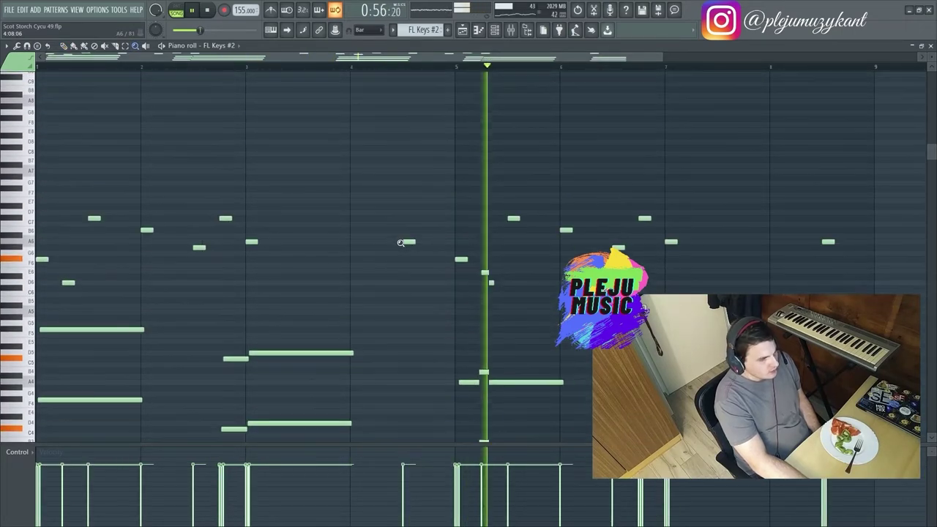
{"action": "left_click", "coordinate": [462, 29]}
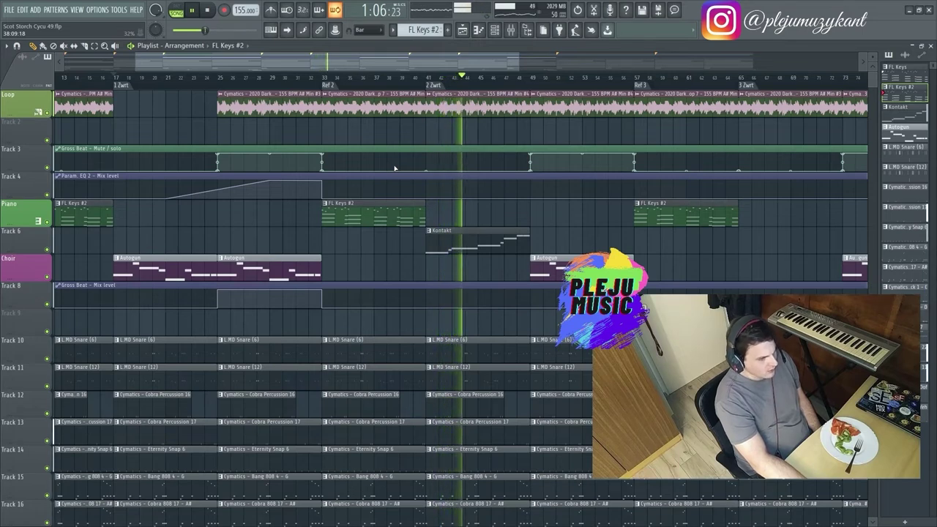
Step: Review the drum and melody tracks across the arrangement up to the fourth refrain during playback
{"action": "scroll", "coordinate": [395, 169], "scroll_direction": "down", "scroll_amount": 7}
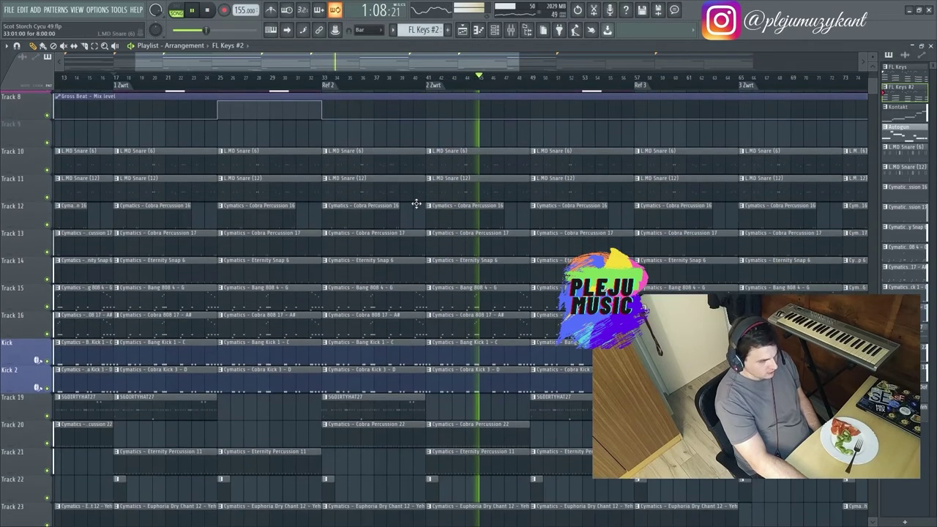
{"action": "left_click_drag", "start_coordinate": [373, 57], "coordinate": [463, 54]}
{"action": "scroll", "coordinate": [407, 191], "scroll_direction": "up", "scroll_amount": 7}
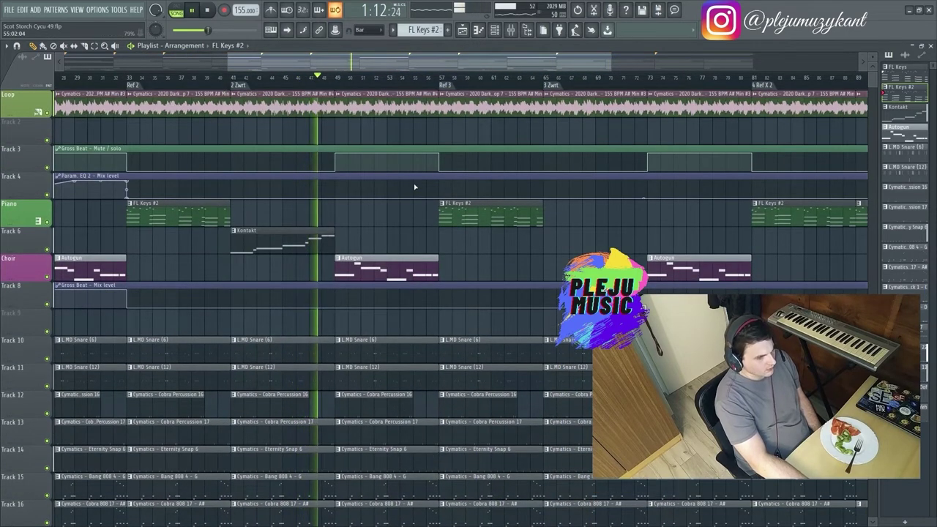
{"action": "left_click_drag", "start_coordinate": [358, 66], "coordinate": [94, 59]}
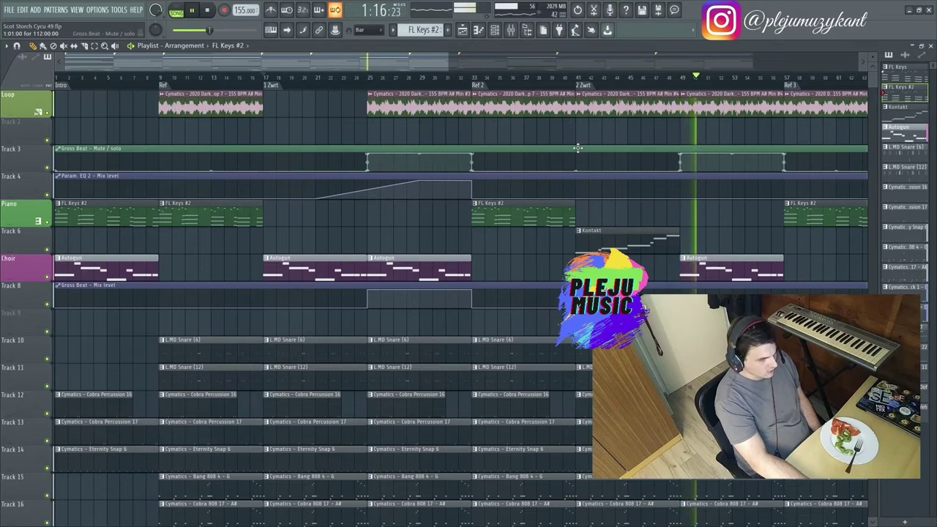
Step: Delete the Gross Beat Mute / solo automation points at bars 49 and 57 and replay from bar 49
{"action": "left_click_drag", "start_coordinate": [437, 63], "coordinate": [492, 60]}
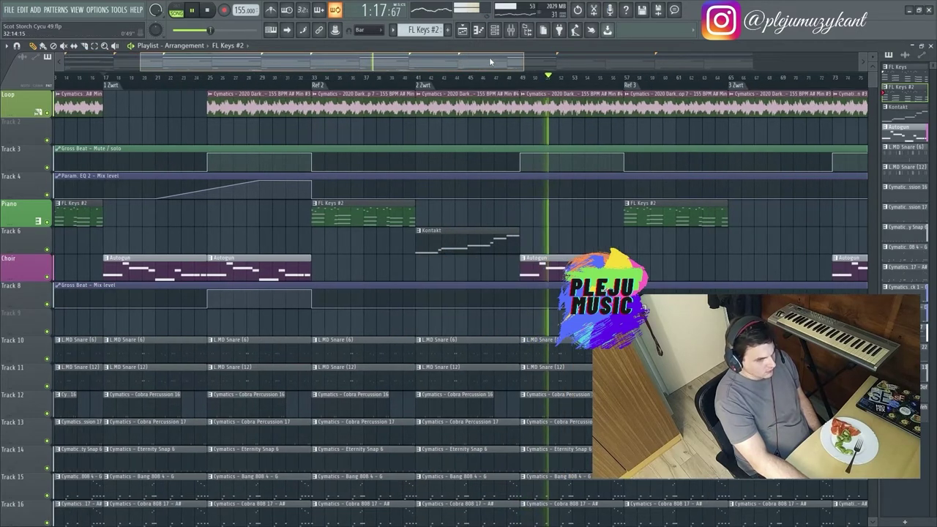
{"action": "right_click", "coordinate": [490, 140]}
{"action": "left_click", "coordinate": [502, 155]}
{"action": "key", "text": "space"}
{"action": "key", "text": "space"}
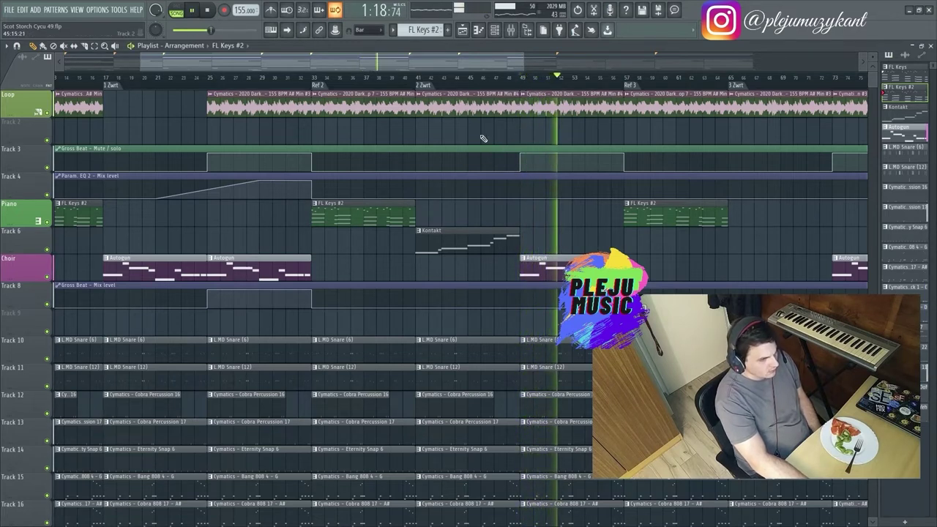
{"action": "key", "text": "space"}
{"action": "right_click", "coordinate": [521, 157]}
{"action": "left_click", "coordinate": [531, 168]}
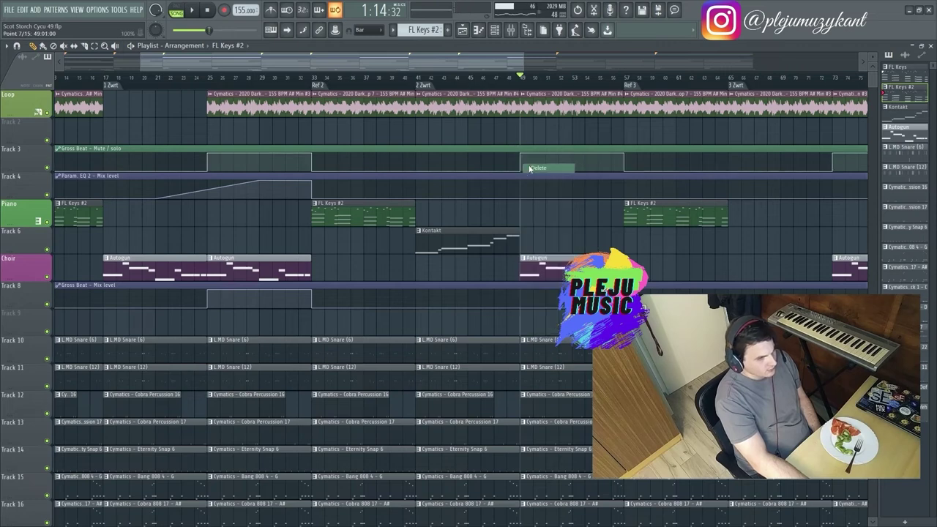
{"action": "right_click", "coordinate": [626, 155]}
{"action": "left_click", "coordinate": [636, 167]}
{"action": "key", "text": "space"}
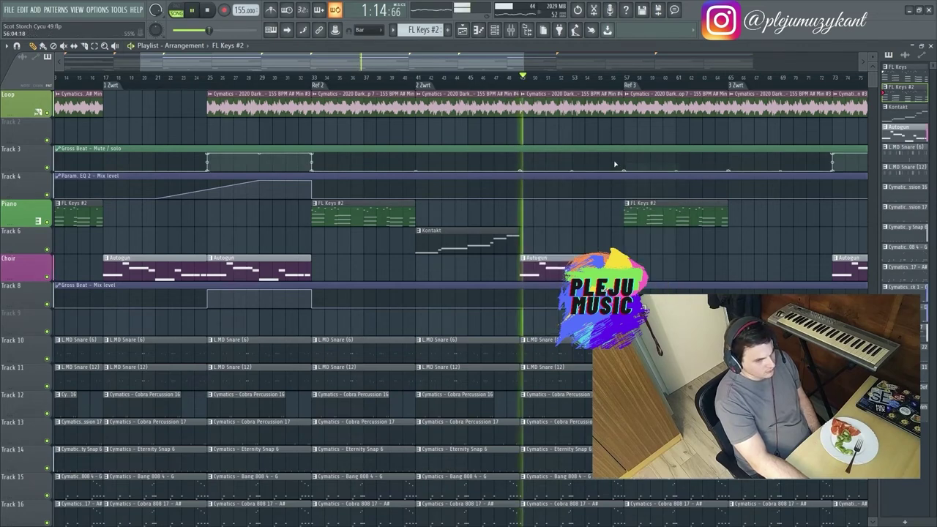
Step: Move FabFilter Pro-R, FabFilter Pro-C 2 and Vocal Rider Stereo one slot down on the Loop mixer channel
{"action": "mouse_move", "coordinate": [457, 69]}
{"action": "left_mouse_down"}
{"action": "mouse_move", "coordinate": [423, 69]}
{"action": "mouse_move", "coordinate": [474, 64]}
{"action": "left_mouse_up"}
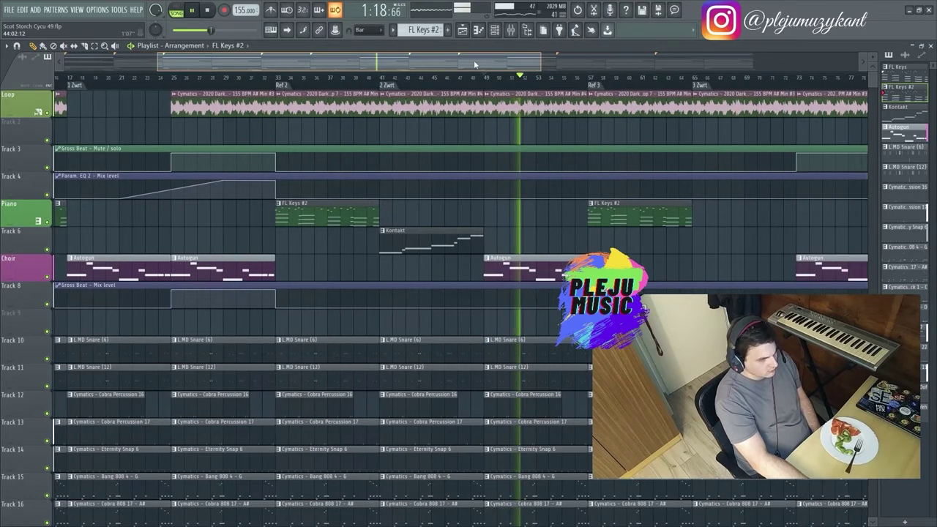
{"action": "left_click_drag", "start_coordinate": [474, 60], "coordinate": [503, 63]}
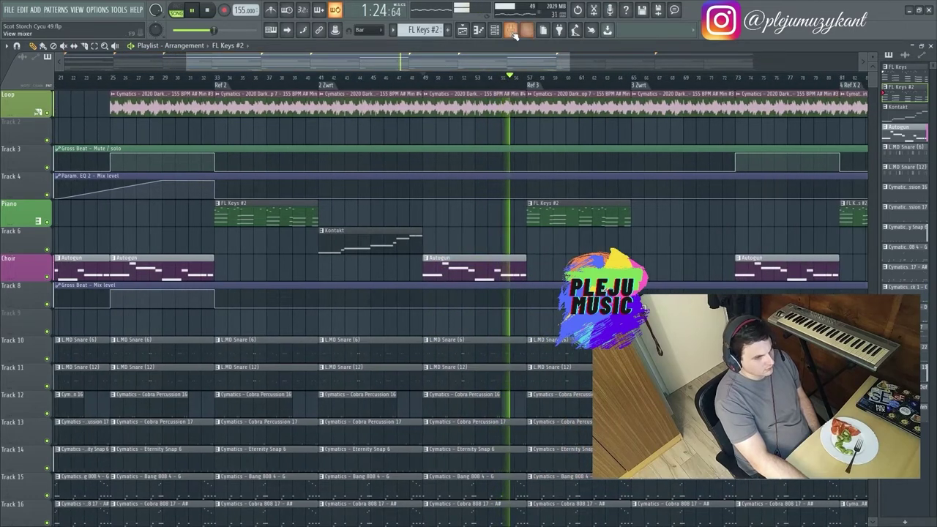
{"action": "key", "text": "F9"}
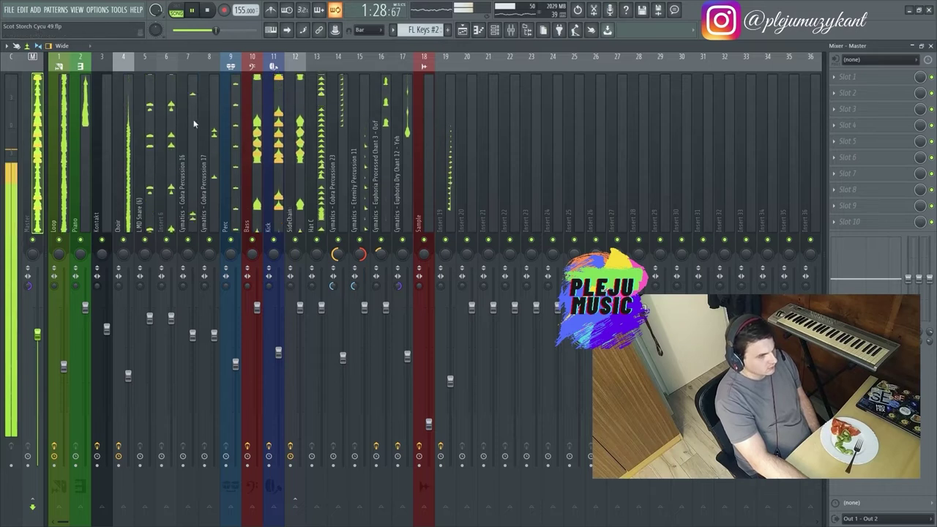
{"action": "left_click", "coordinate": [58, 171]}
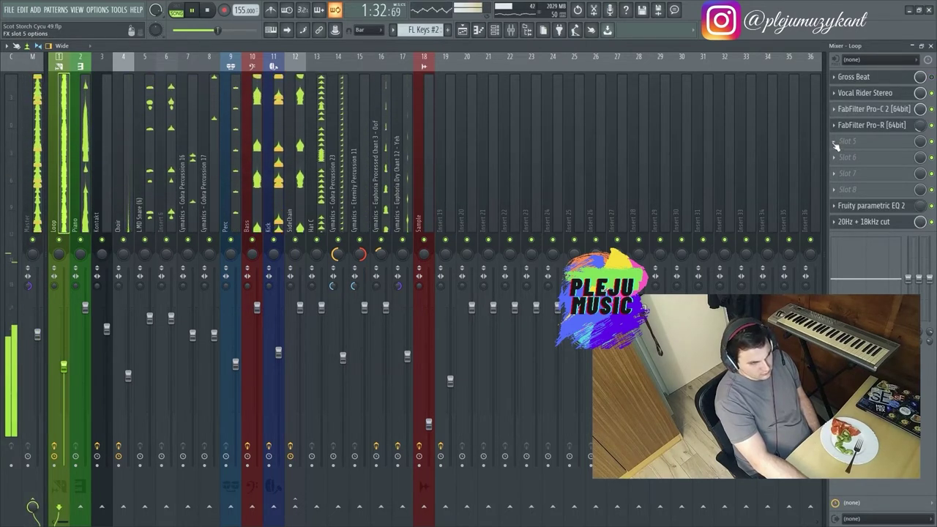
{"action": "left_click", "coordinate": [835, 126]}
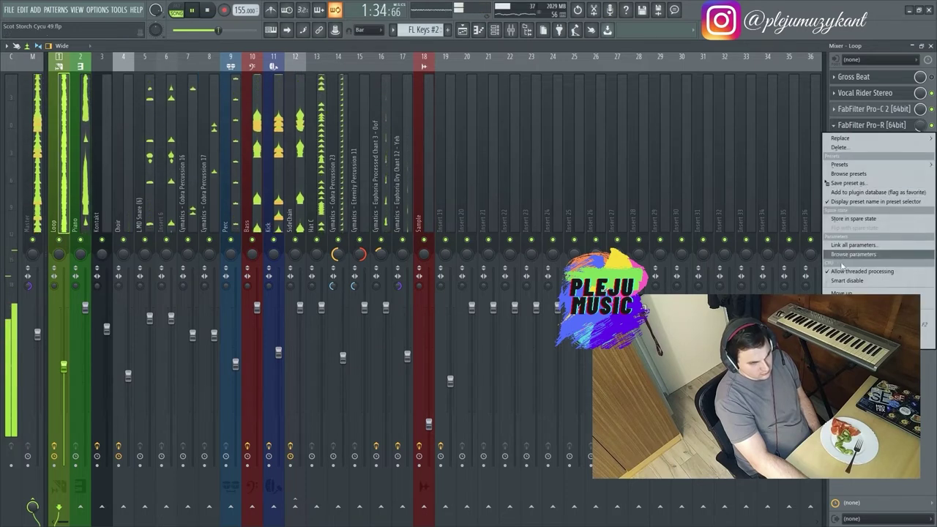
{"action": "left_click", "coordinate": [850, 302]}
{"action": "left_click", "coordinate": [834, 110]}
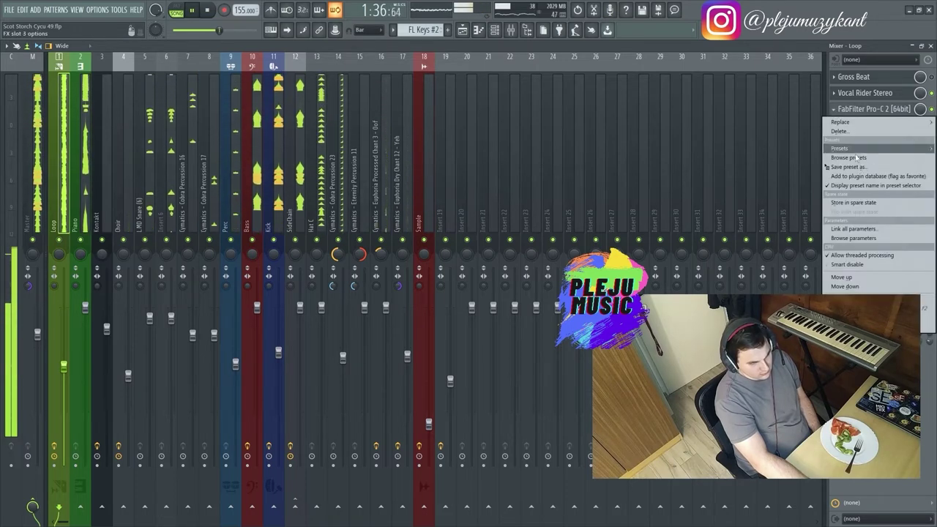
{"action": "left_click", "coordinate": [848, 286]}
{"action": "left_click", "coordinate": [834, 95]}
{"action": "left_click", "coordinate": [848, 271]}
Step: Load GTR Tool Rack Stereo into slot 2 of the Loop channel and resume playback with its window in view
{"action": "left_click", "coordinate": [842, 109]}
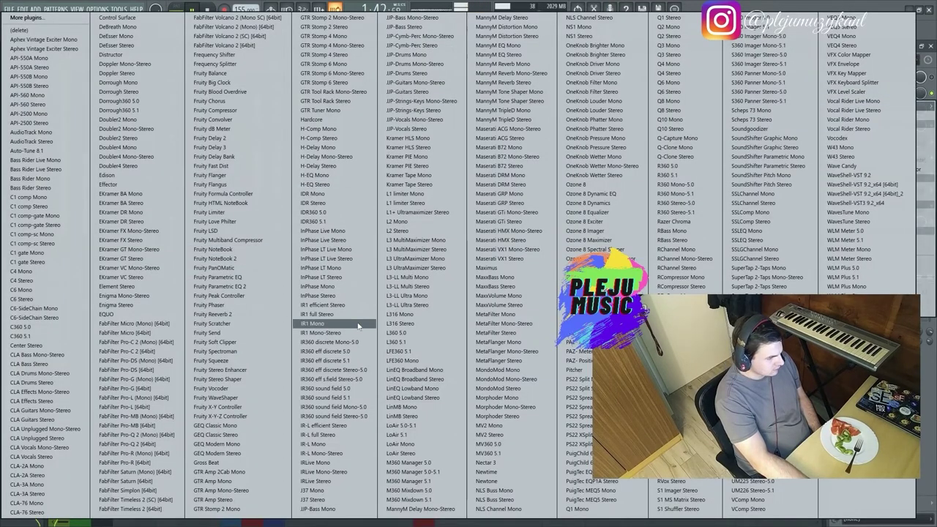
{"action": "left_click", "coordinate": [320, 101]}
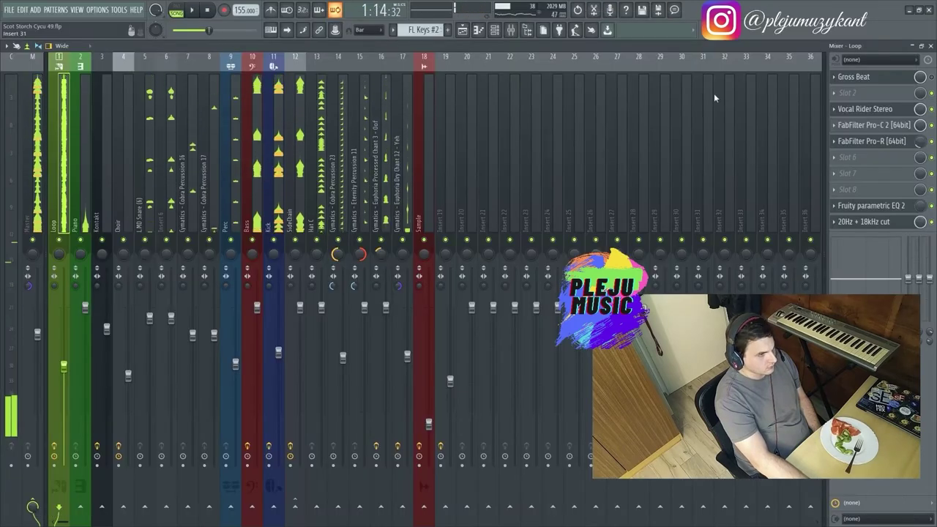
{"action": "left_click", "coordinate": [195, 10]}
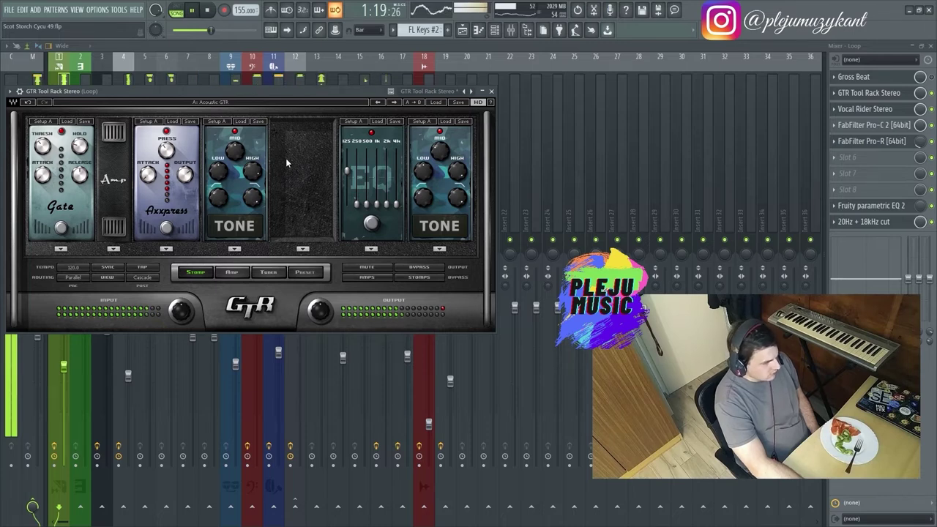
{"action": "left_click_drag", "start_coordinate": [222, 91], "coordinate": [295, 83]}
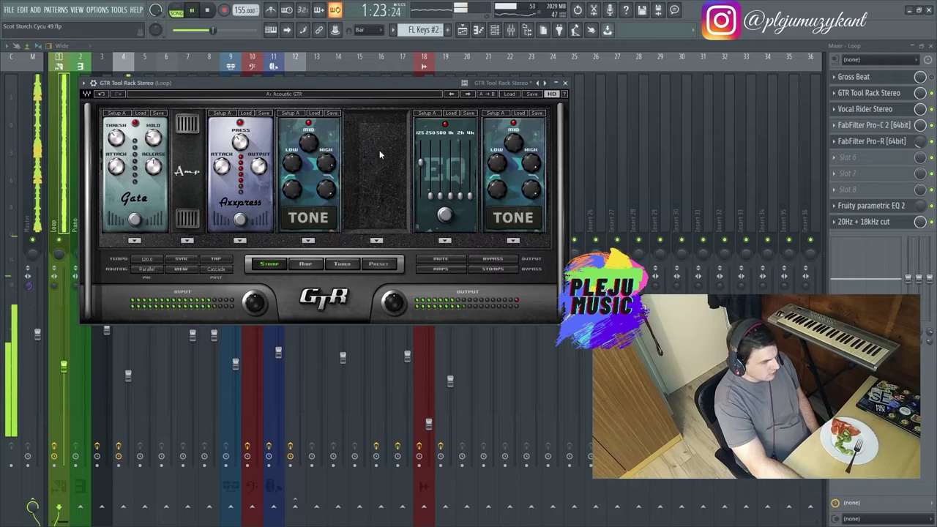
Step: Audition the GTR Tool Rack Stereo presets on the melody loop during playback and load DynaTone
{"action": "left_click", "coordinate": [469, 96]}
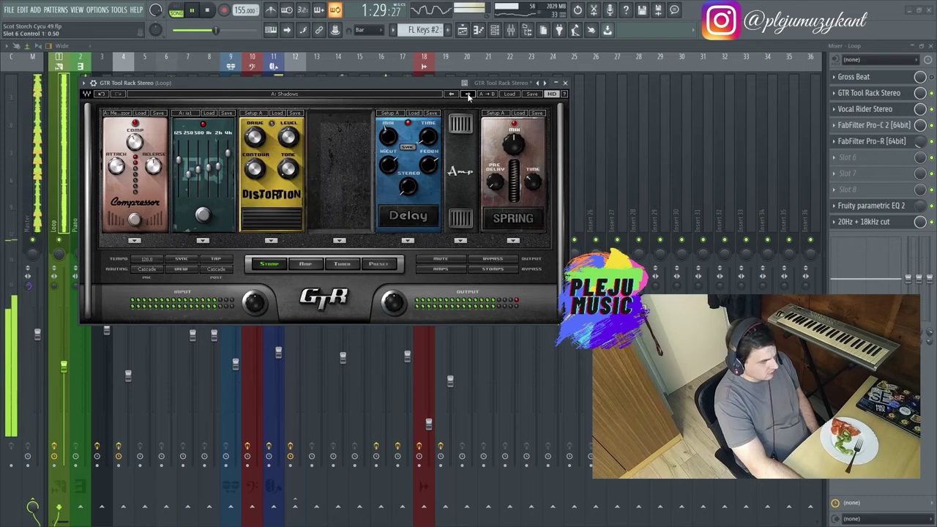
{"action": "left_click", "coordinate": [469, 96]}
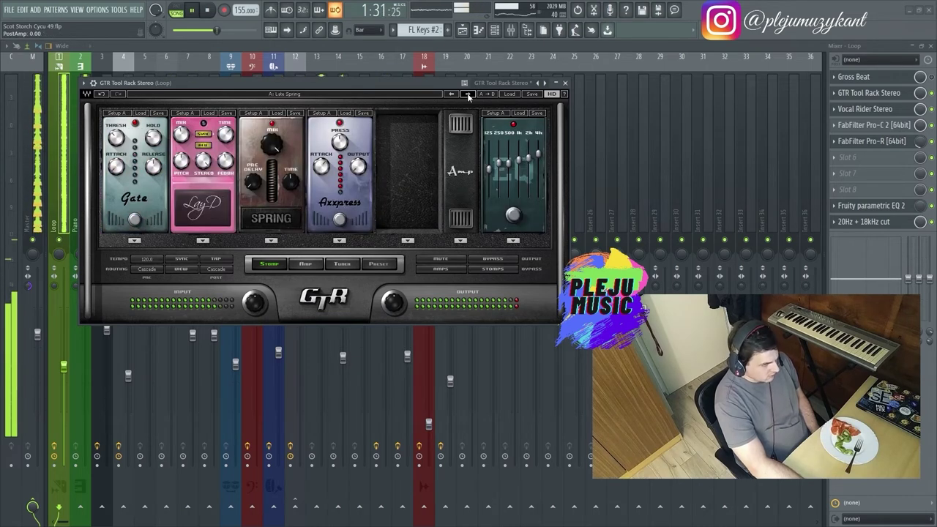
{"action": "left_click", "coordinate": [469, 96]}
{"action": "left_click", "coordinate": [469, 95]}
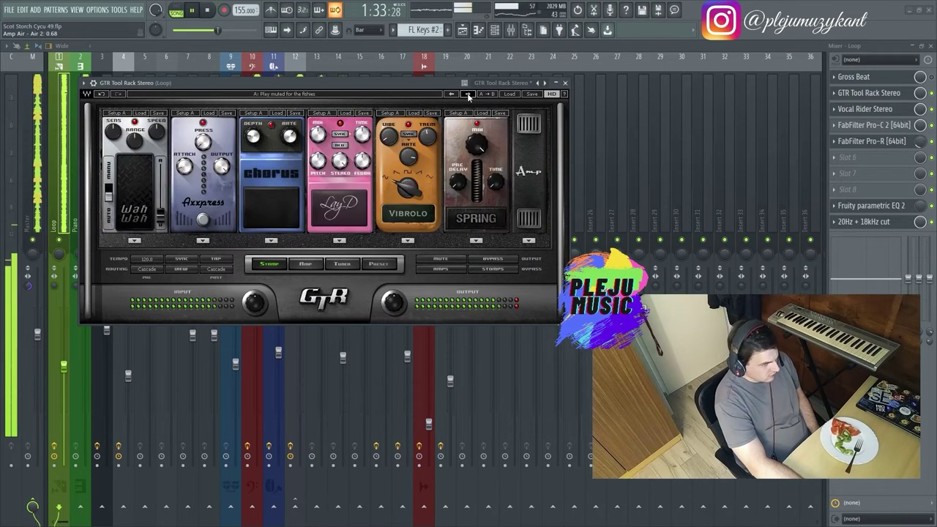
{"action": "left_click", "coordinate": [469, 95]}
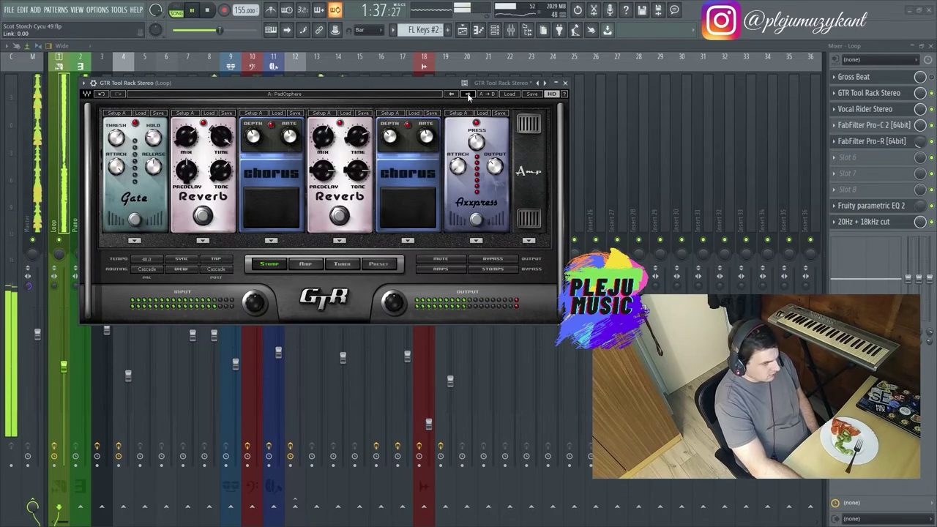
{"action": "left_click", "coordinate": [469, 95]}
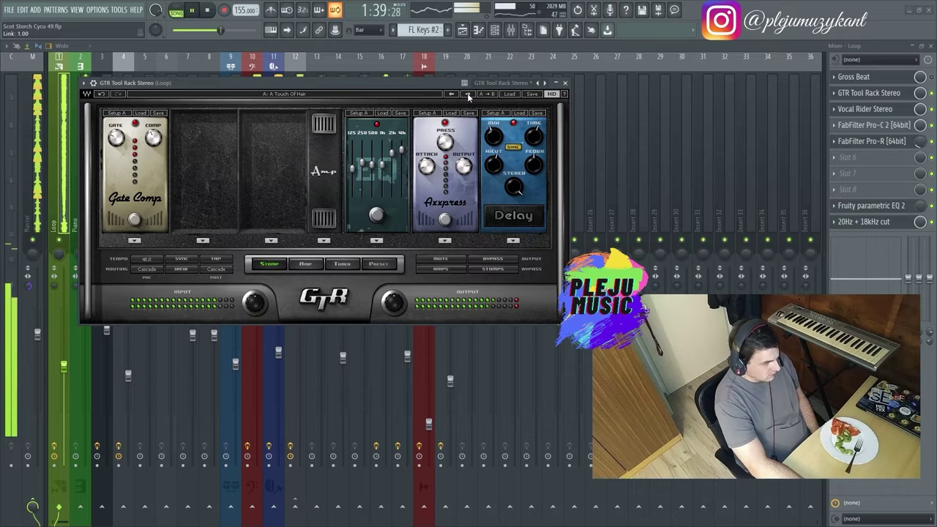
{"action": "left_click", "coordinate": [469, 95]}
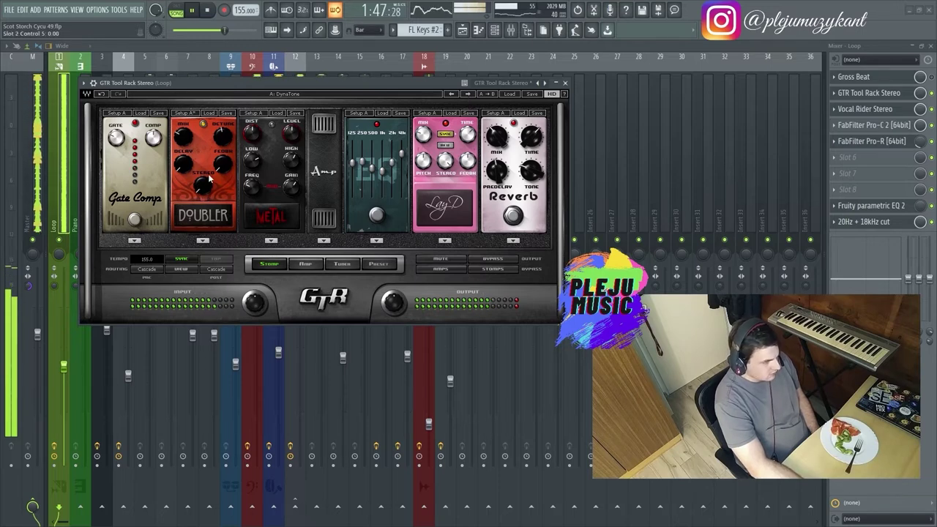
{"action": "mouse_move", "coordinate": [373, 167]}
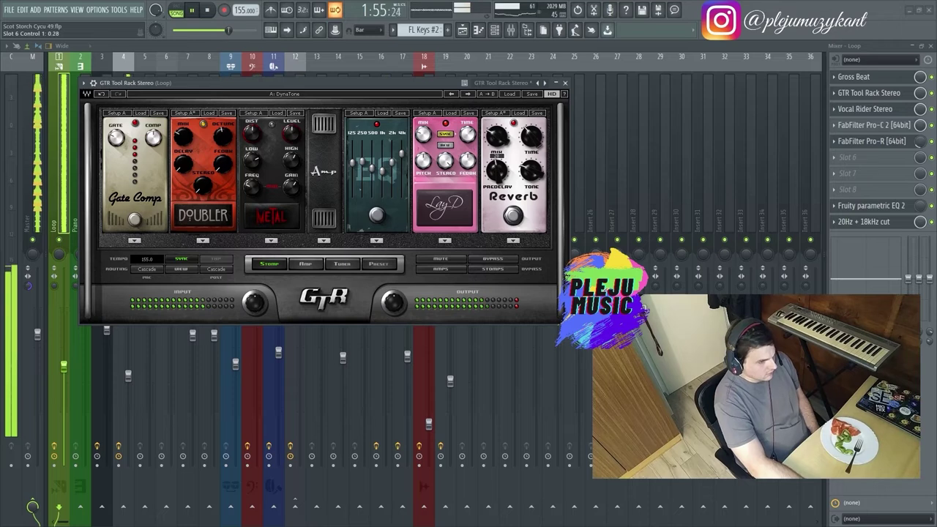
Step: Remove the EQ pedal from the GTR Tool Rack chain and put a Buzz pedal in its place, ahead of the amp
{"action": "left_click_drag", "start_coordinate": [332, 87], "coordinate": [303, 77]}
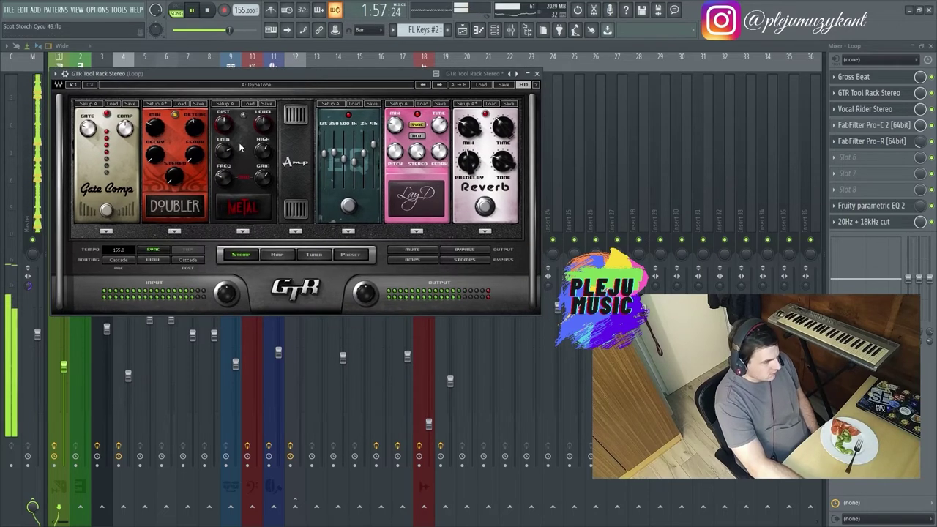
{"action": "left_click", "coordinate": [345, 231]}
{"action": "left_click", "coordinate": [363, 217]}
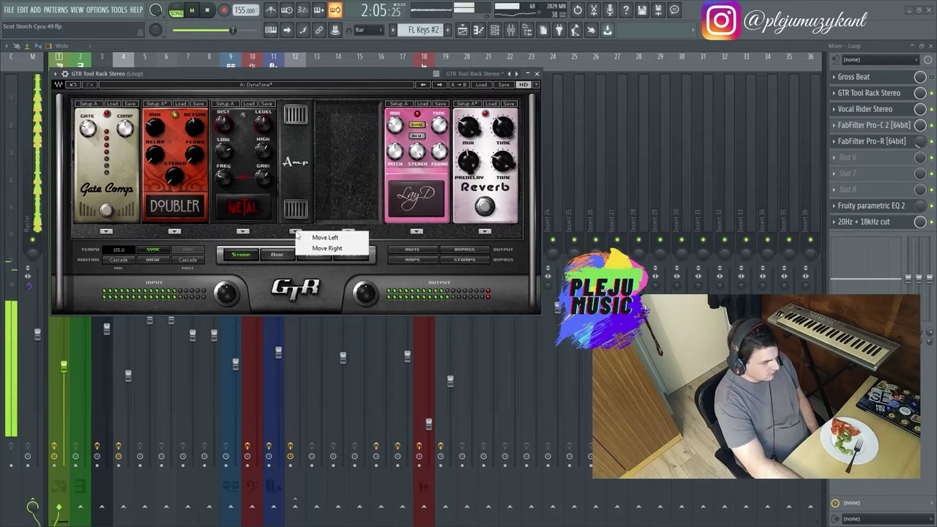
{"action": "left_click", "coordinate": [325, 238]}
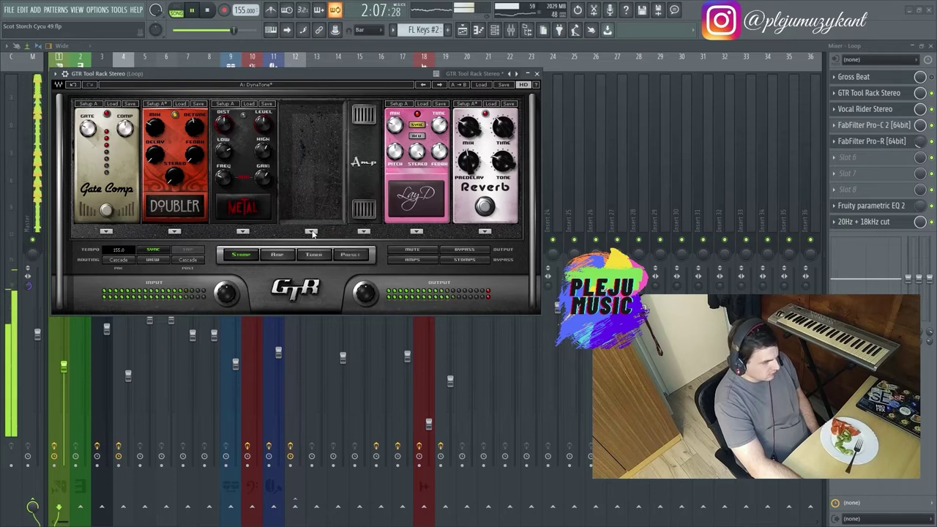
{"action": "left_click", "coordinate": [311, 231]}
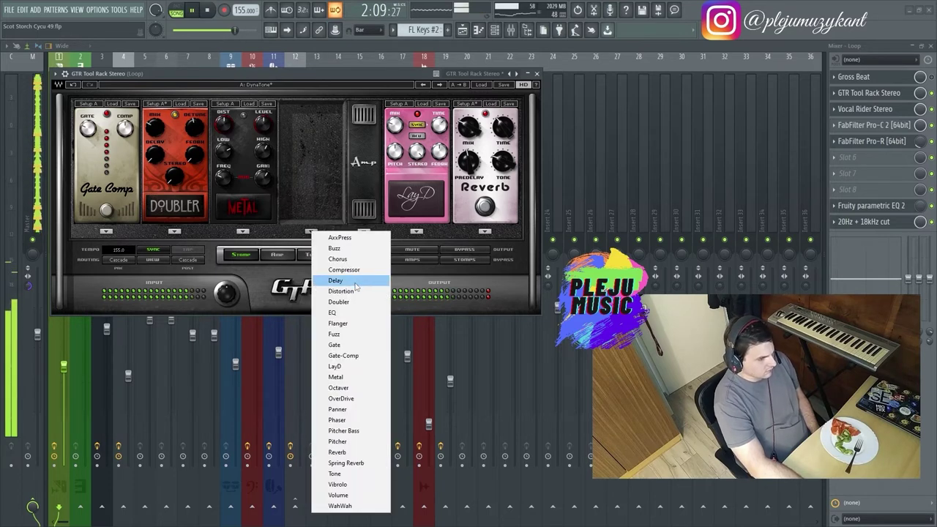
{"action": "left_click", "coordinate": [350, 249]}
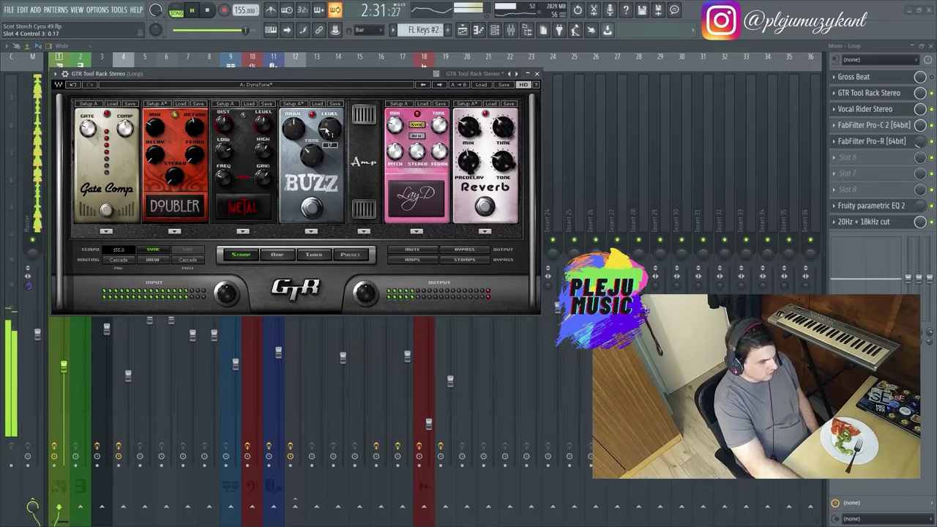
{"action": "left_click_drag", "start_coordinate": [260, 77], "coordinate": [243, 82]}
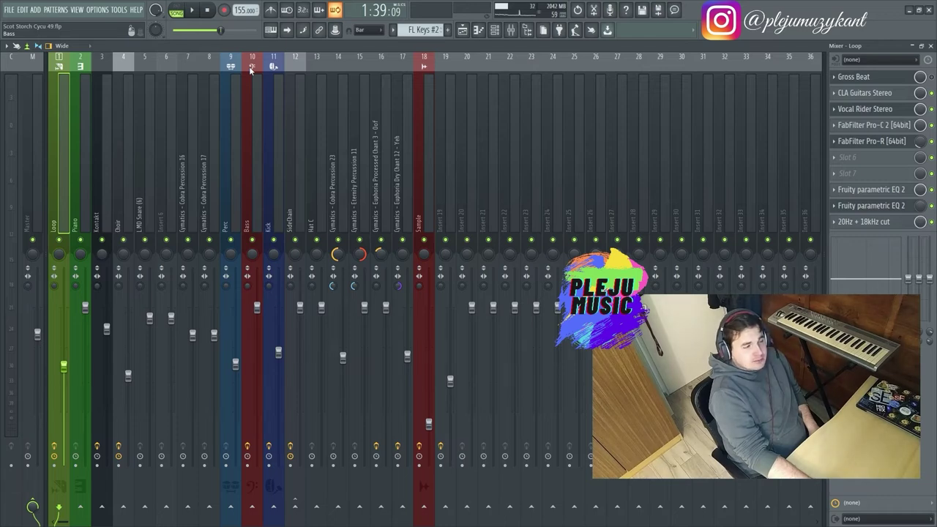
Step: Replay the arrangement in the playlist from the 3 Zwrt marker at bar 65
{"action": "left_click", "coordinate": [465, 31]}
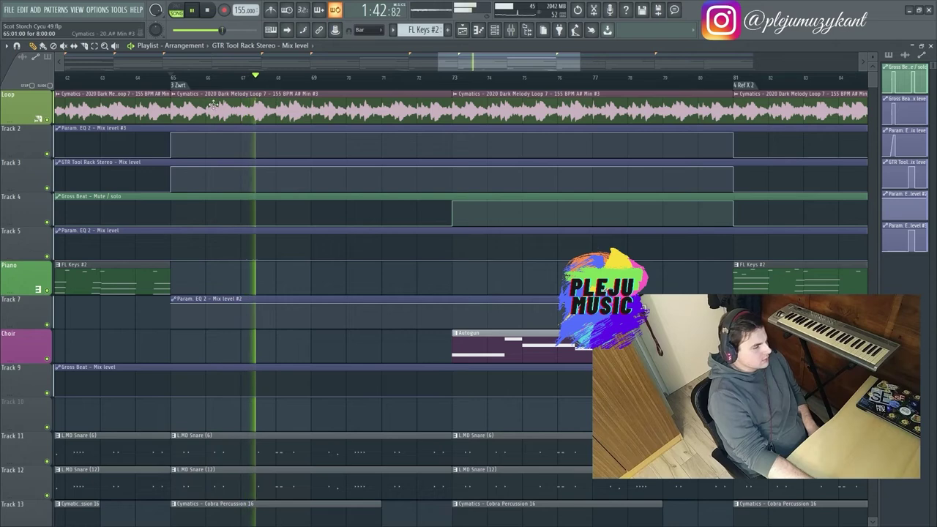
{"action": "scroll", "coordinate": [207, 65], "scroll_direction": "left", "scroll_amount": 2}
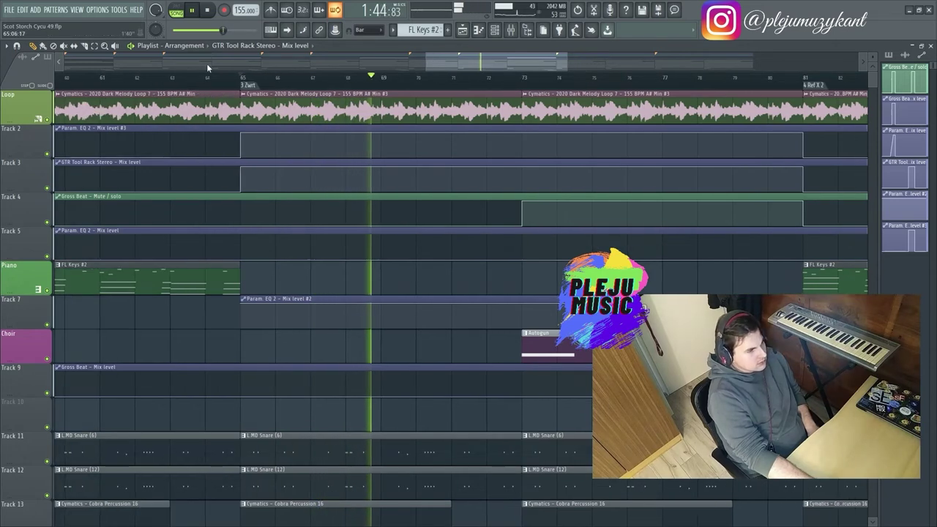
{"action": "mouse_move", "coordinate": [449, 65]}
{"action": "left_mouse_down"}
{"action": "mouse_move", "coordinate": [403, 65]}
{"action": "mouse_move", "coordinate": [469, 65]}
{"action": "mouse_move", "coordinate": [447, 65]}
{"action": "left_mouse_up"}
{"action": "left_click", "coordinate": [249, 79]}
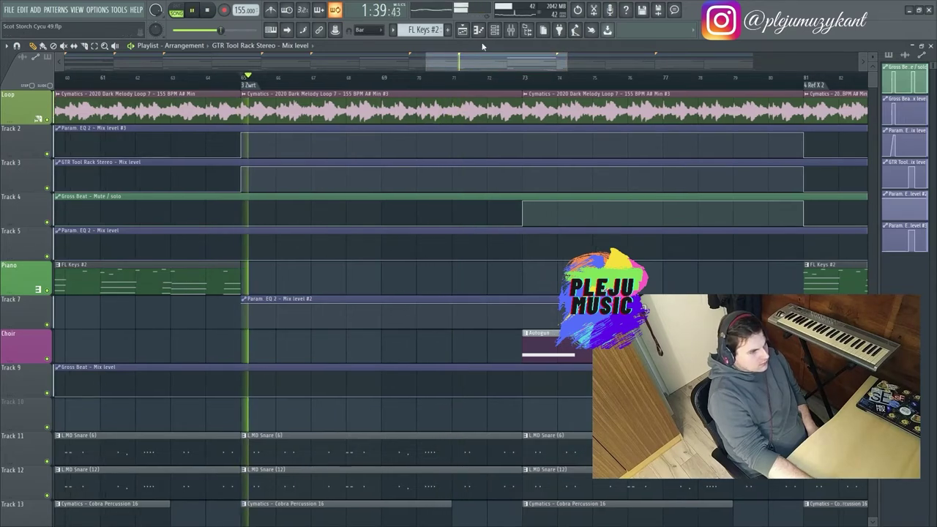
Step: Replace CLA Guitars Stereo in slot 2 of the Loop mixer channel with Gross Beat
{"action": "key", "text": "F9"}
{"action": "left_click", "coordinate": [834, 93]}
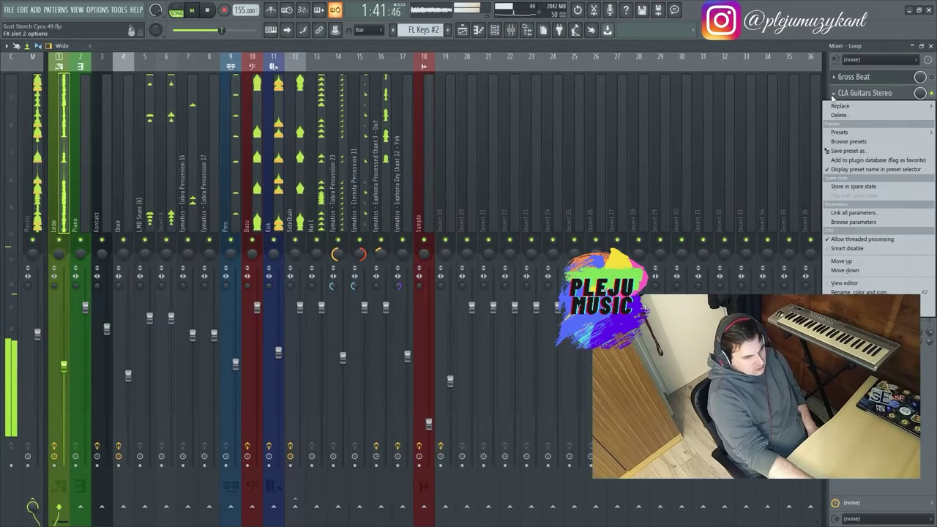
{"action": "left_click", "coordinate": [209, 11]}
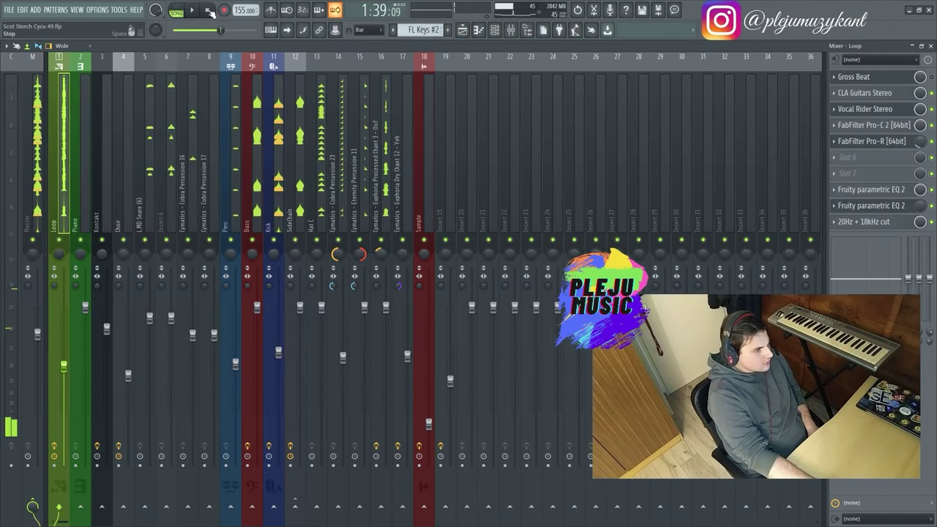
{"action": "left_click", "coordinate": [833, 94]}
{"action": "mouse_move", "coordinate": [853, 117]}
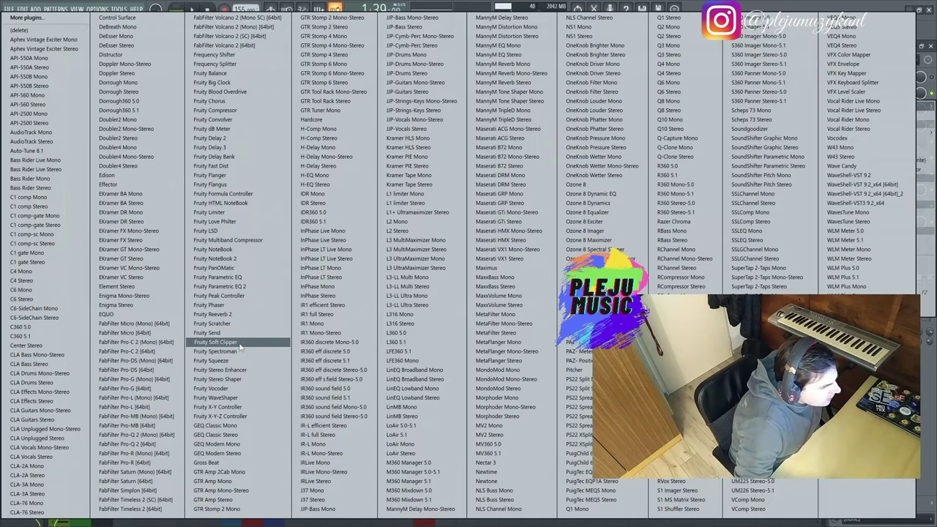
{"action": "left_click", "coordinate": [233, 463]}
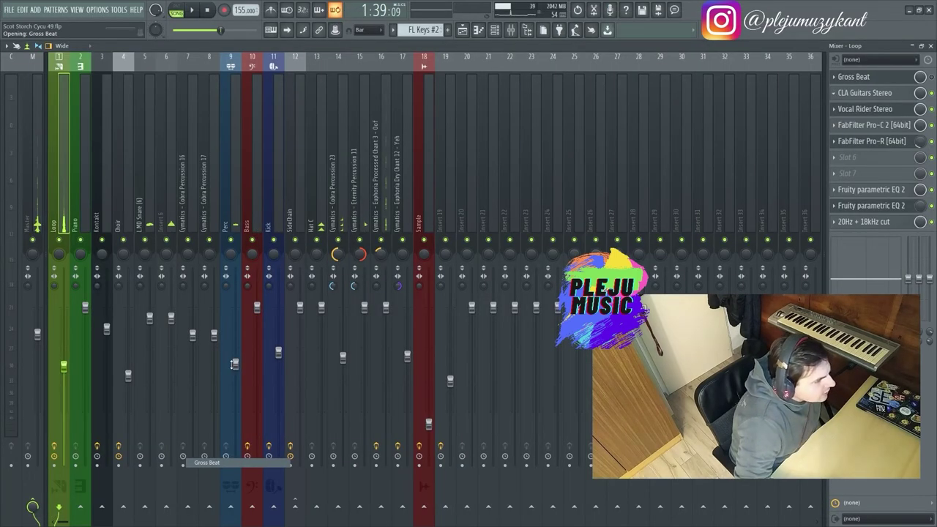
Step: Audition time and volume presets in the new Gross Beat, choosing Chaos 7 for time and 1/2 Bt Gate for volume
{"action": "left_click", "coordinate": [310, 239]}
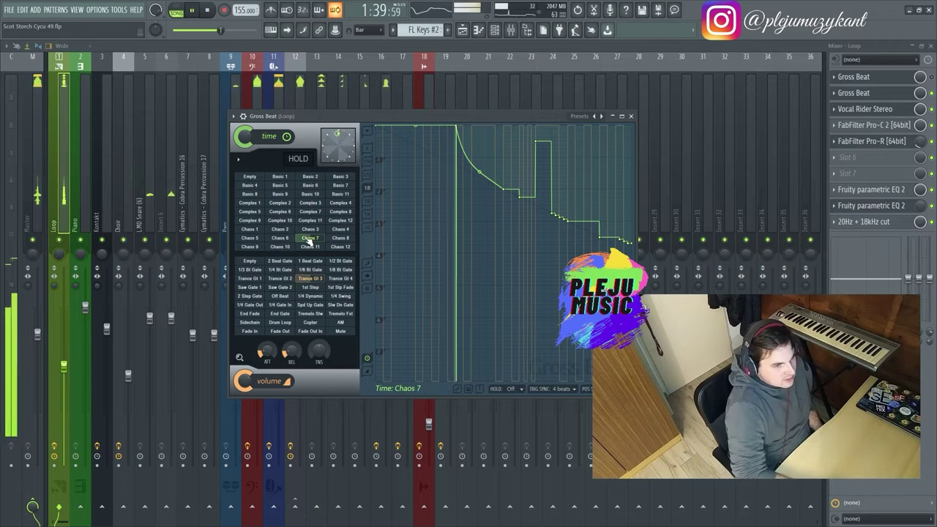
{"action": "left_click", "coordinate": [340, 212]}
{"action": "left_click", "coordinate": [341, 270]}
{"action": "left_click", "coordinate": [341, 239]}
{"action": "left_click", "coordinate": [311, 296]}
{"action": "left_click", "coordinate": [335, 239]}
{"action": "left_click", "coordinate": [339, 260]}
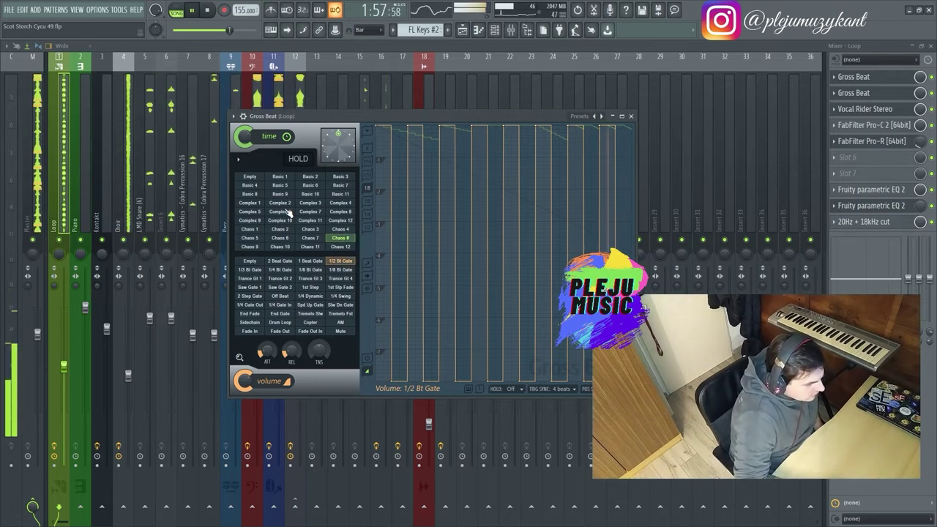
{"action": "left_click", "coordinate": [311, 238]}
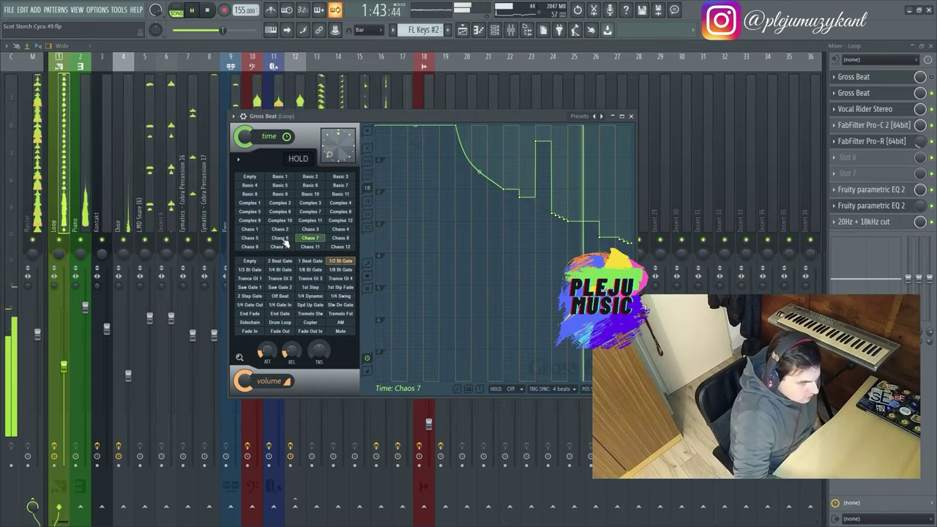
Step: Restart playback and lower the time mix of the new Gross Beat
{"action": "key", "text": "space"}
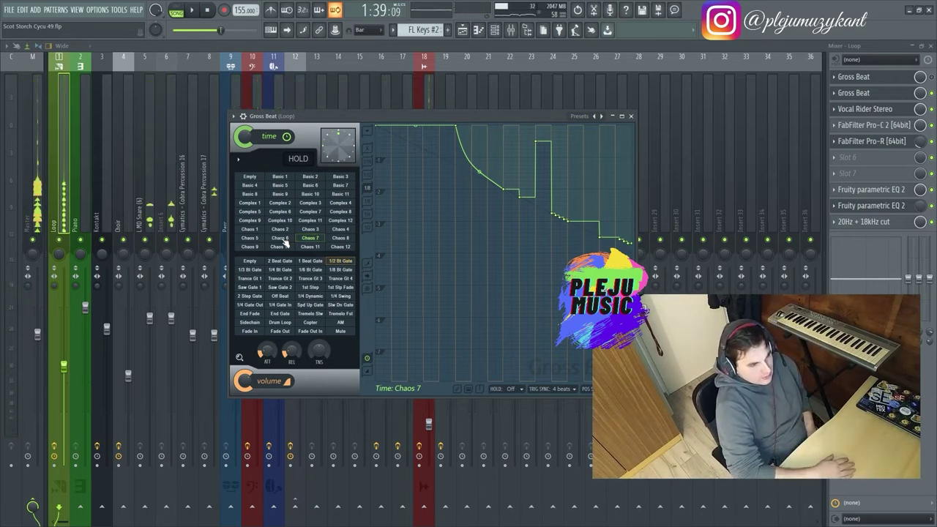
{"action": "key", "text": "space"}
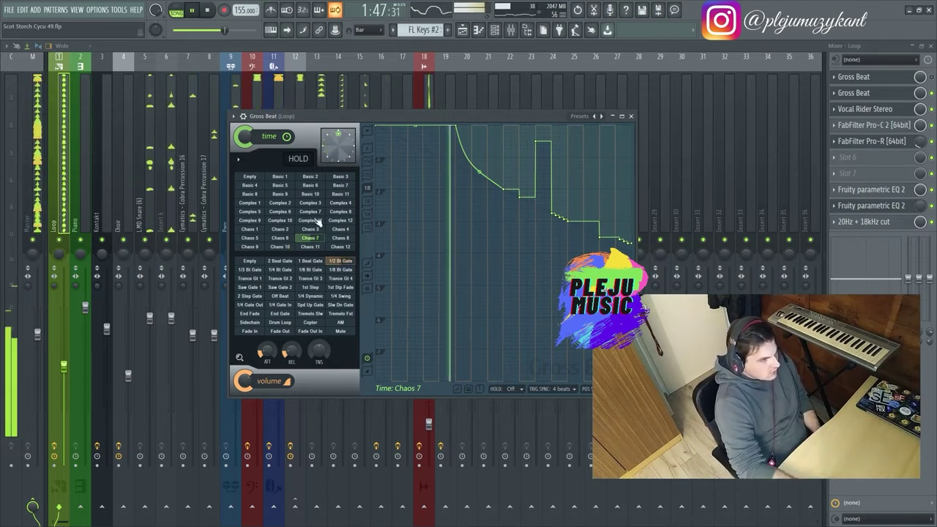
{"action": "left_click_drag", "start_coordinate": [244, 137], "coordinate": [244, 157]}
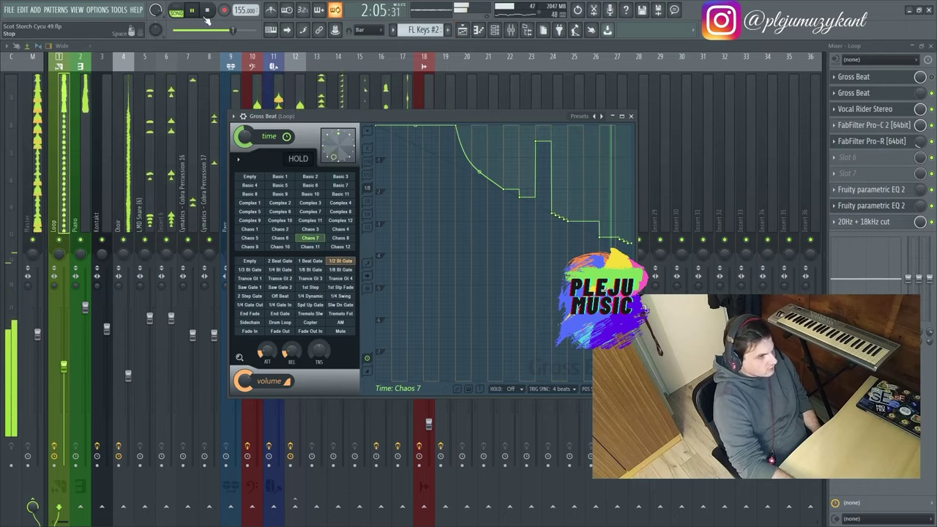
Step: Bring the whole arrangement into view in the playlist and play it from the start of the intro
{"action": "left_click", "coordinate": [464, 32]}
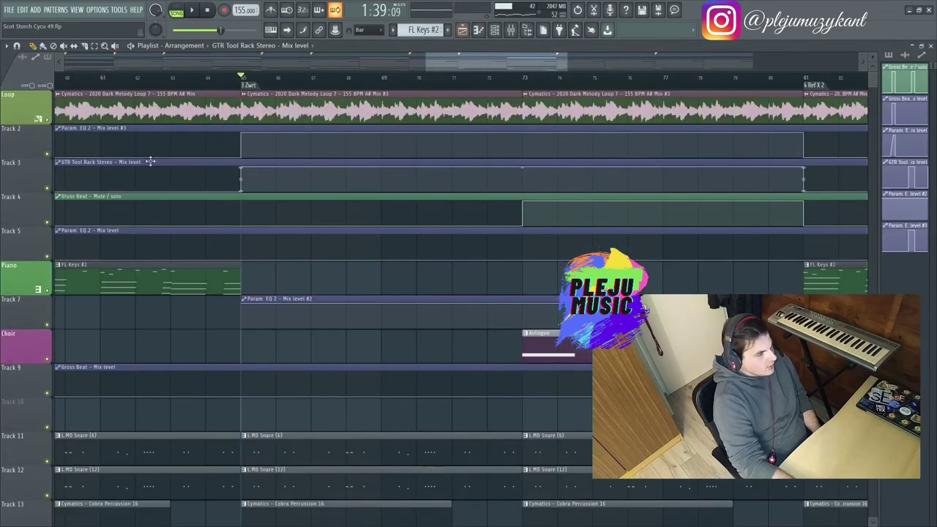
{"action": "left_click", "coordinate": [510, 30]}
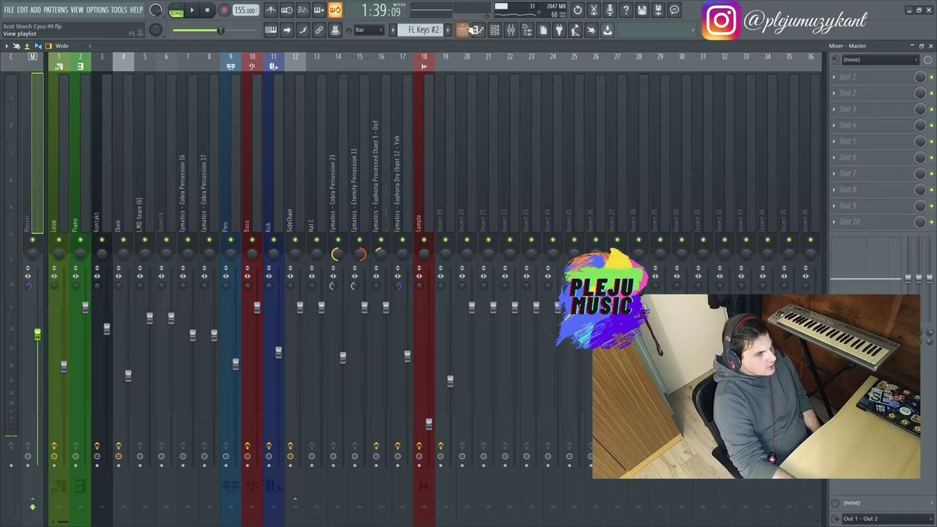
{"action": "left_click", "coordinate": [463, 30]}
{"action": "left_click_drag", "start_coordinate": [346, 59], "coordinate": [134, 61]}
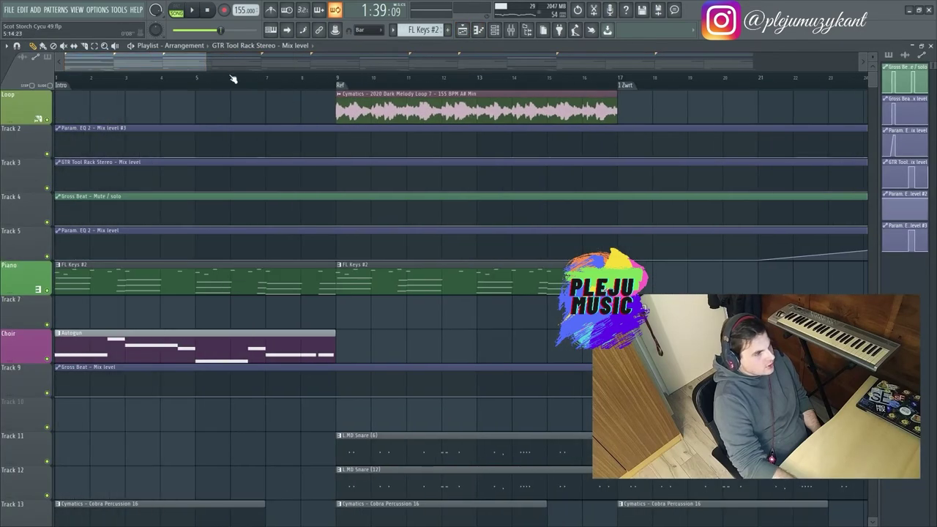
{"action": "left_click_drag", "start_coordinate": [208, 57], "coordinate": [693, 59]}
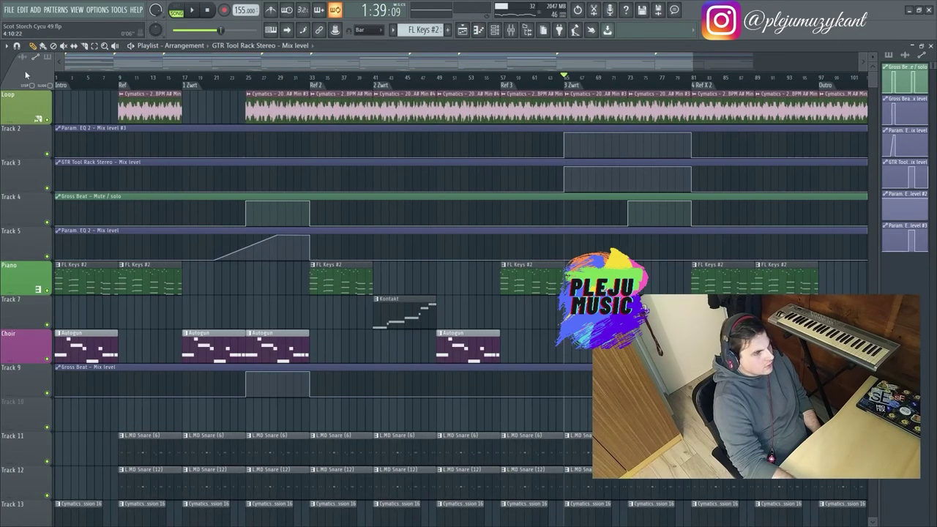
{"action": "left_click_drag", "start_coordinate": [86, 77], "coordinate": [8, 78]}
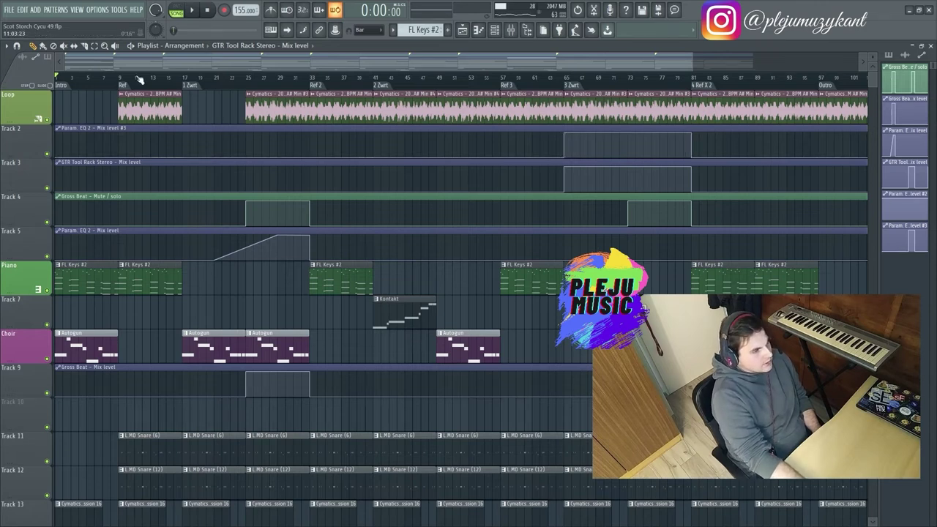
{"action": "key", "text": "space"}
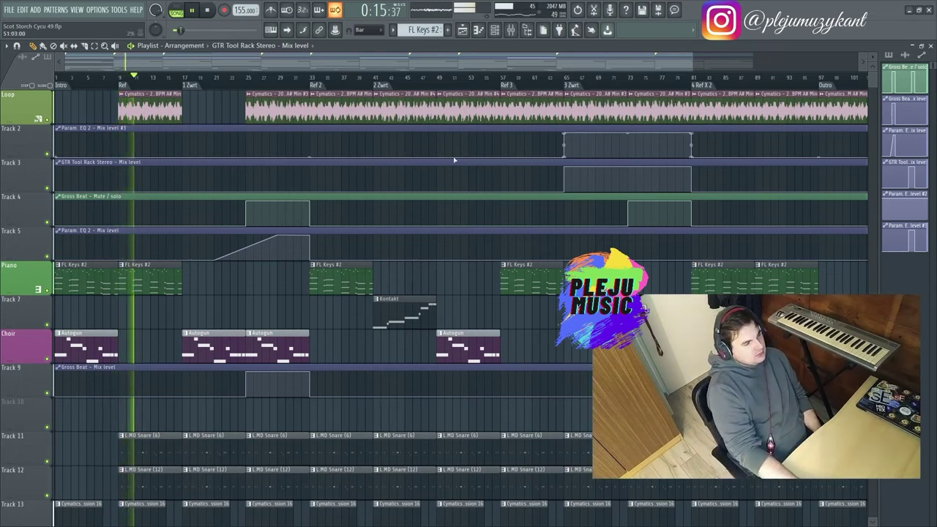
Step: Inspect the effect slots of the Piano, Kontakt, Choir, Kick and Bass channels in the mixer during playback
{"action": "right_click", "coordinate": [444, 183], "text": "ctrl"}
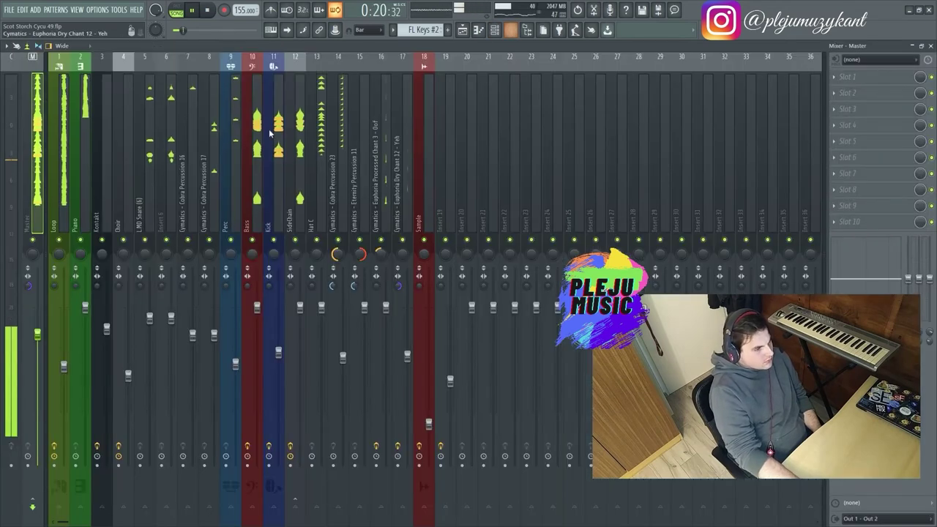
{"action": "left_click", "coordinate": [512, 29]}
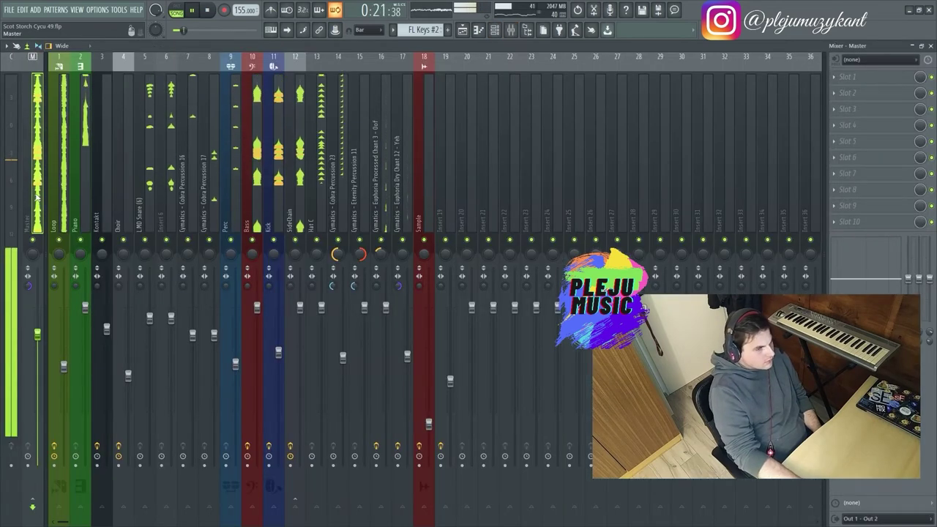
{"action": "left_click", "coordinate": [83, 196]}
{"action": "left_click", "coordinate": [104, 191]}
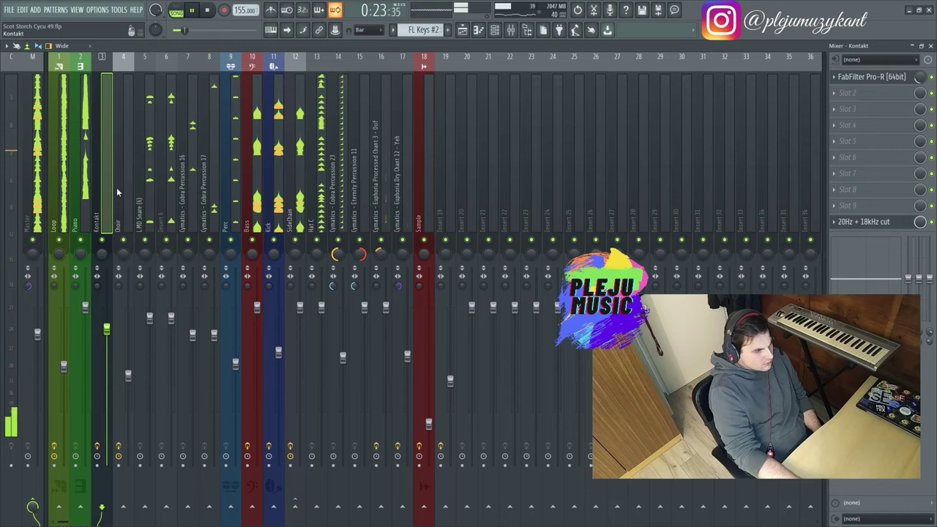
{"action": "left_click", "coordinate": [117, 196]}
{"action": "left_click", "coordinate": [271, 200]}
{"action": "left_click", "coordinate": [255, 202]}
Step: Add Fruity Parametric EQ 2 to slot 10 of the Perc channel and pull its lowest band down and towards the low mids
{"action": "left_click", "coordinate": [232, 205]}
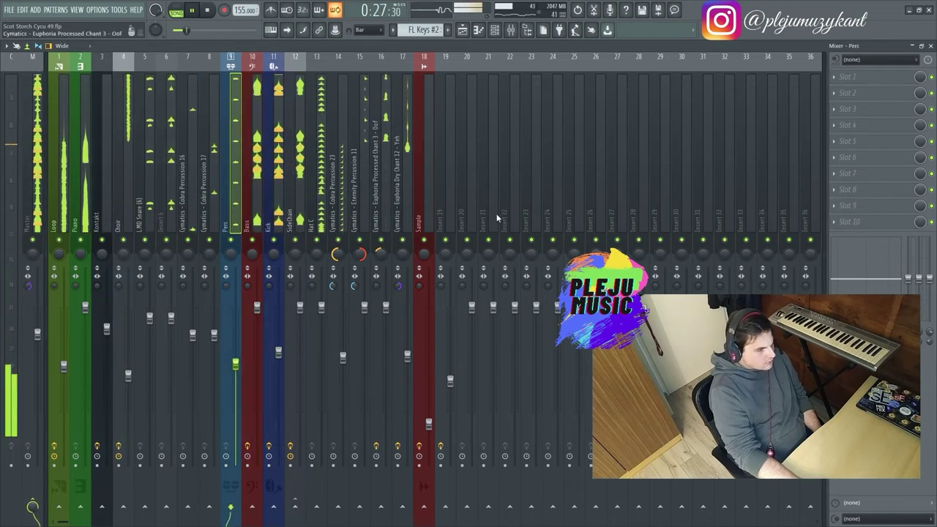
{"action": "left_click", "coordinate": [858, 223]}
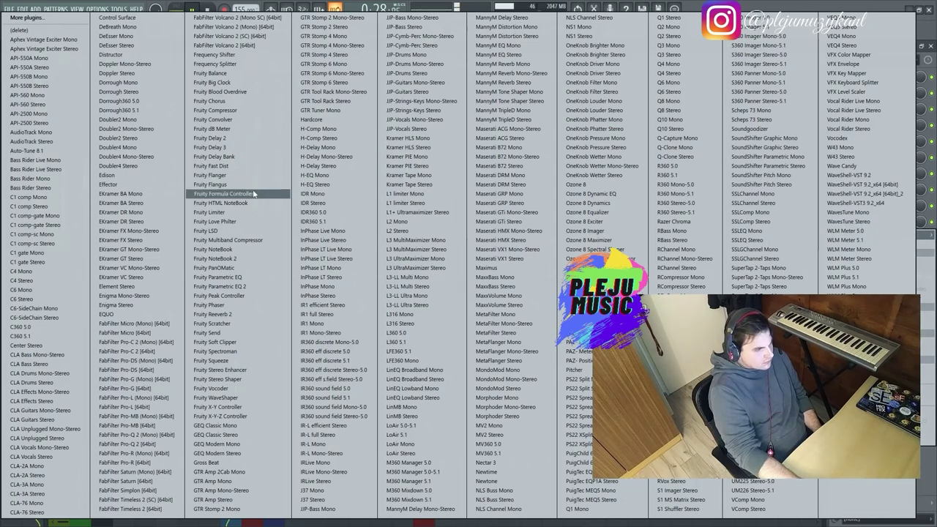
{"action": "left_click", "coordinate": [242, 286]}
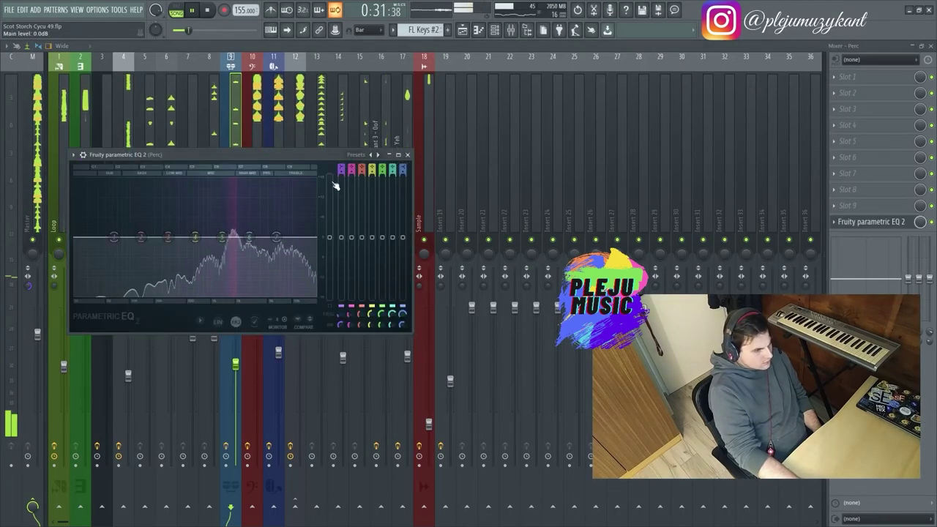
{"action": "left_click_drag", "start_coordinate": [114, 238], "coordinate": [193, 297]}
Step: Check the Loop and Piano channels' effect slots, restart the song with the playlist in view and skip to the Ref 2 section
{"action": "left_click", "coordinate": [62, 117]}
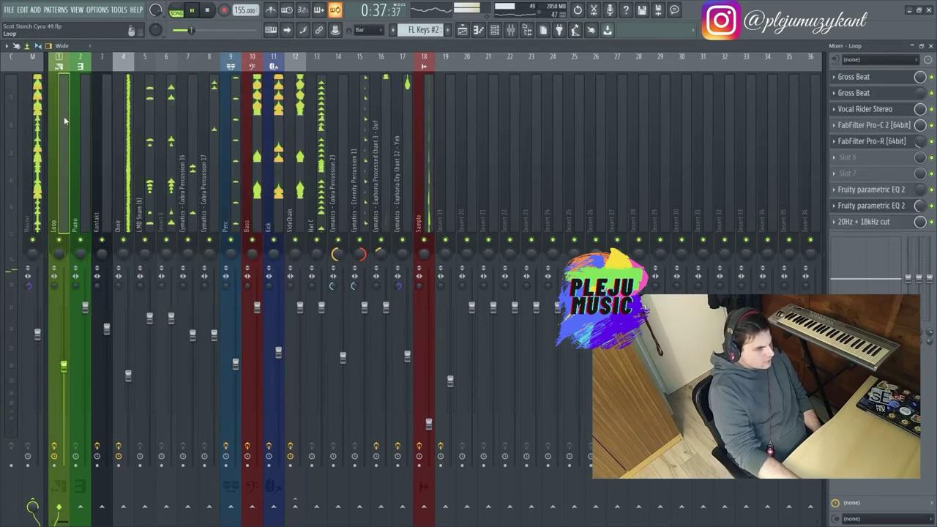
{"action": "left_click", "coordinate": [77, 126]}
{"action": "key", "text": "space"}
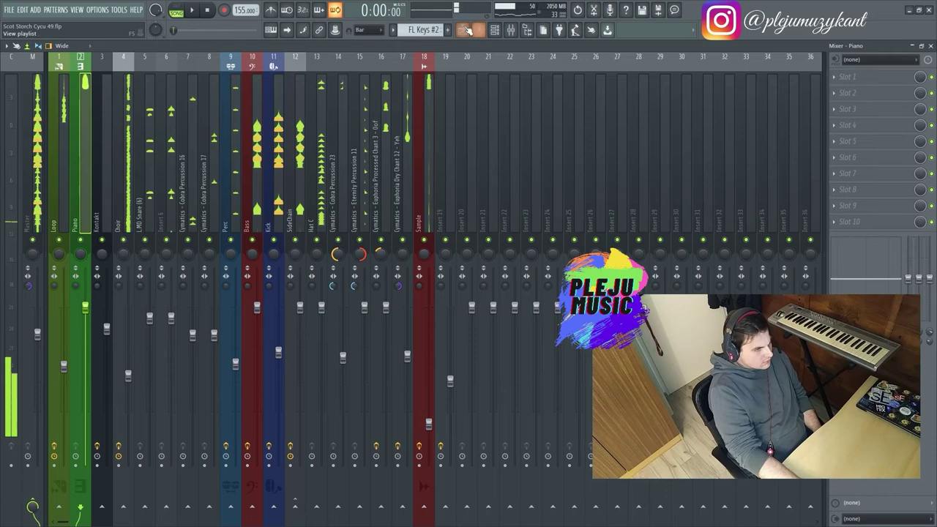
{"action": "left_click", "coordinate": [463, 29]}
{"action": "key", "text": "space"}
{"action": "right_click", "coordinate": [290, 84]}
{"action": "left_click", "coordinate": [290, 84]}
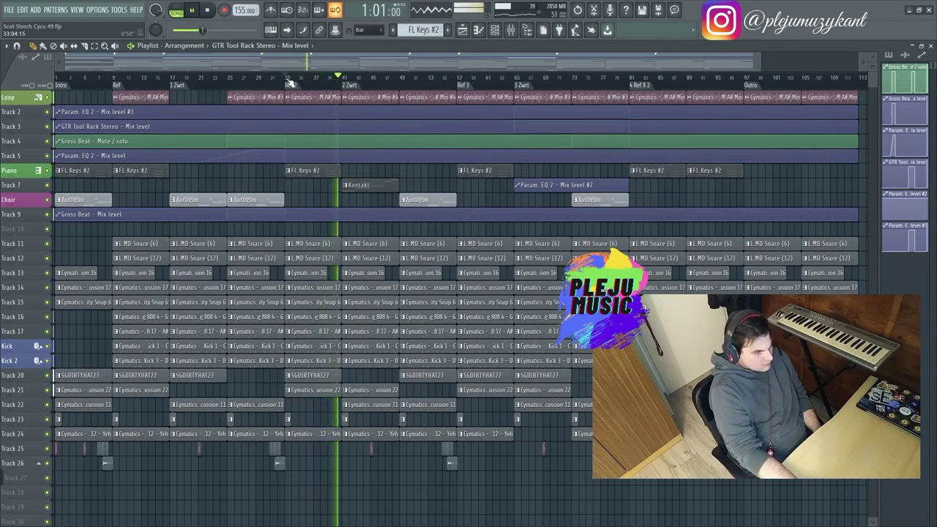
Step: Audition the later part of the arrangement, skipping playback ahead to the 3 Zwrt section
{"action": "left_click_drag", "start_coordinate": [300, 60], "coordinate": [374, 56]}
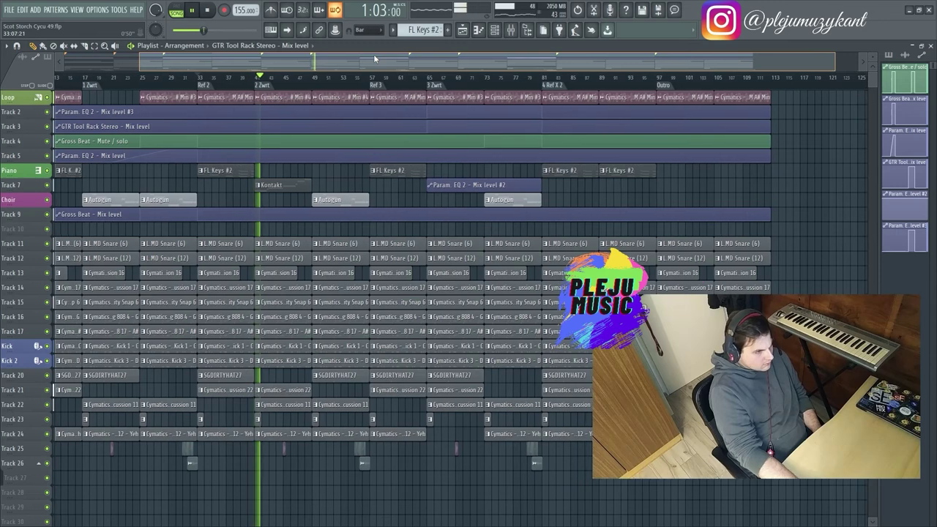
{"action": "left_click", "coordinate": [316, 66]}
{"action": "left_click_drag", "start_coordinate": [316, 66], "coordinate": [423, 55]}
{"action": "left_click", "coordinate": [353, 76]}
{"action": "left_click", "coordinate": [383, 63]}
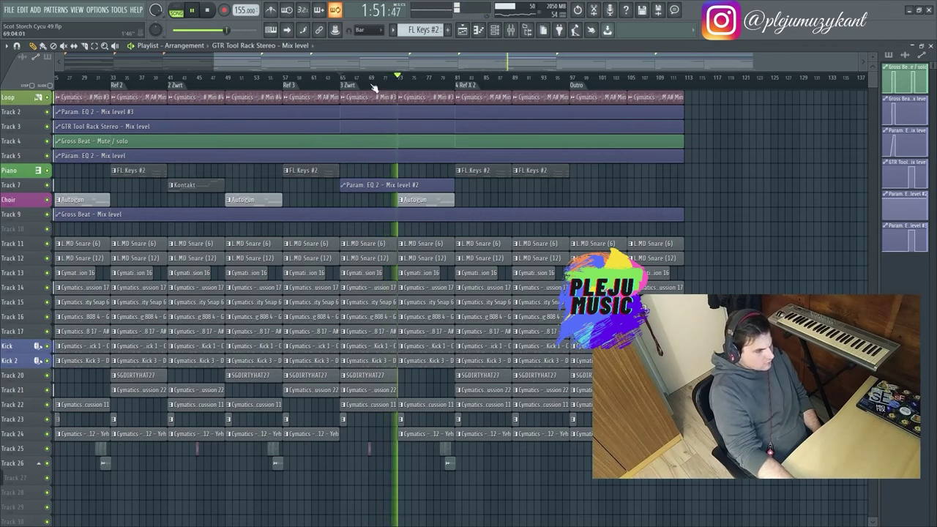
Step: Lower the Choir and Piano channel faders slightly in the mixer while the song plays
{"action": "left_click", "coordinate": [512, 31]}
{"action": "left_click", "coordinate": [128, 376]}
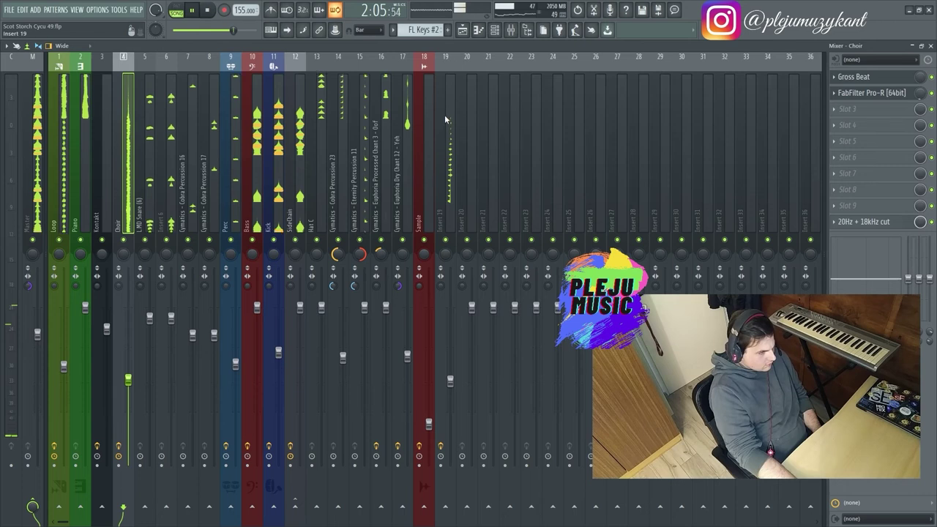
{"action": "left_click", "coordinate": [85, 308]}
{"action": "left_click_drag", "start_coordinate": [85, 309], "coordinate": [85, 311]}
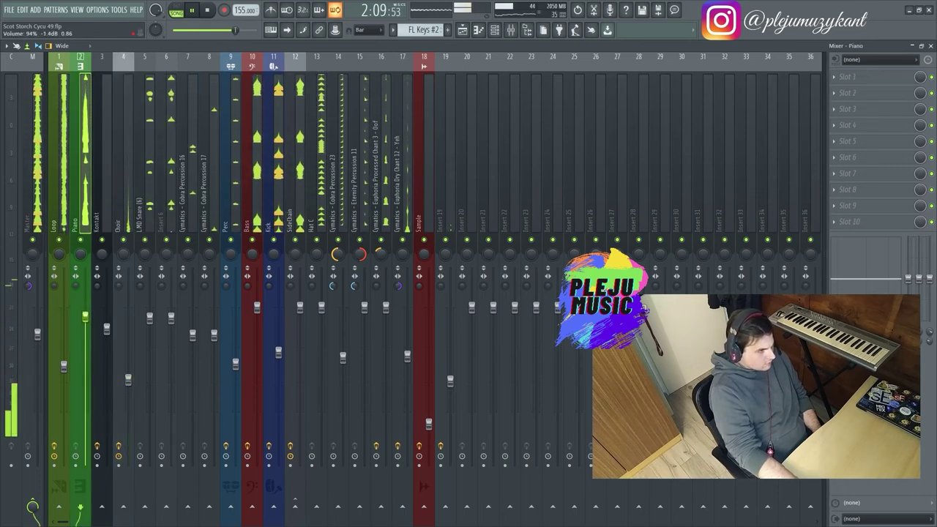
{"action": "left_click_drag", "start_coordinate": [85, 320], "coordinate": [85, 318]}
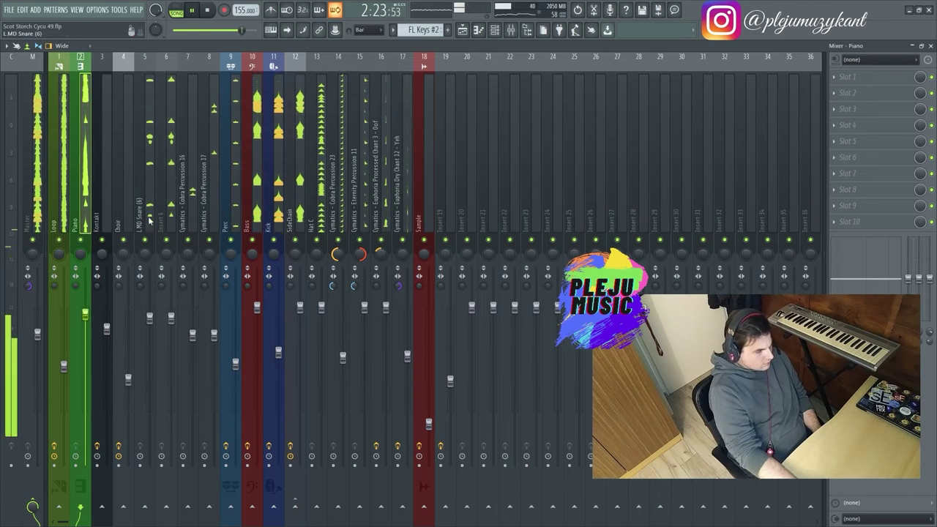
Step: Reset the Master channel's stereo separation to its default and stop playback
{"action": "right_click", "coordinate": [31, 286]}
{"action": "left_click", "coordinate": [44, 292]}
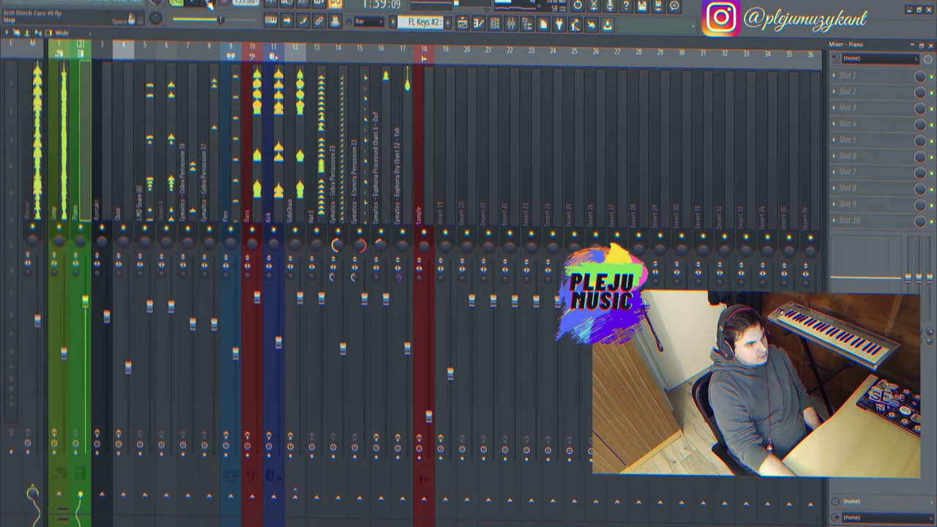
{"action": "left_click", "coordinate": [208, 11]}
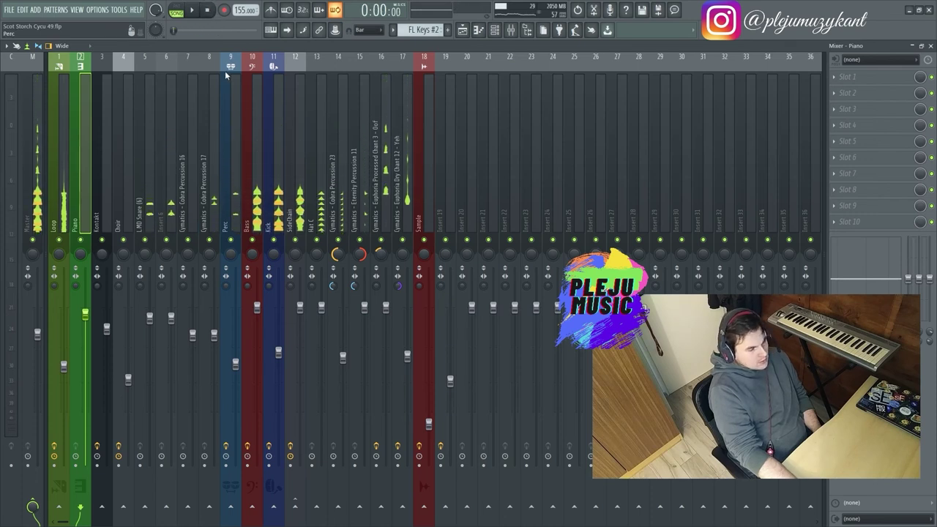